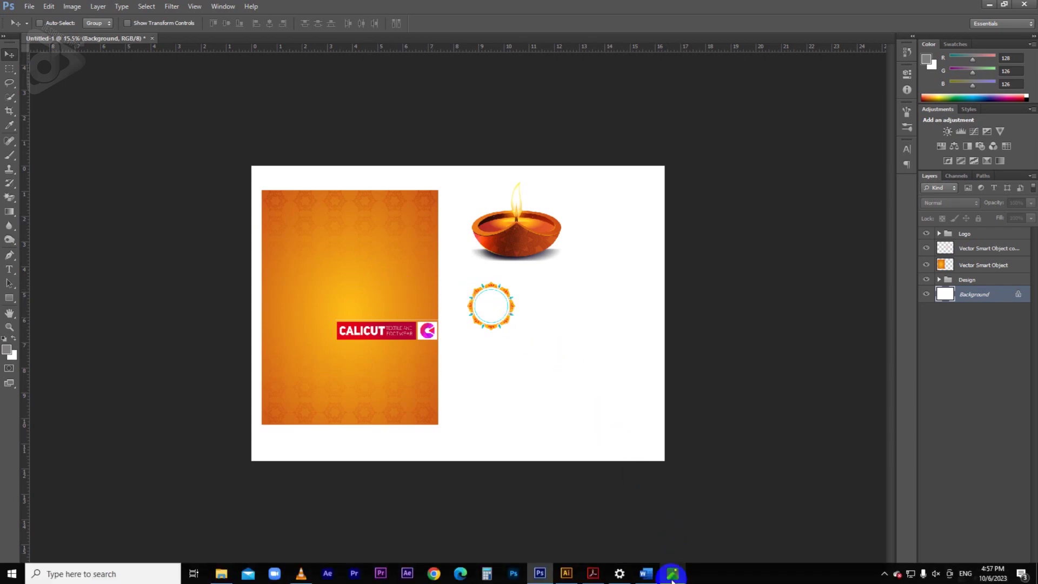
# Switch to the Word document holding the Diwali sale text
pyautogui.click(646, 574)
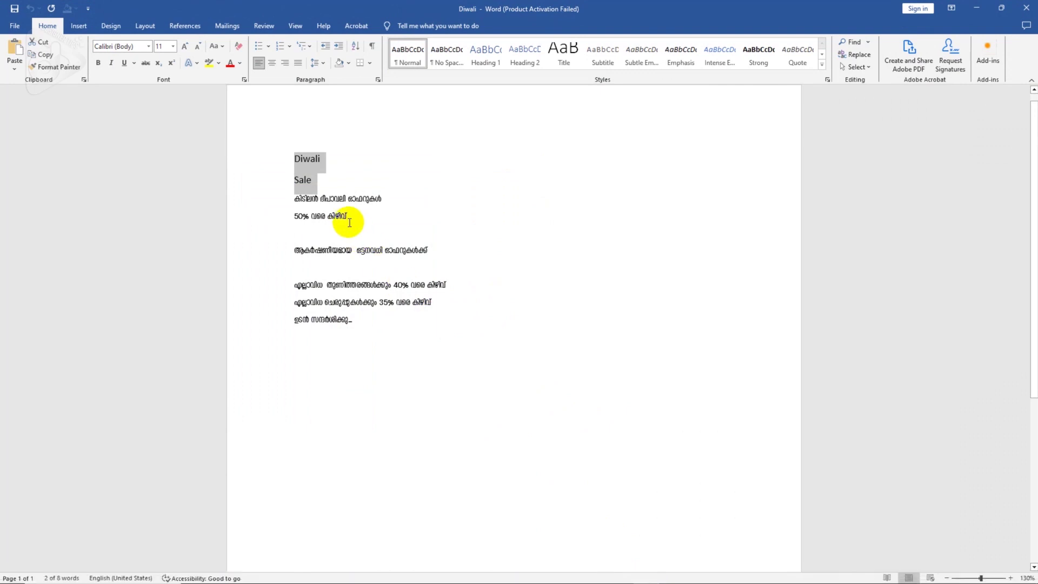
pyautogui.click(349, 221)
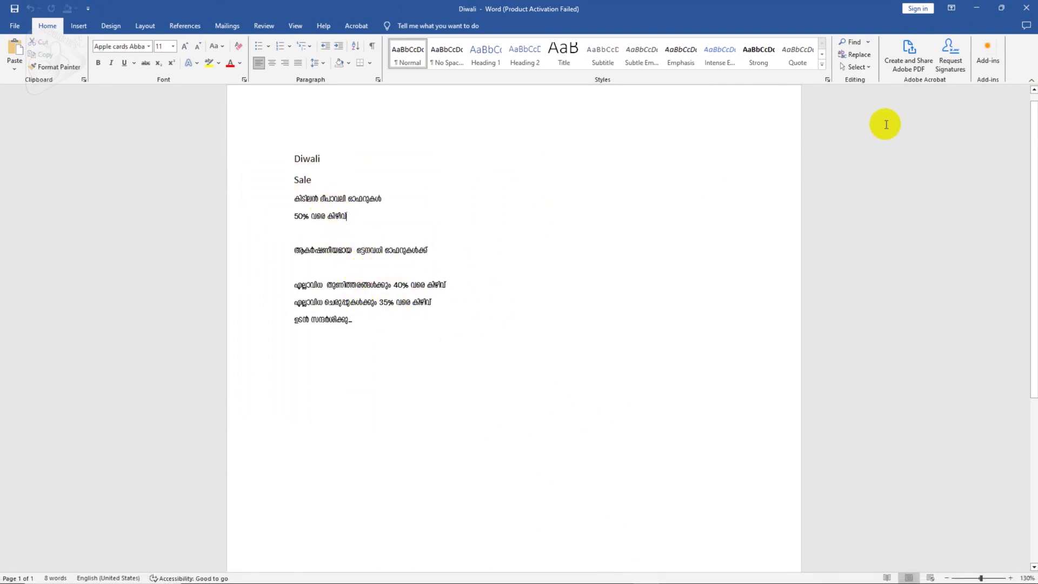
pyautogui.click(977, 8)
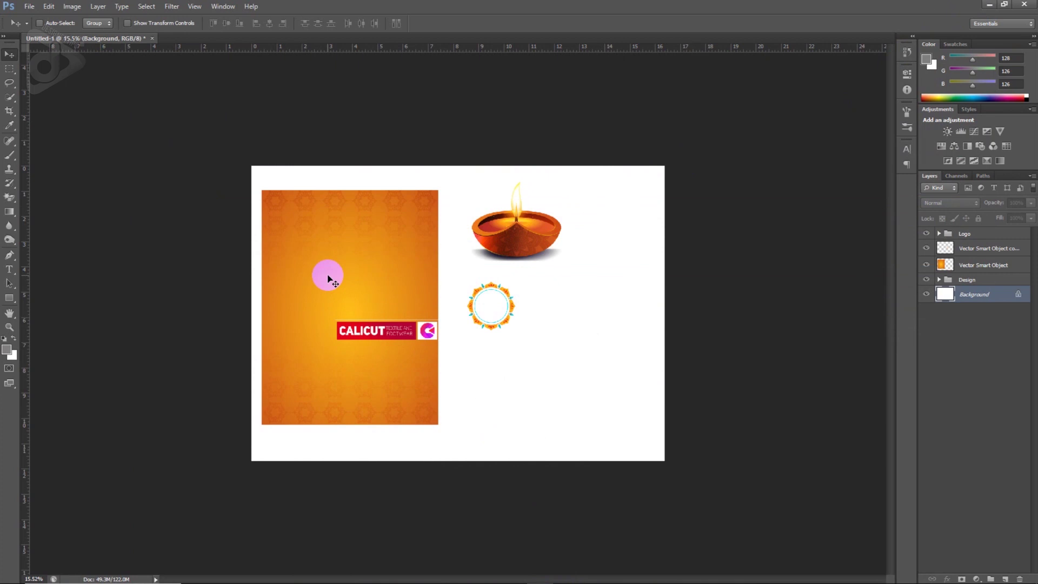
# Create a 7 × 9.4 inch, 300 ppi RGB document named Poster
pyautogui.hotkey('ctrl', 'n')
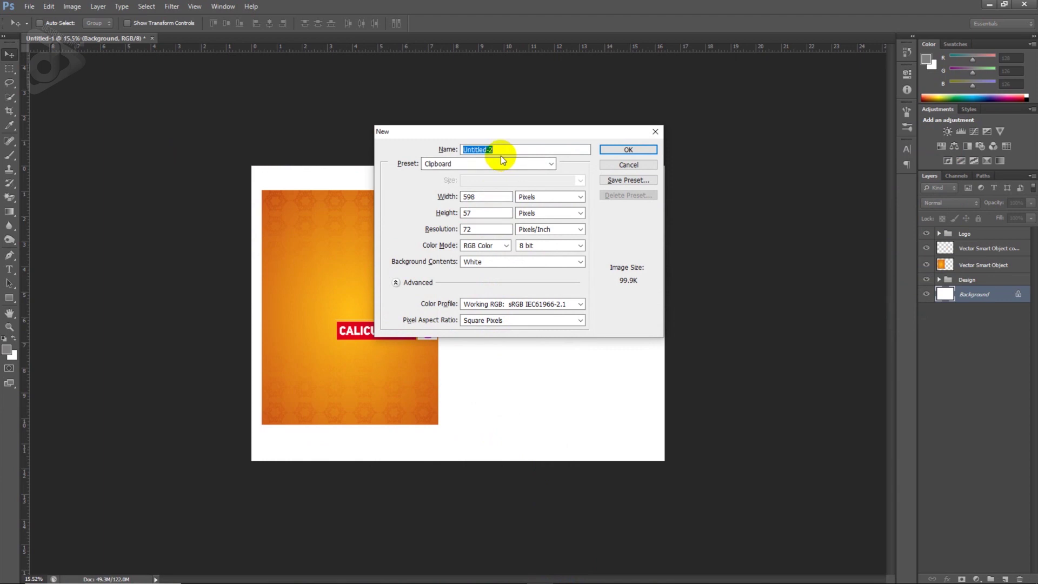
pyautogui.write('Poster')
pyautogui.click(541, 198)
pyautogui.click(540, 215)
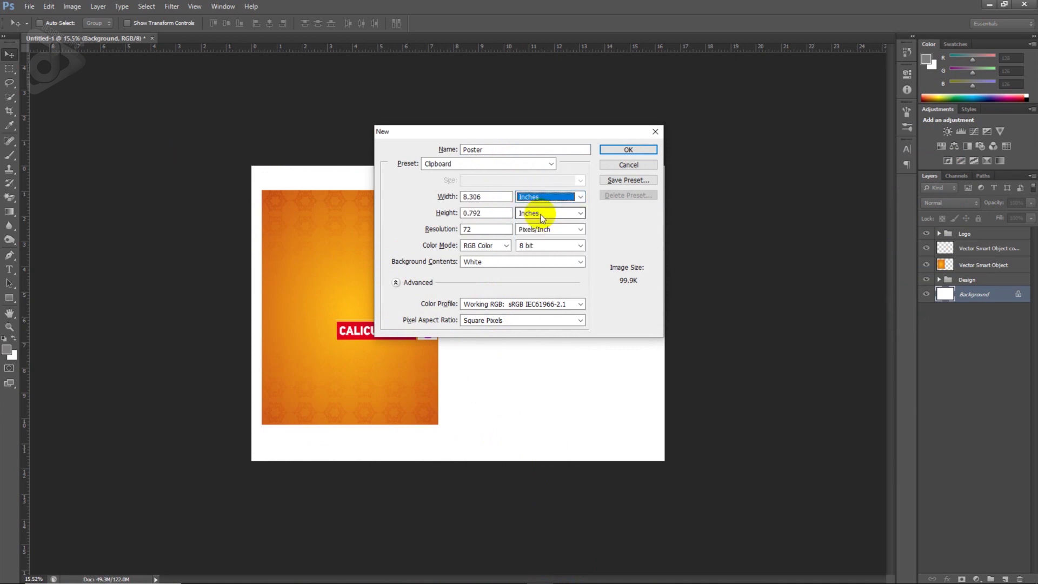
pyautogui.click(453, 198)
pyautogui.write('7')
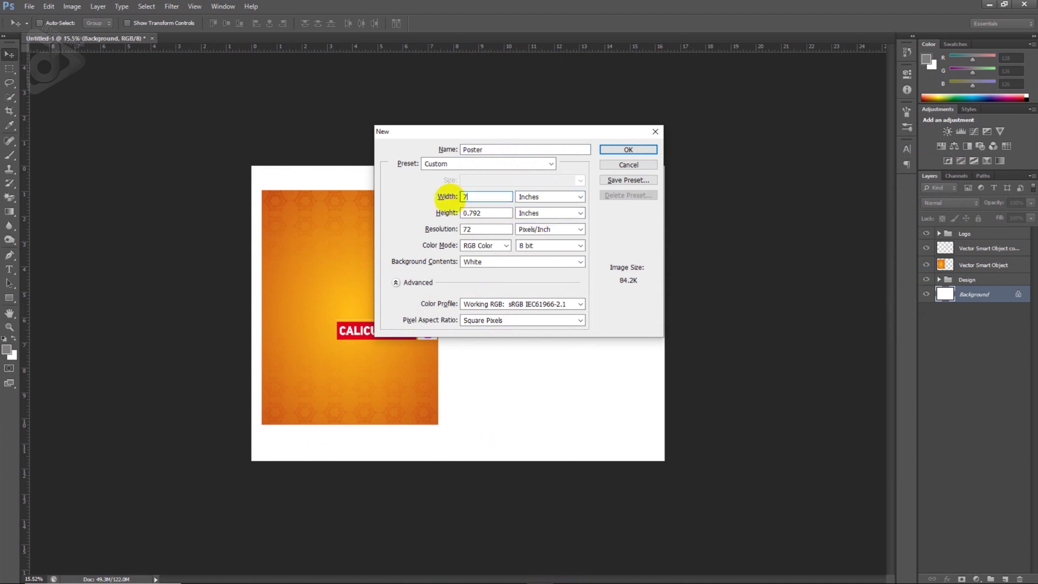
pyautogui.press('Tab')
pyautogui.press('Tab')
pyautogui.write('9.4')
pyautogui.press('Tab')
pyautogui.press('Tab')
pyautogui.write('300')
pyautogui.click(478, 245)
pyautogui.click(476, 250)
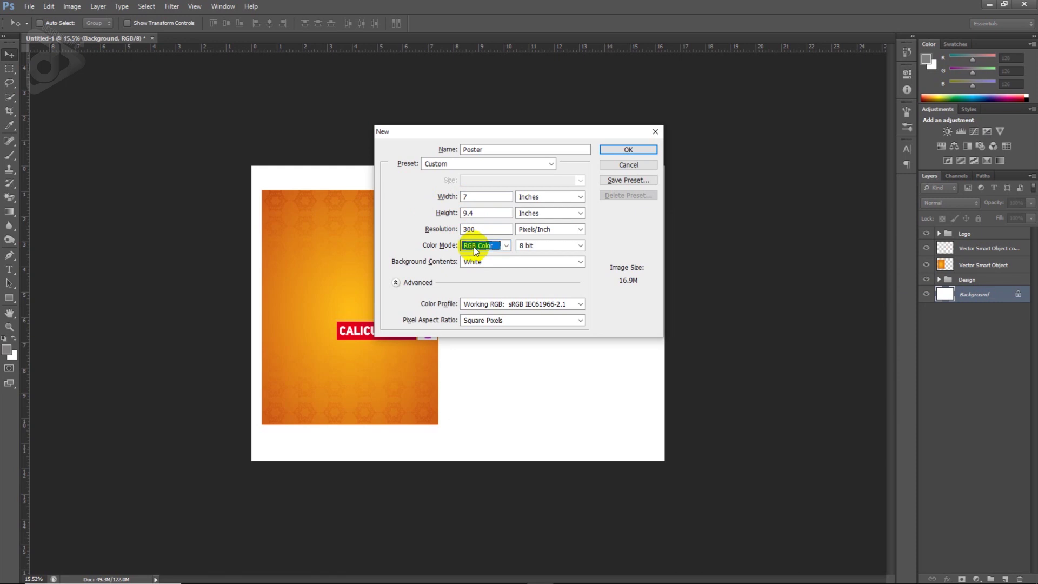
pyautogui.click(643, 152)
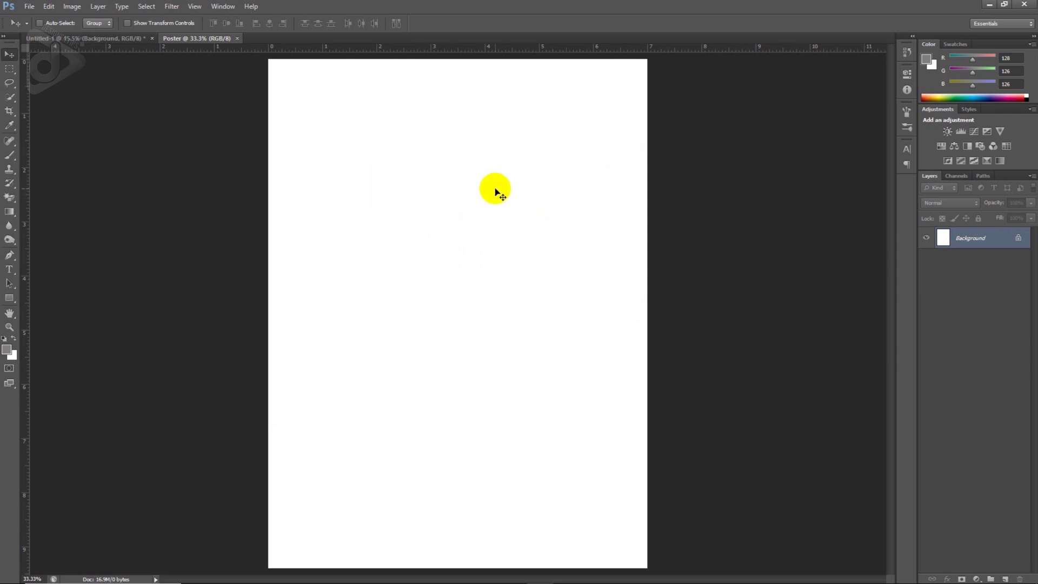
# Drag the orange patterned background into Poster and stretch it to fill the page
pyautogui.click(132, 39)
pyautogui.keyDown('ctrl'); pyautogui.click(325, 204); pyautogui.keyUp('ctrl')
pyautogui.moveTo(377, 233)
pyautogui.mouseDown()
pyautogui.moveTo(366, 223)
pyautogui.moveTo(460, 259)
pyautogui.mouseUp()
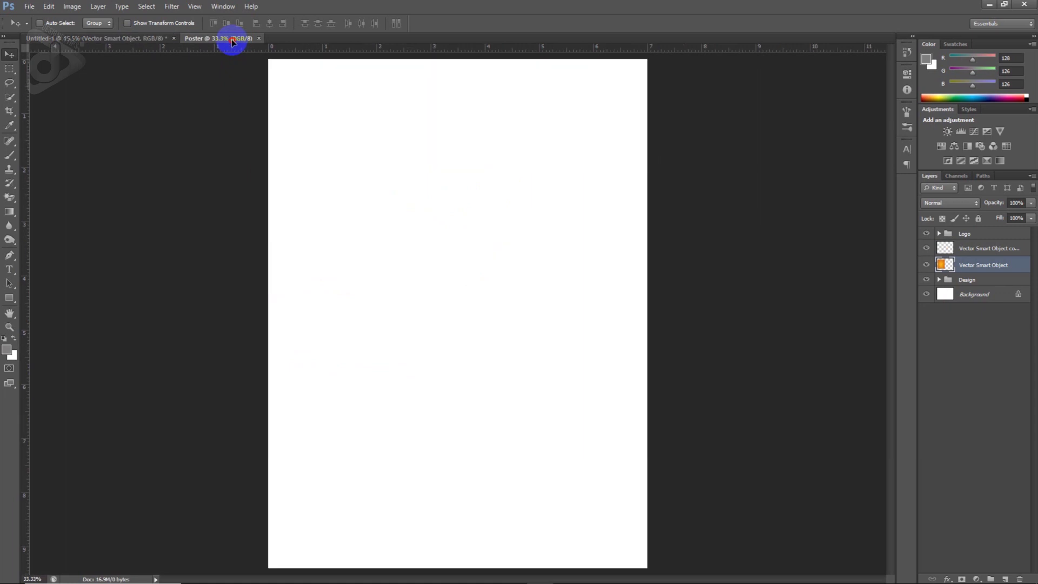
pyautogui.moveTo(459, 258); pyautogui.dragTo(508, 219)
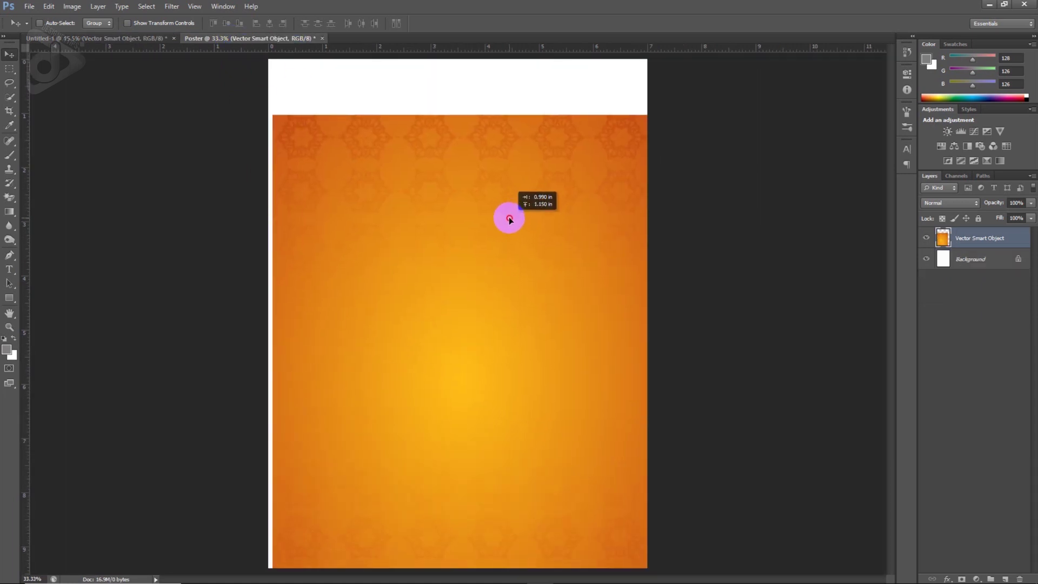
pyautogui.hotkey('ctrl', 't')
pyautogui.moveTo(487, 267); pyautogui.dragTo(481, 210)
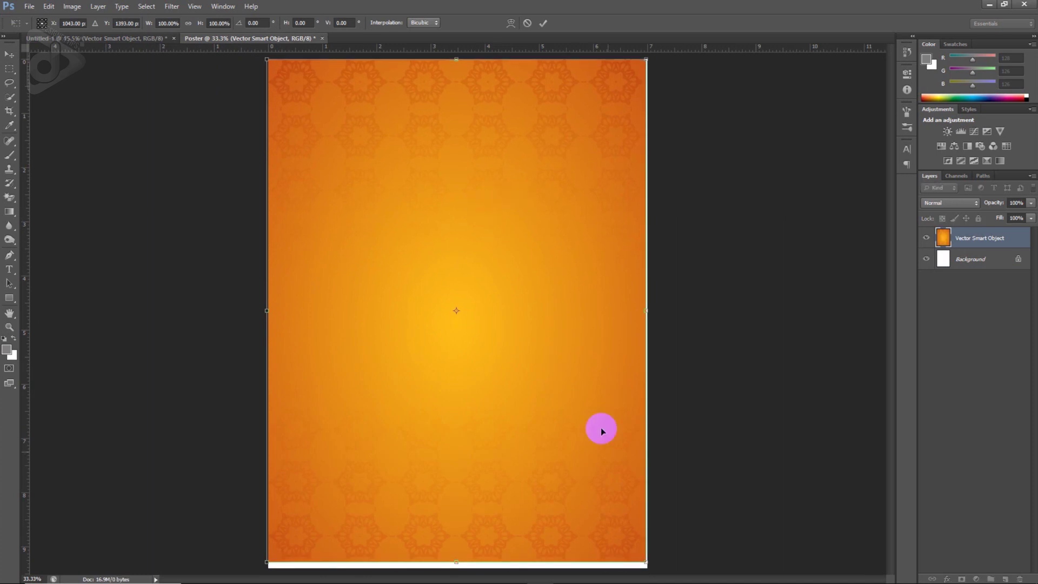
pyautogui.scroll(-1, 625, 520)
pyautogui.moveTo(628, 538); pyautogui.dragTo(632, 547)
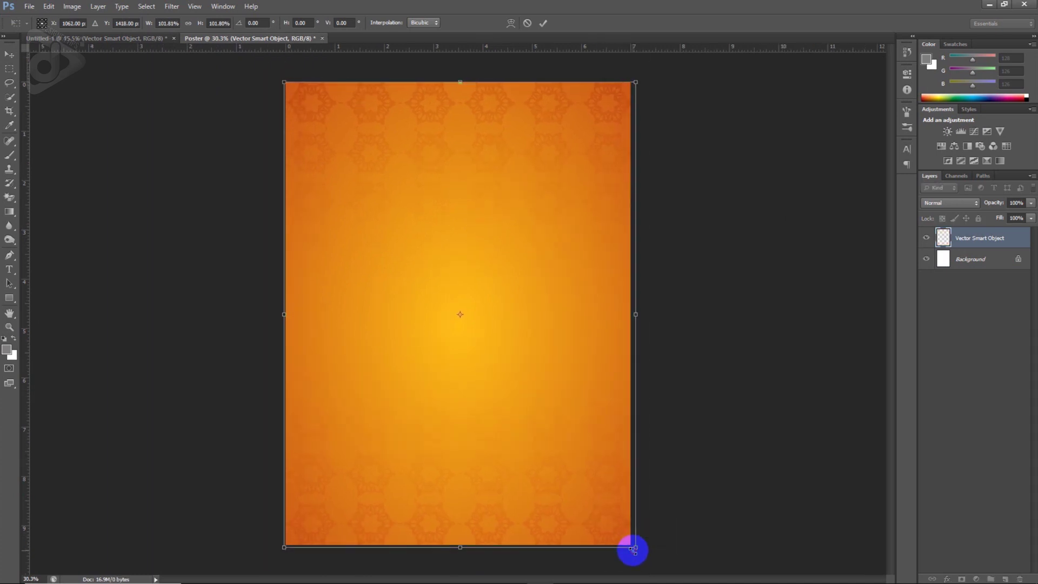
pyautogui.moveTo(633, 547); pyautogui.dragTo(635, 544)
pyautogui.press('Return')
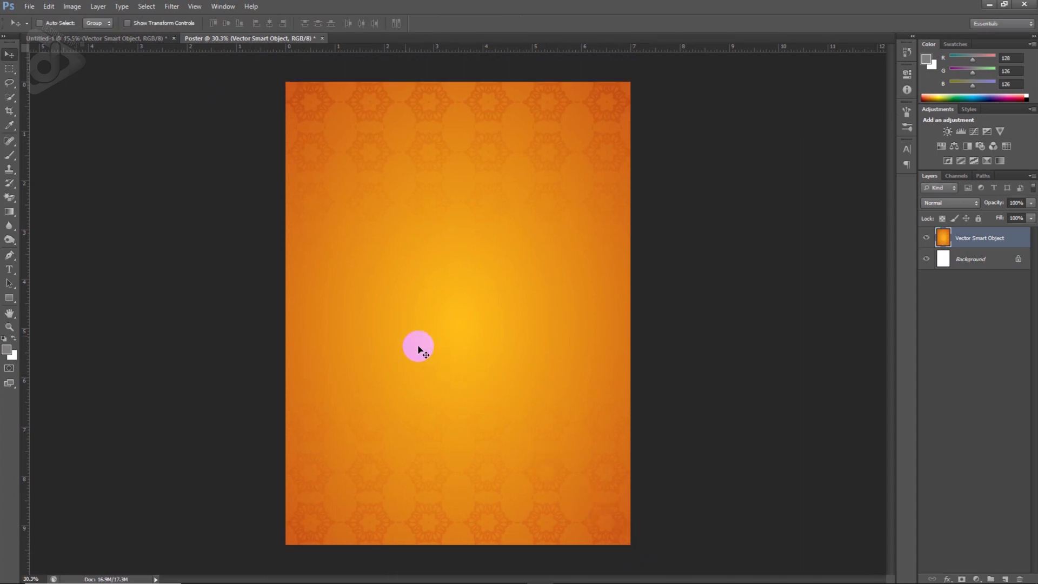
pyautogui.click(129, 37)
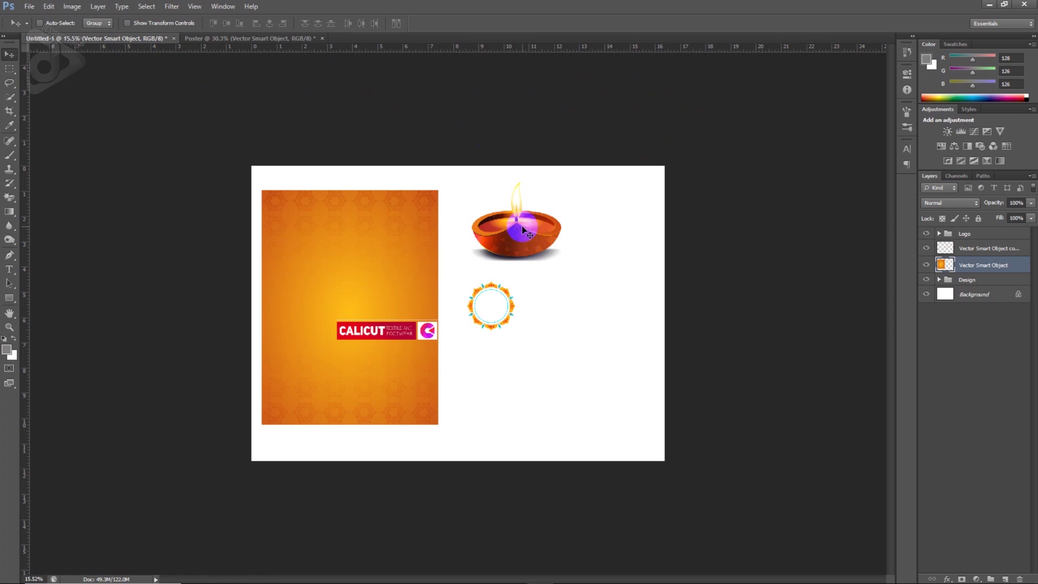
# Place the diya lamp from the Design group into Poster, scaled down at the top
pyautogui.click(979, 279)
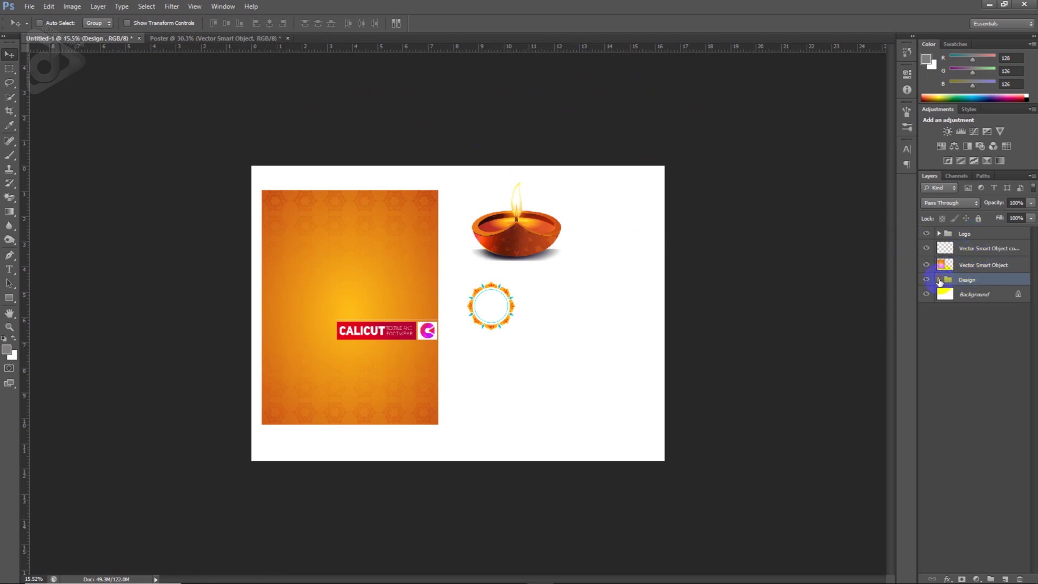
pyautogui.click(939, 279)
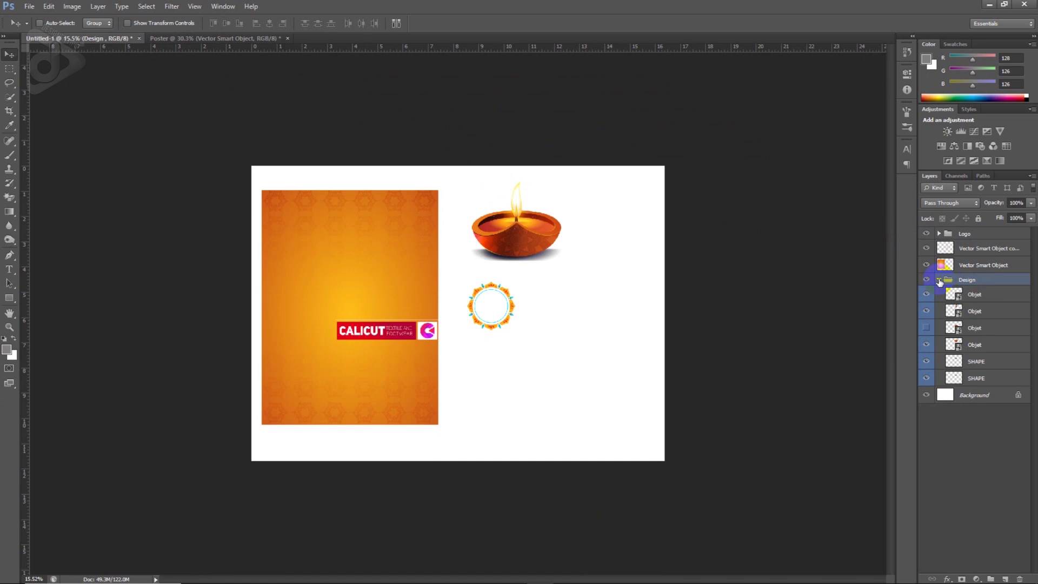
pyautogui.click(939, 280)
pyautogui.moveTo(545, 230)
pyautogui.mouseDown()
pyautogui.moveTo(390, 162)
pyautogui.moveTo(494, 216)
pyautogui.mouseUp()
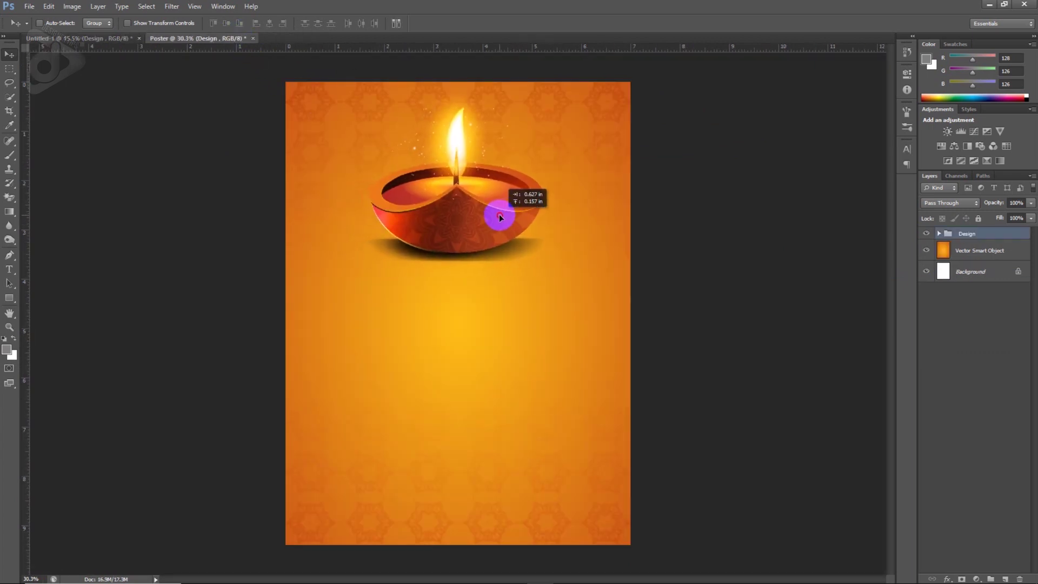
pyautogui.hotkey('ctrl', 't')
pyautogui.moveTo(545, 397)
pyautogui.mouseDown()
pyautogui.moveTo(508, 322)
pyautogui.moveTo(495, 250)
pyautogui.mouseUp()
pyautogui.press('Return')
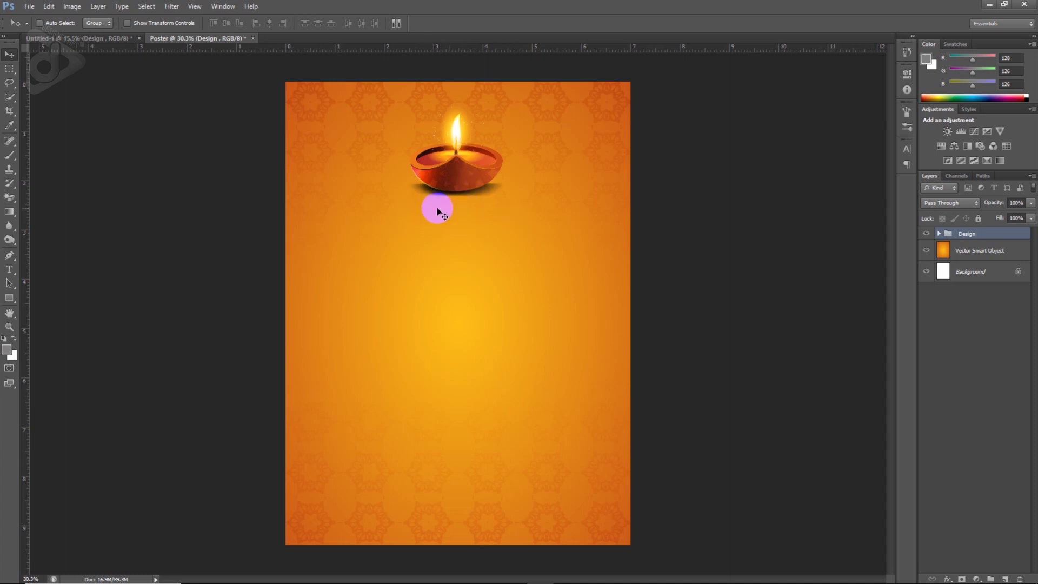
# Copy the Diwali and Sale lines from Word and paste them as poster text
pyautogui.click(646, 574)
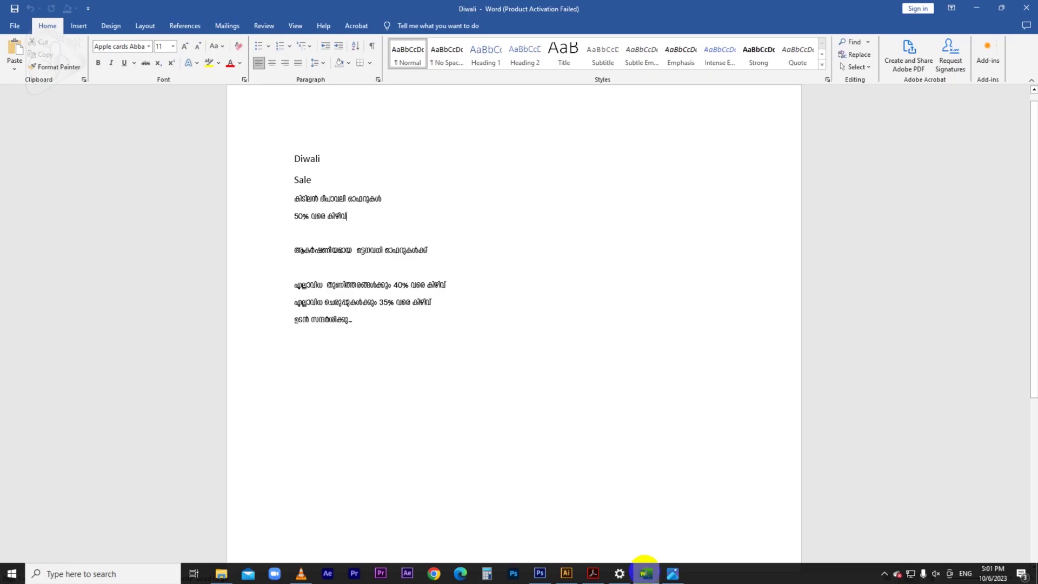
pyautogui.moveTo(331, 182); pyautogui.dragTo(282, 163)
pyautogui.hotkey('ctrl', 'c')
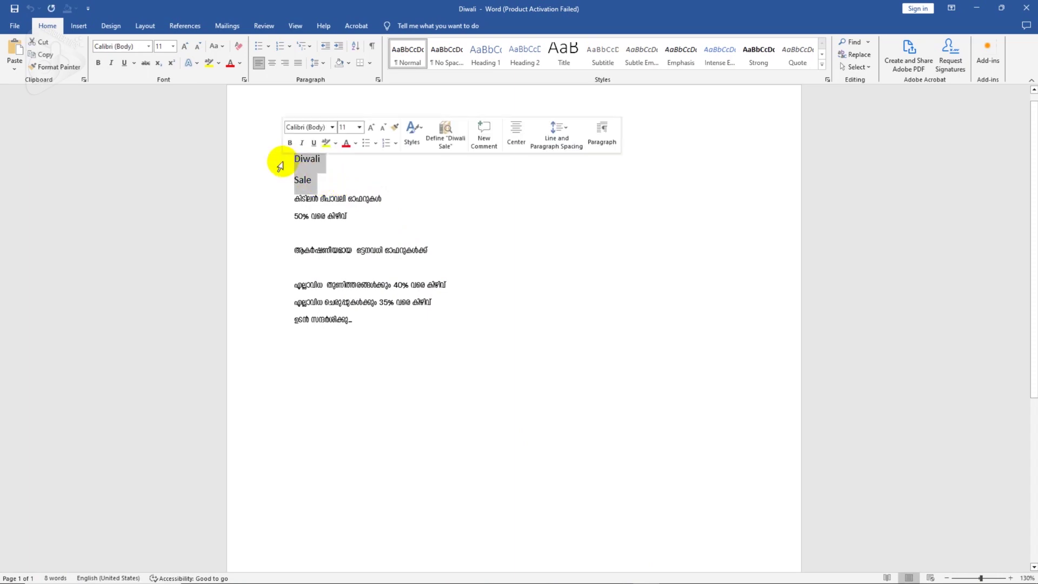
pyautogui.click(975, 8)
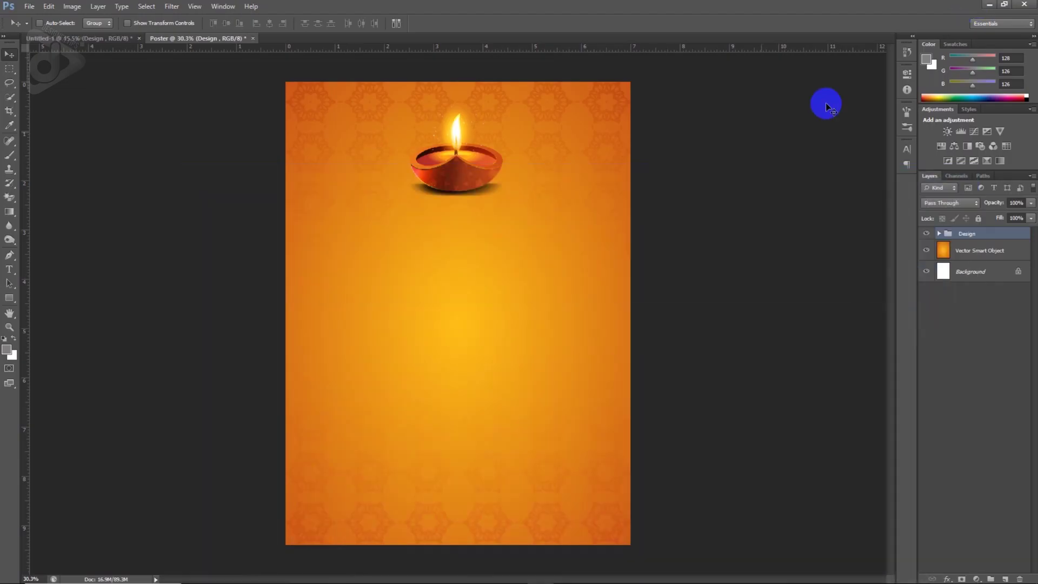
pyautogui.click(378, 249)
pyautogui.hotkey('ctrl', 'v')
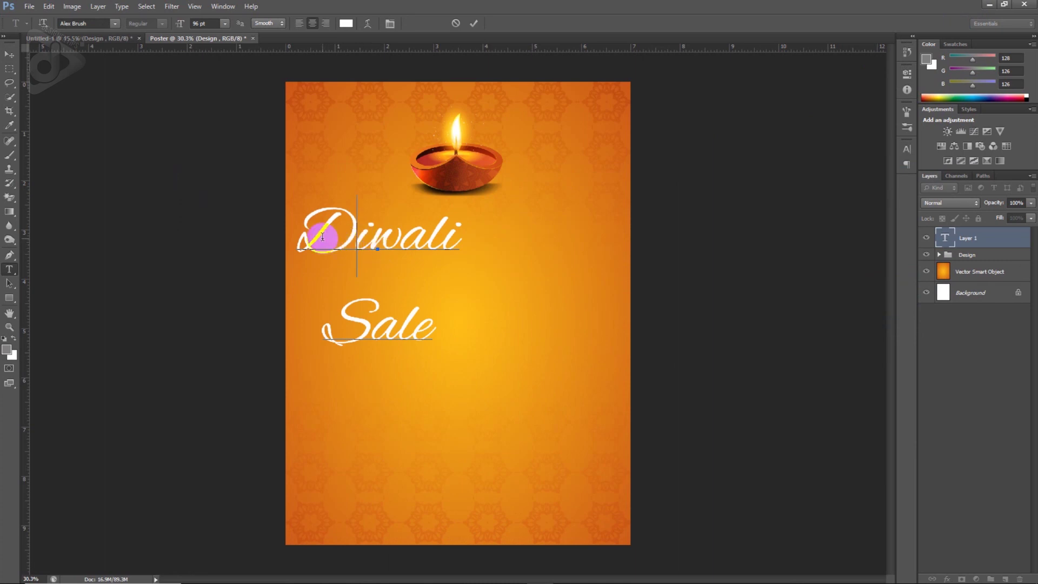
# Restyle the SALE word in the Uni Sans Heavy font
pyautogui.moveTo(305, 229); pyautogui.dragTo(462, 247)
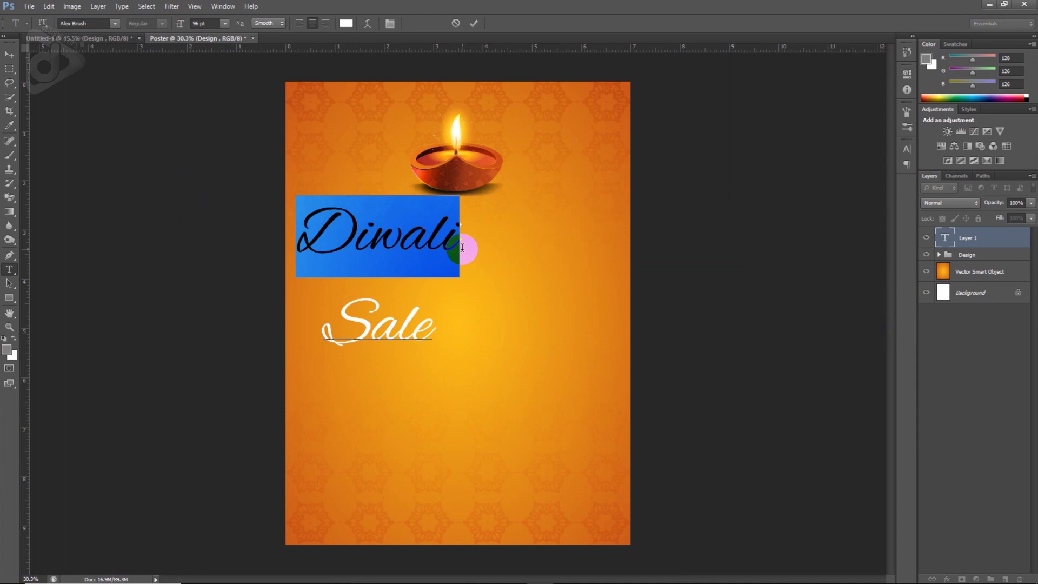
pyautogui.moveTo(434, 329); pyautogui.dragTo(342, 326)
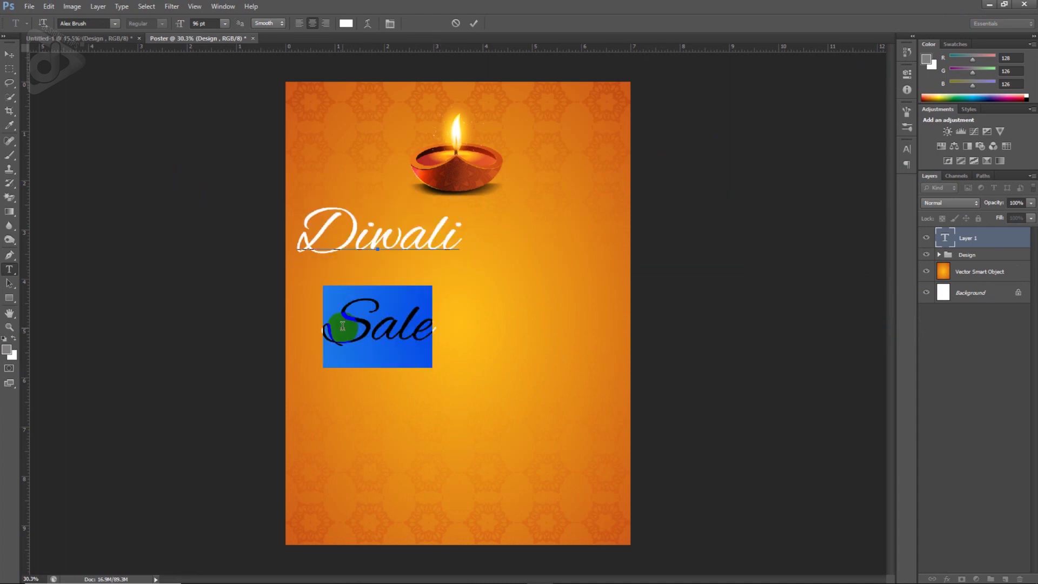
pyautogui.click(84, 24)
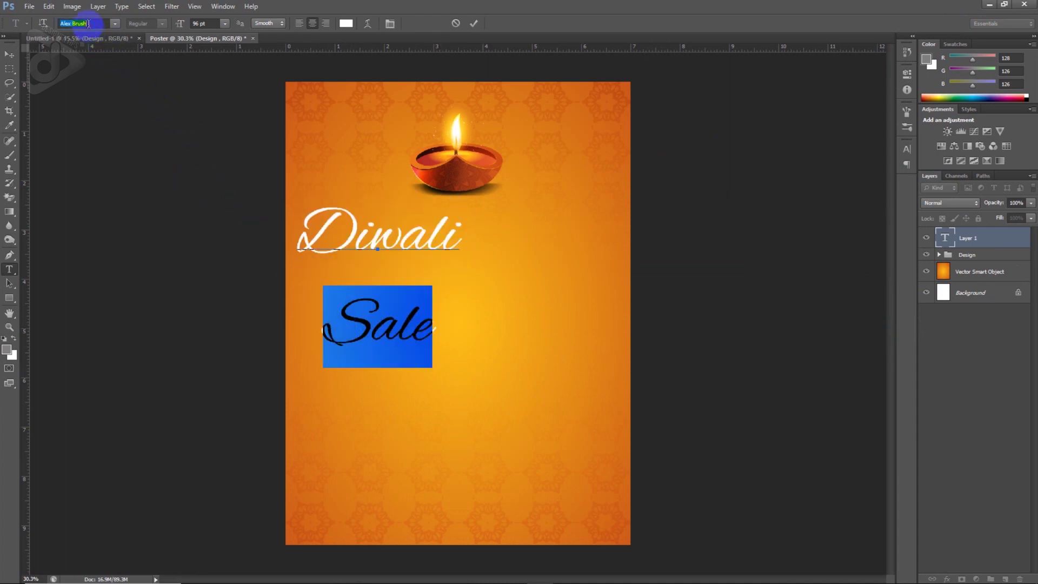
pyautogui.write('Uni SansUni')
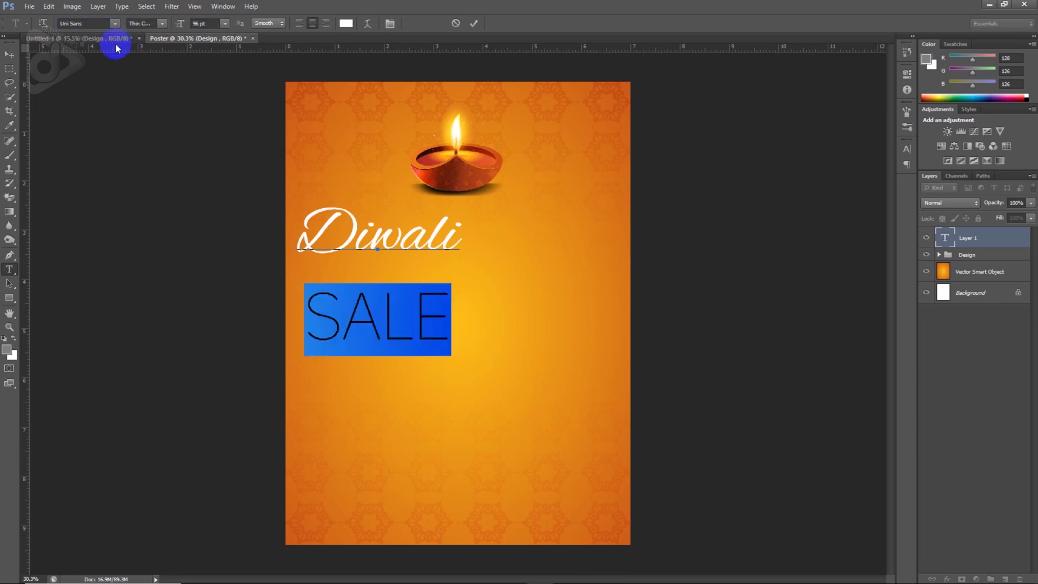
pyautogui.click(161, 24)
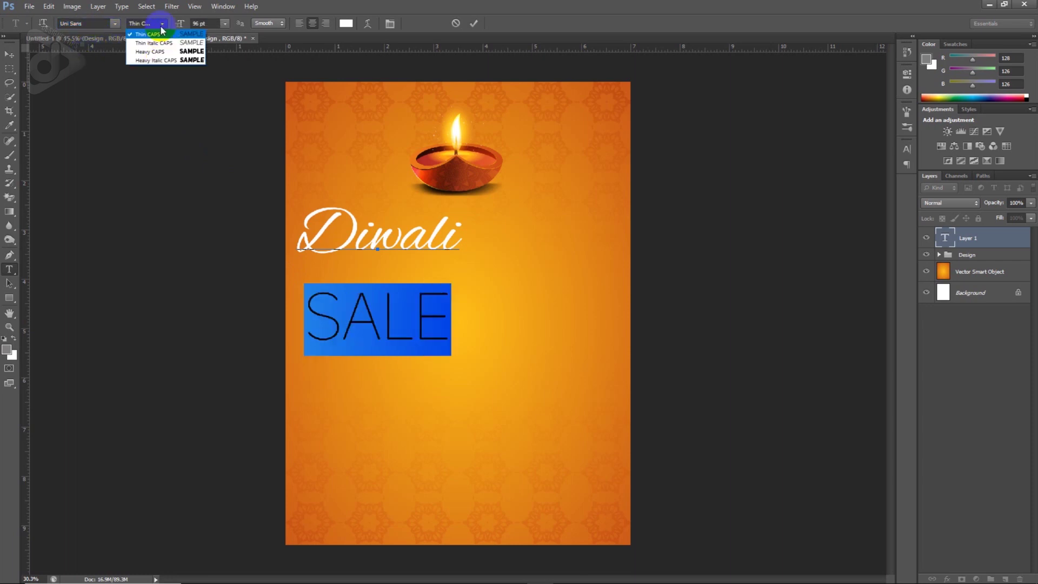
pyautogui.click(162, 51)
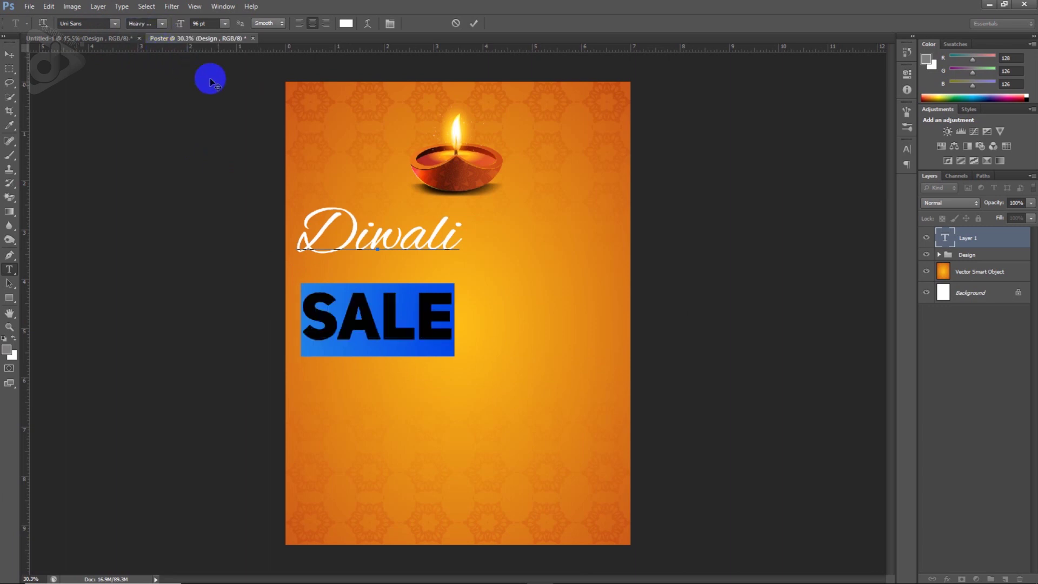
pyautogui.click(403, 303)
# Set the SALE line to 83 pt beneath the Diwali script
pyautogui.click(458, 234)
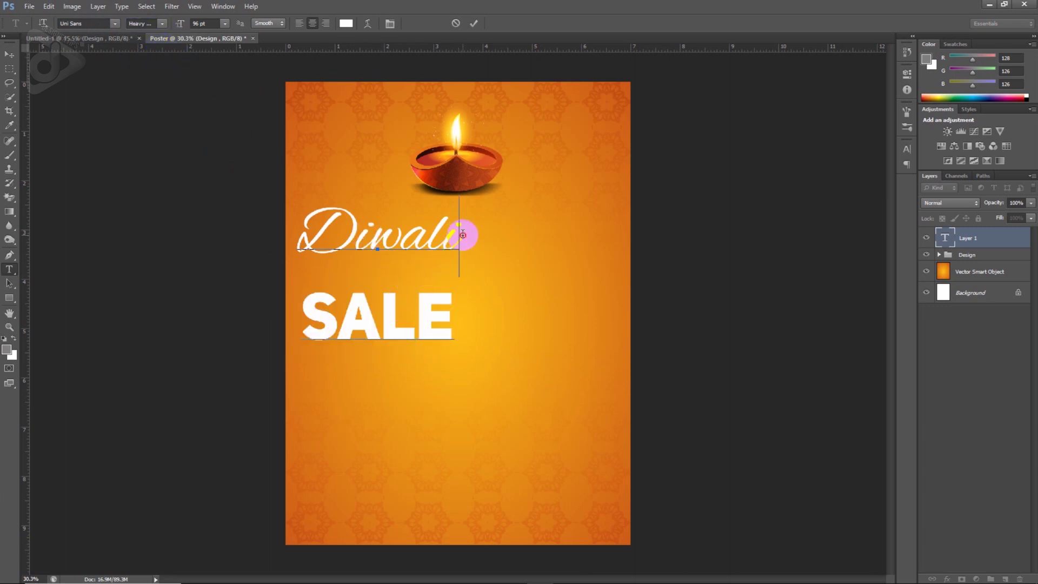
pyautogui.moveTo(463, 234); pyautogui.dragTo(278, 234)
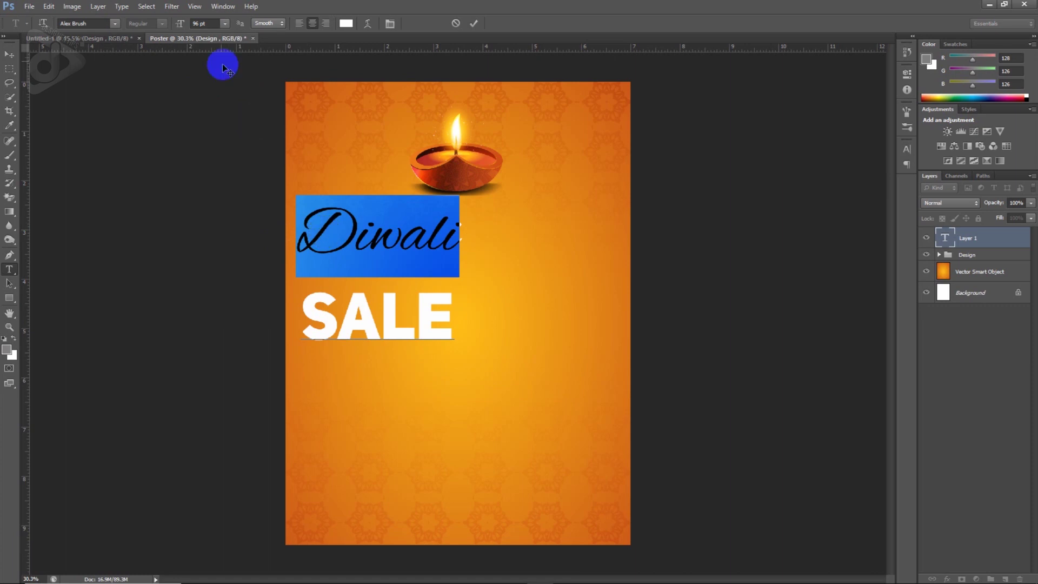
pyautogui.click(348, 24)
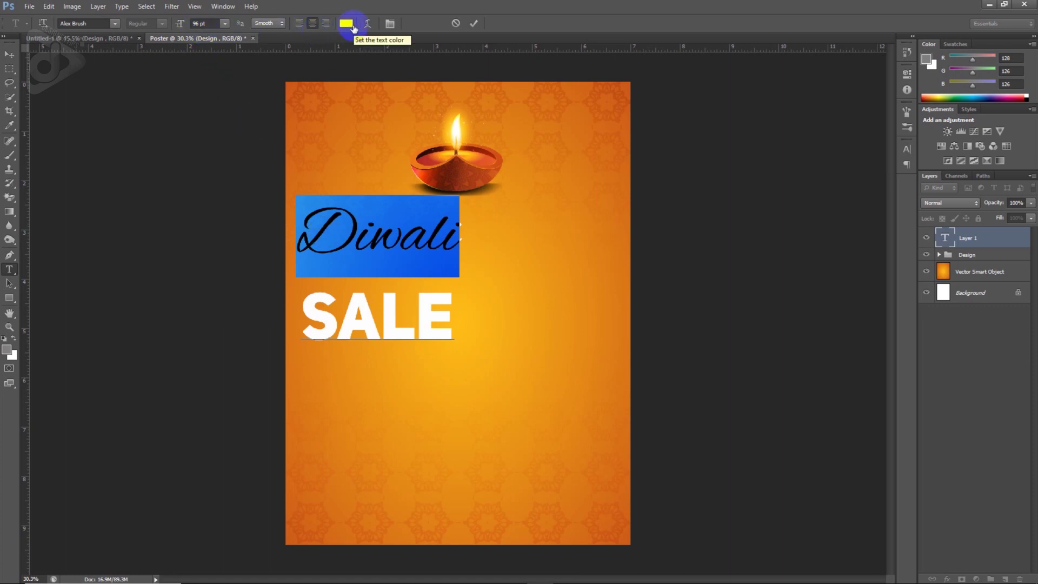
pyautogui.moveTo(456, 309); pyautogui.dragTo(301, 317)
pyautogui.click(216, 23)
pyautogui.moveTo(216, 22); pyautogui.dragTo(142, 37)
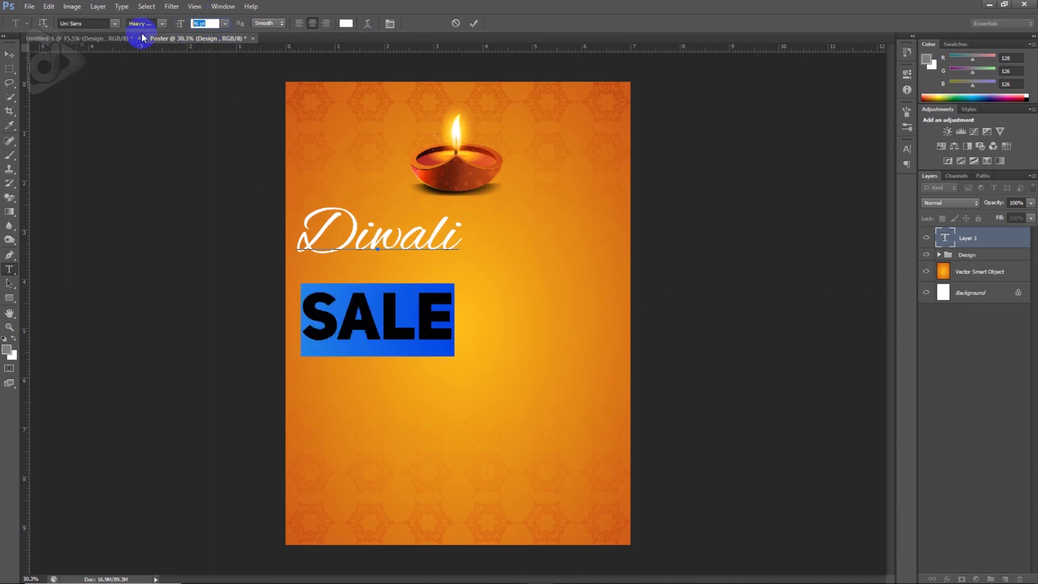
pyautogui.write('83')
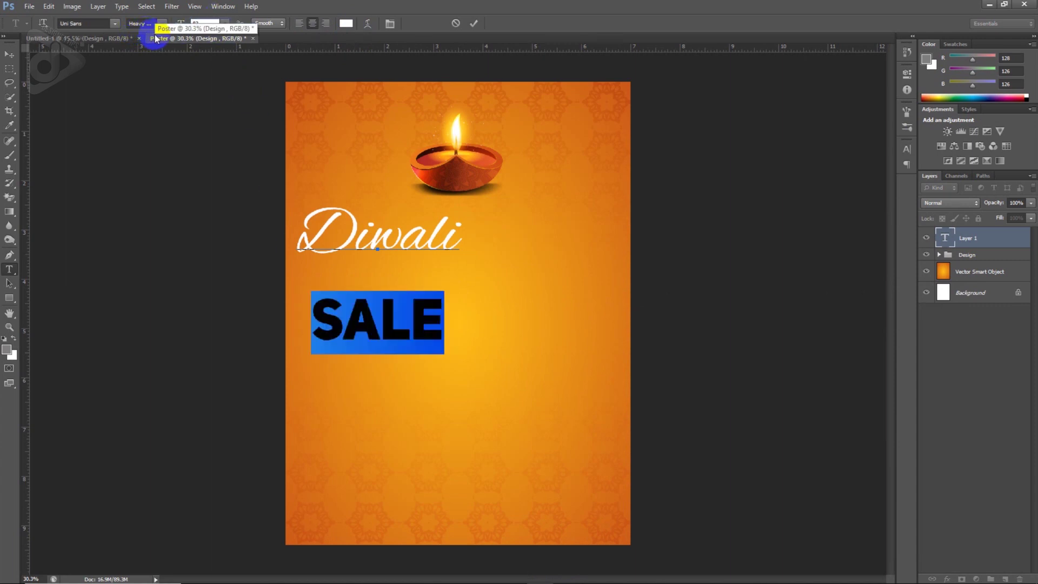
# Colour the SALE text purple
pyautogui.click(346, 23)
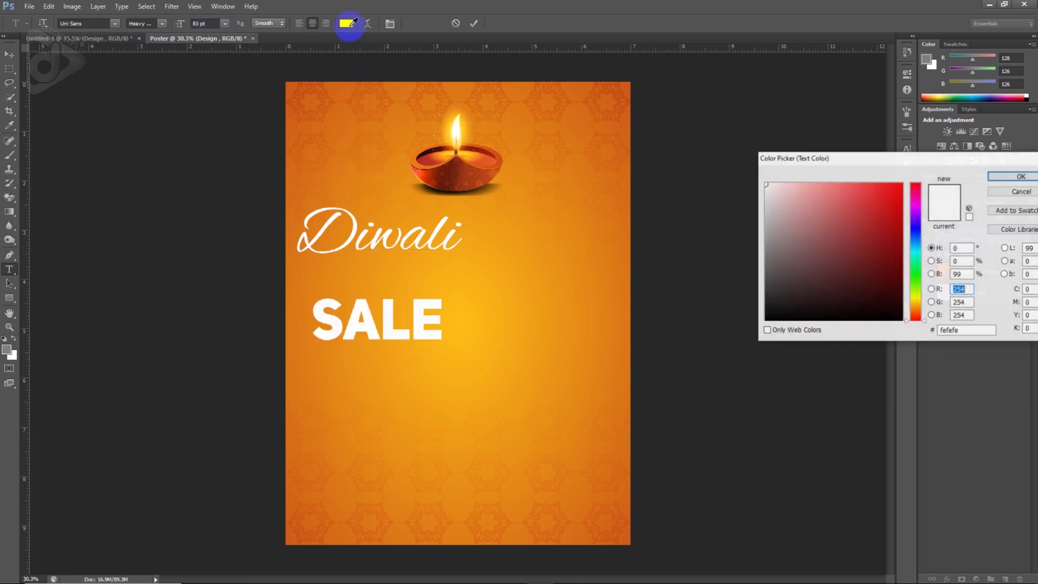
pyautogui.click(917, 210)
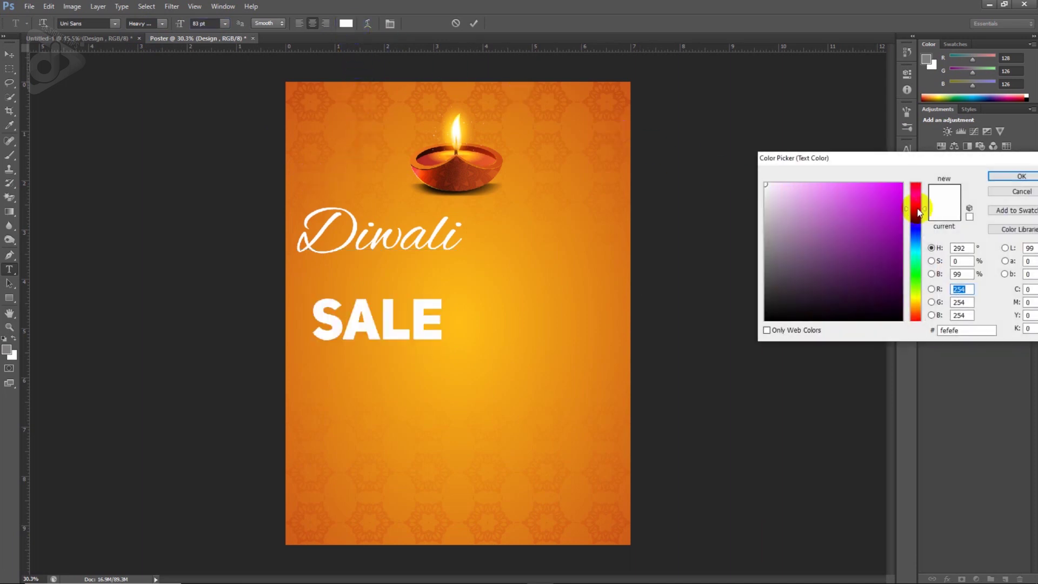
pyautogui.click(898, 210)
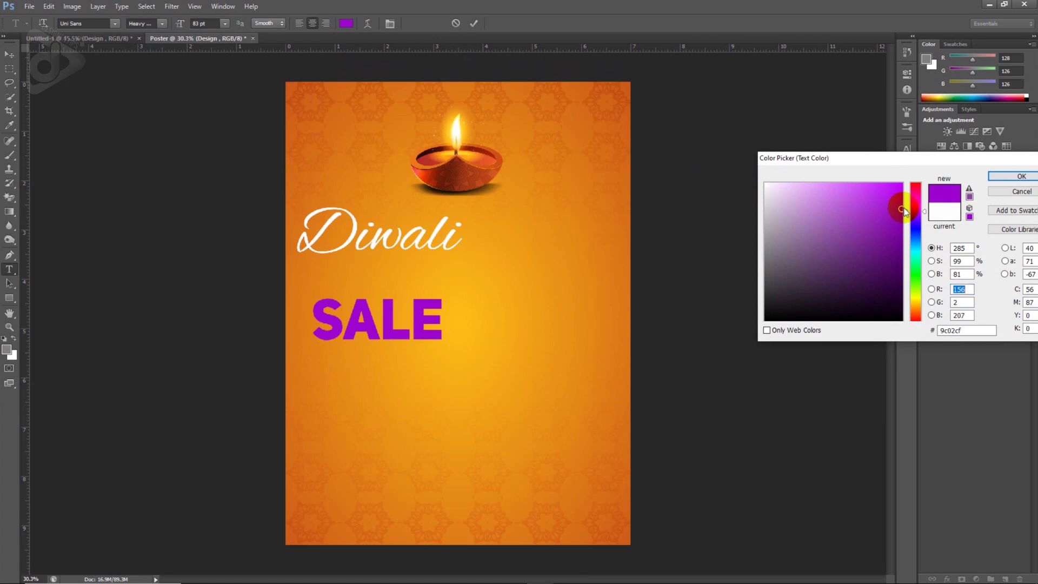
pyautogui.click(998, 174)
# Tighten the heading's line spacing and centre it under the lamp
pyautogui.click(383, 294)
pyautogui.hotkey('ctrl', 'a')
pyautogui.hotkey('ctrl', 't')
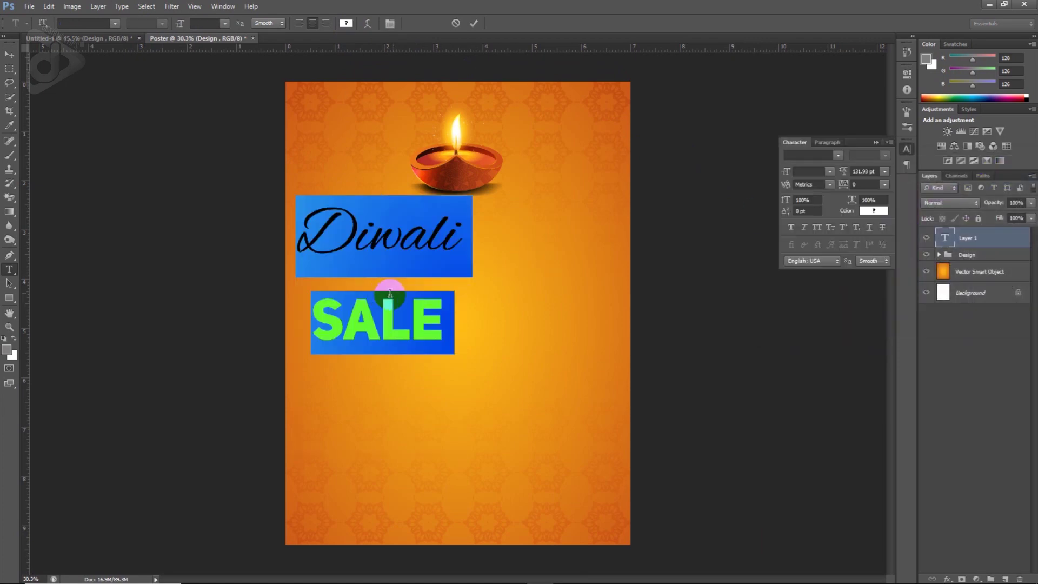
pyautogui.moveTo(848, 176); pyautogui.dragTo(837, 183)
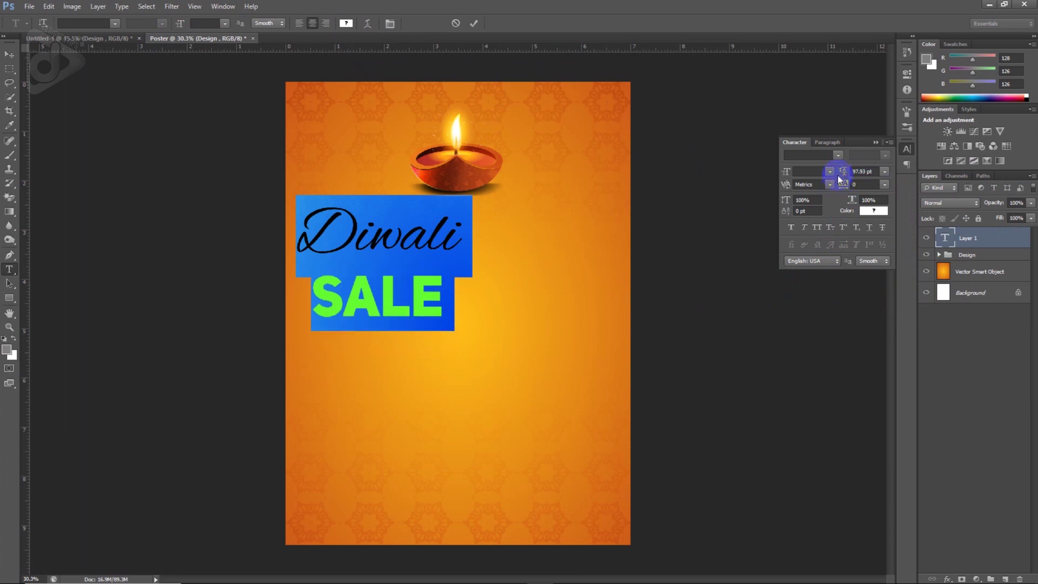
pyautogui.moveTo(845, 172); pyautogui.dragTo(841, 174)
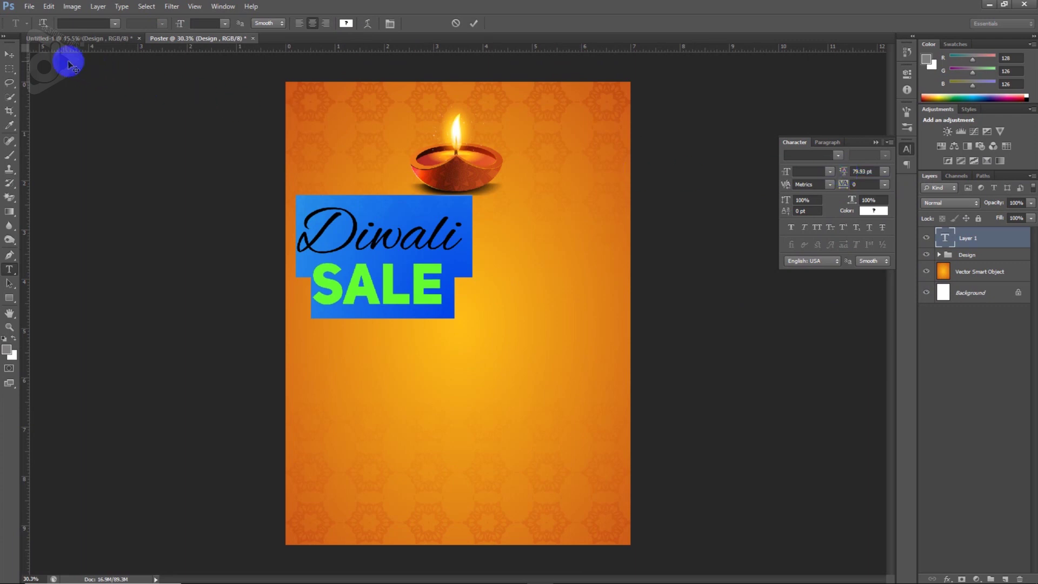
pyautogui.click(11, 54)
pyautogui.moveTo(457, 287)
pyautogui.mouseDown()
pyautogui.moveTo(521, 279)
pyautogui.moveTo(524, 266)
pyautogui.mouseUp()
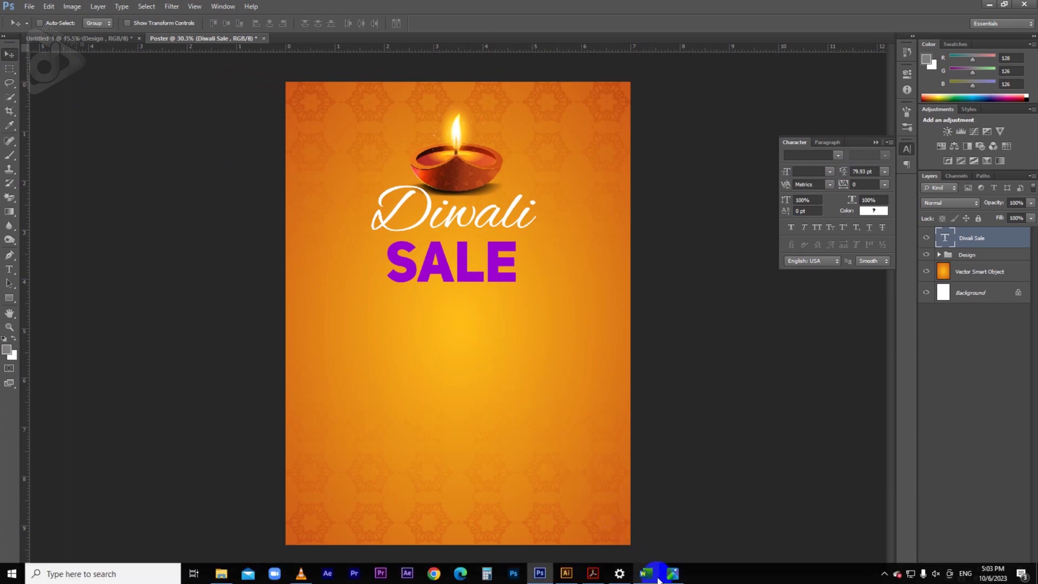
# Copy the first Malayalam line from Word and start a text layer below the heading
pyautogui.click(647, 574)
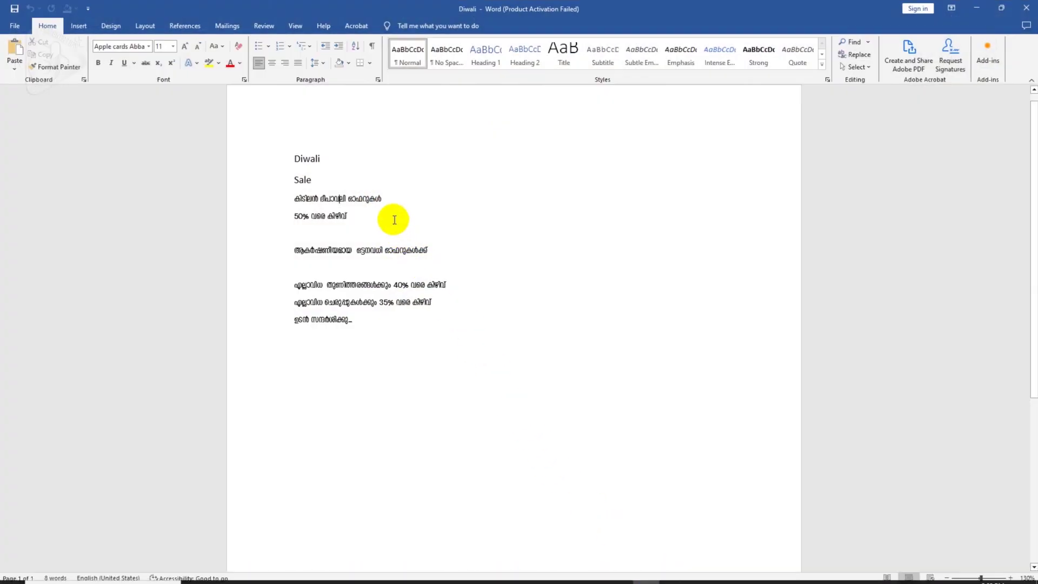
pyautogui.moveTo(388, 201); pyautogui.dragTo(281, 207)
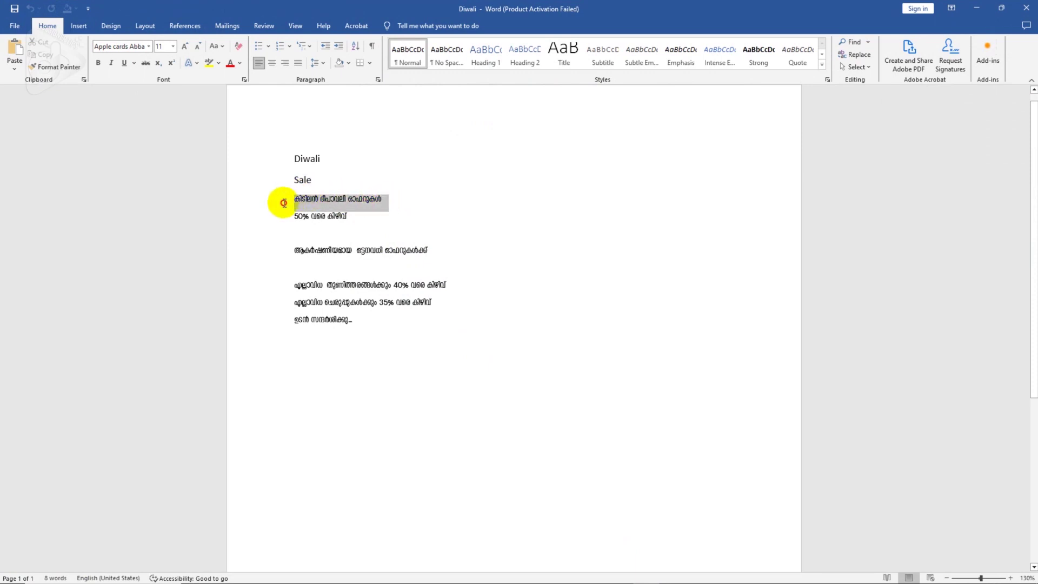
pyautogui.click(976, 8)
pyautogui.press('t')
pyautogui.click(361, 326)
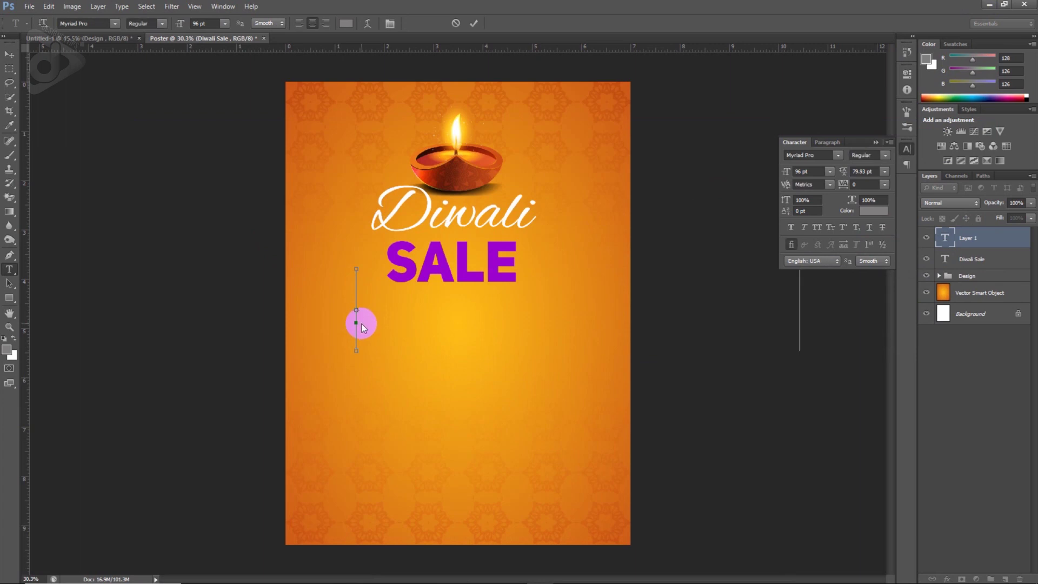
# Paste the Malayalam offer text in Apple cards Anugrah at 37.5 pt
pyautogui.hotkey('ctrl', 'v')
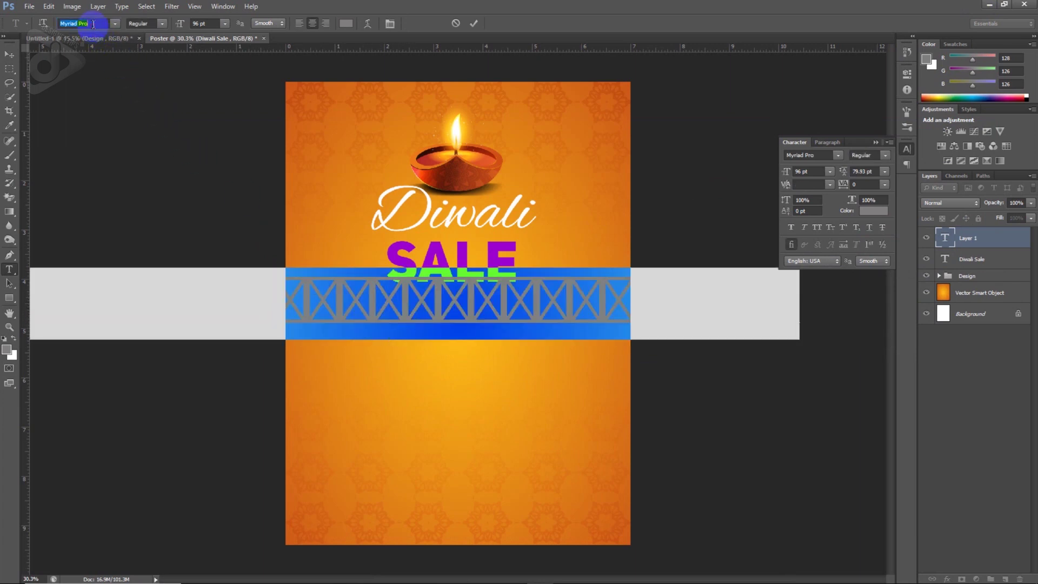
pyautogui.write('Apple cards Abbas')
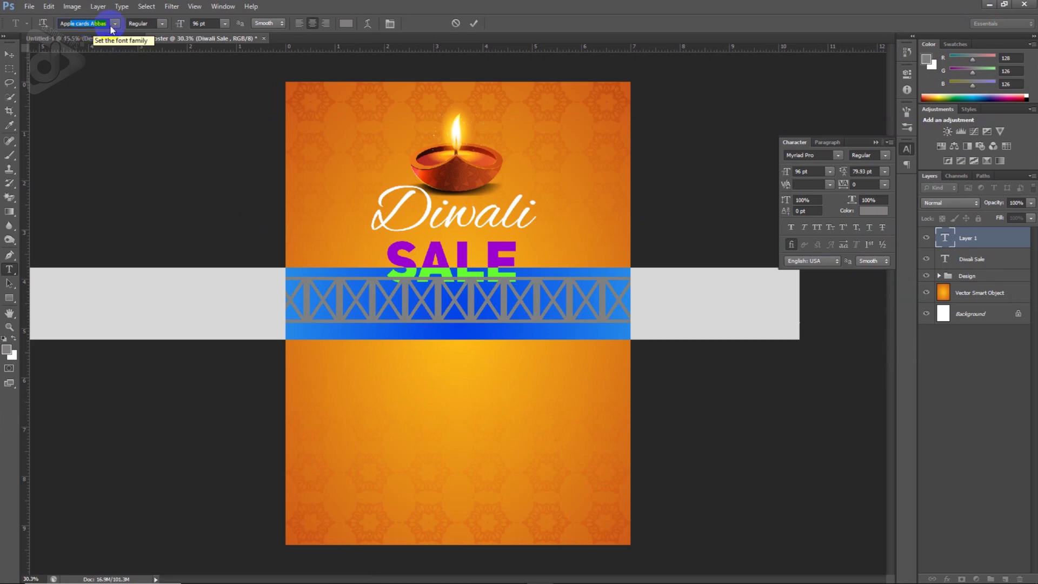
pyautogui.click(115, 23)
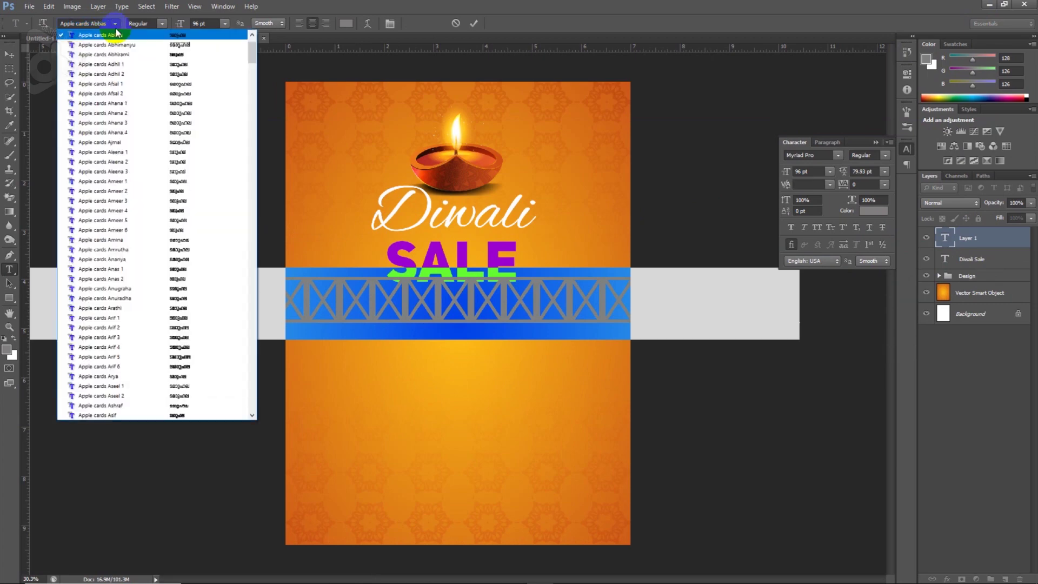
pyautogui.click(130, 289)
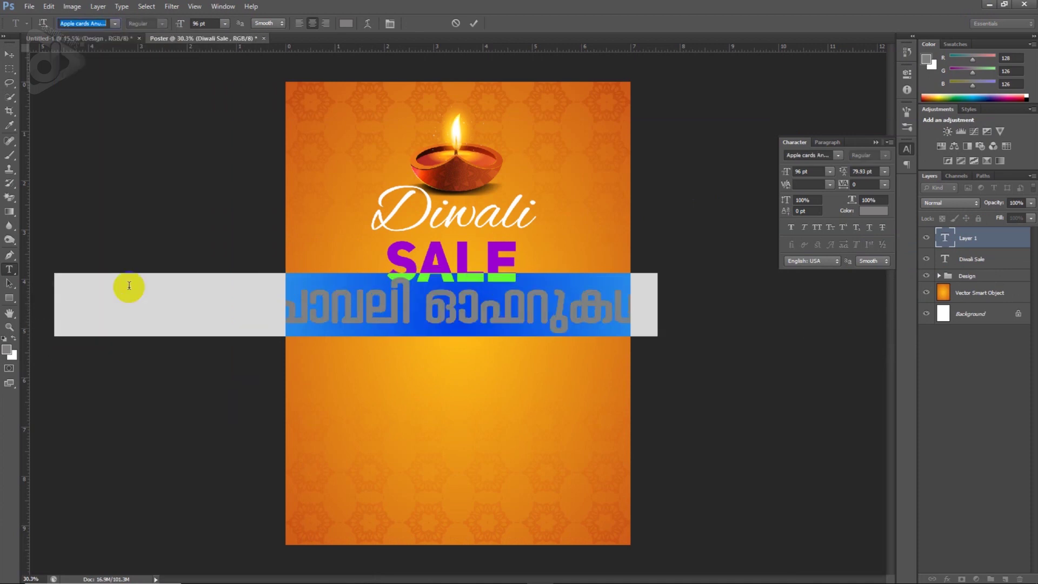
pyautogui.click(204, 23)
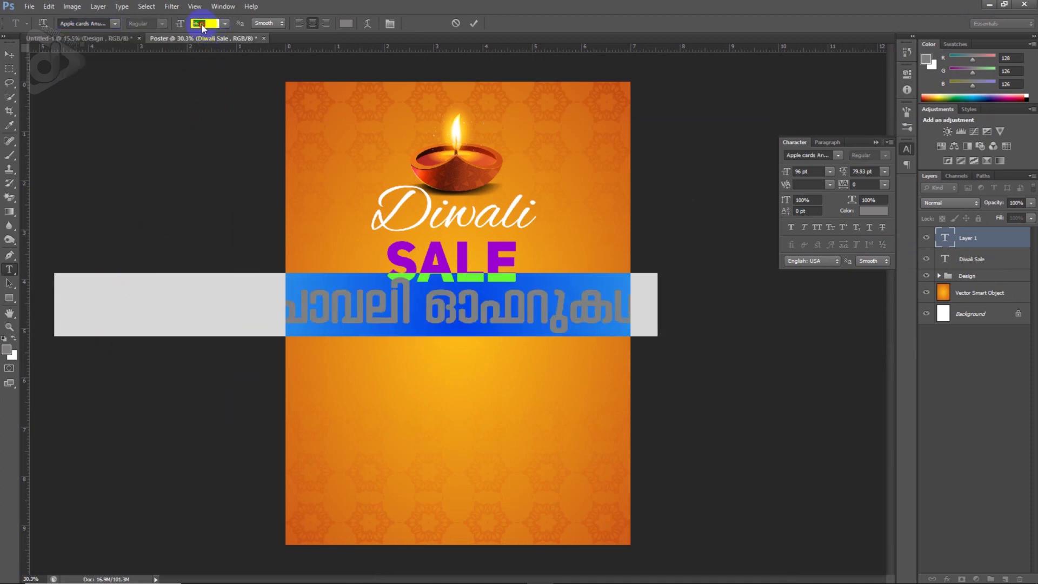
pyautogui.write('37.5')
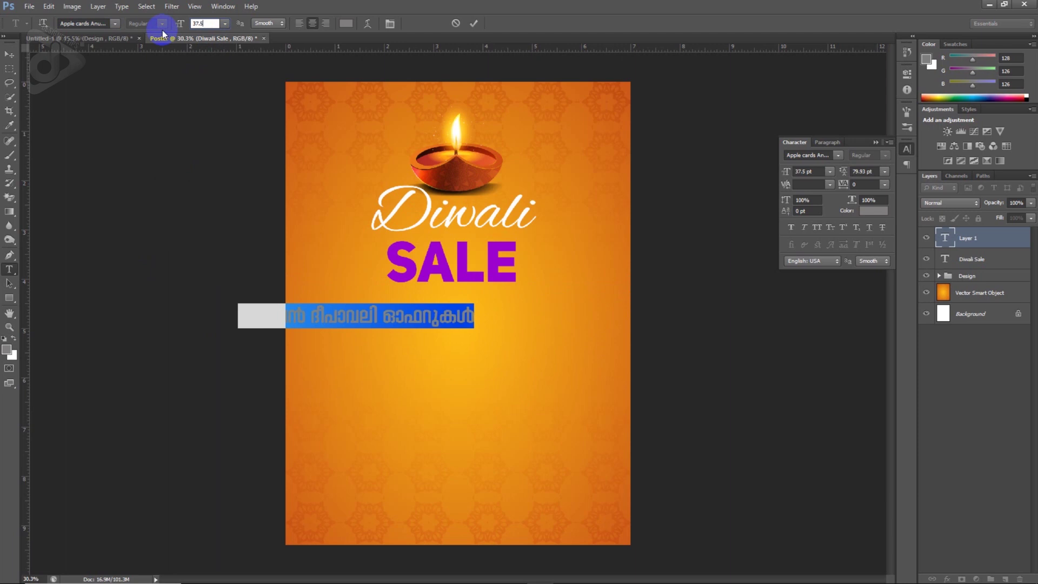
# Break the offer text onto two lines and enlarge the second to 53.55 pt
pyautogui.click(312, 316)
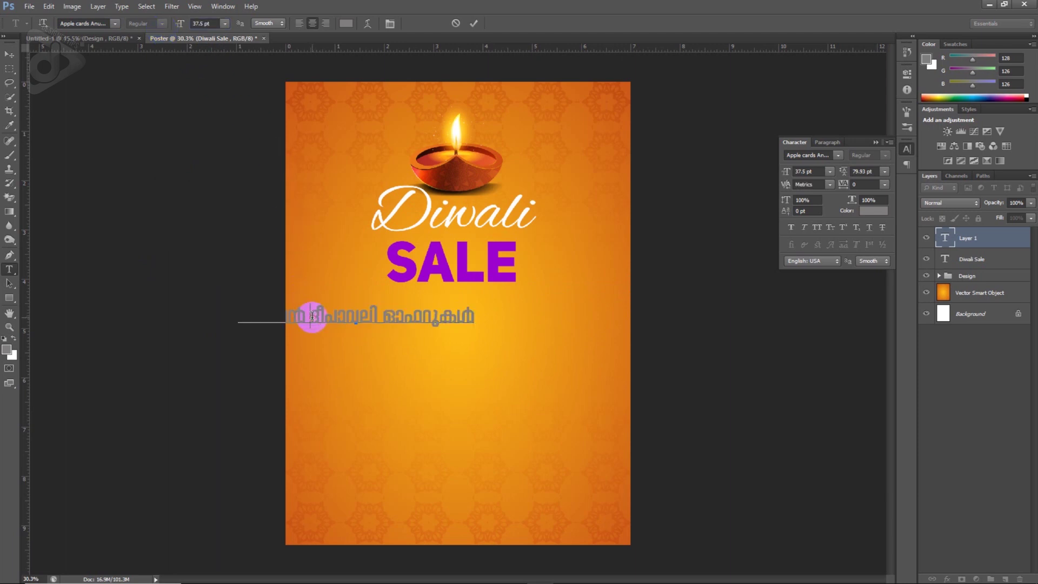
pyautogui.press('Return')
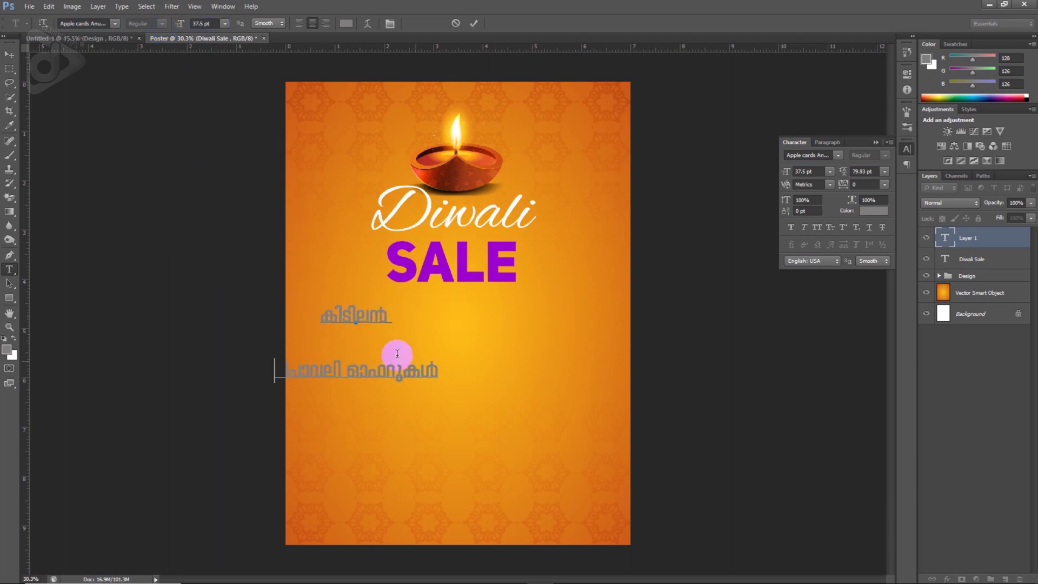
pyautogui.moveTo(440, 372); pyautogui.dragTo(250, 370)
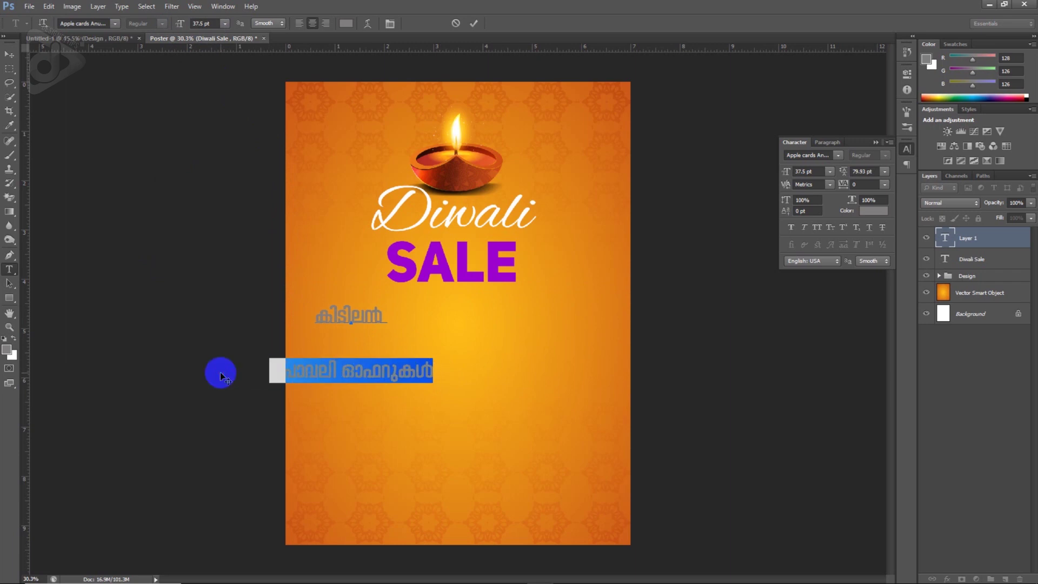
pyautogui.click(211, 24)
pyautogui.write('53.55')
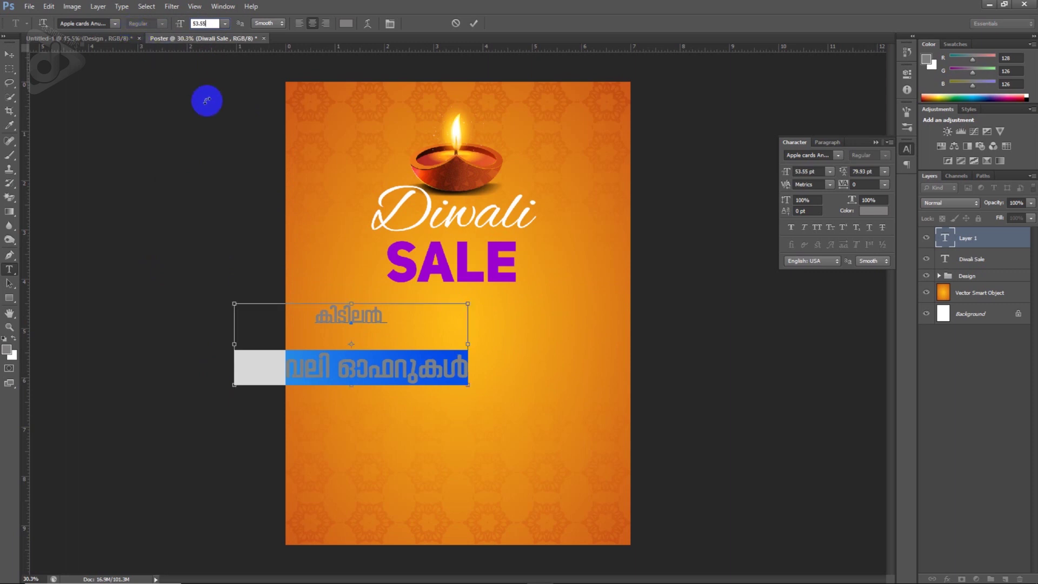
pyautogui.moveTo(371, 364); pyautogui.dragTo(395, 330)
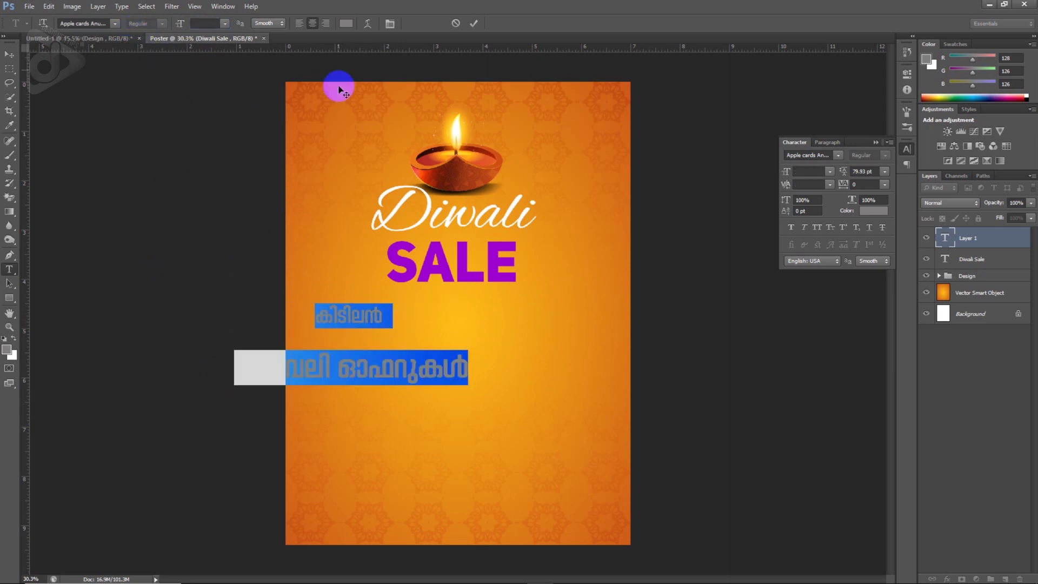
# Make the Malayalam lines magenta, tighten their spacing and centre them under SALE
pyautogui.click(348, 24)
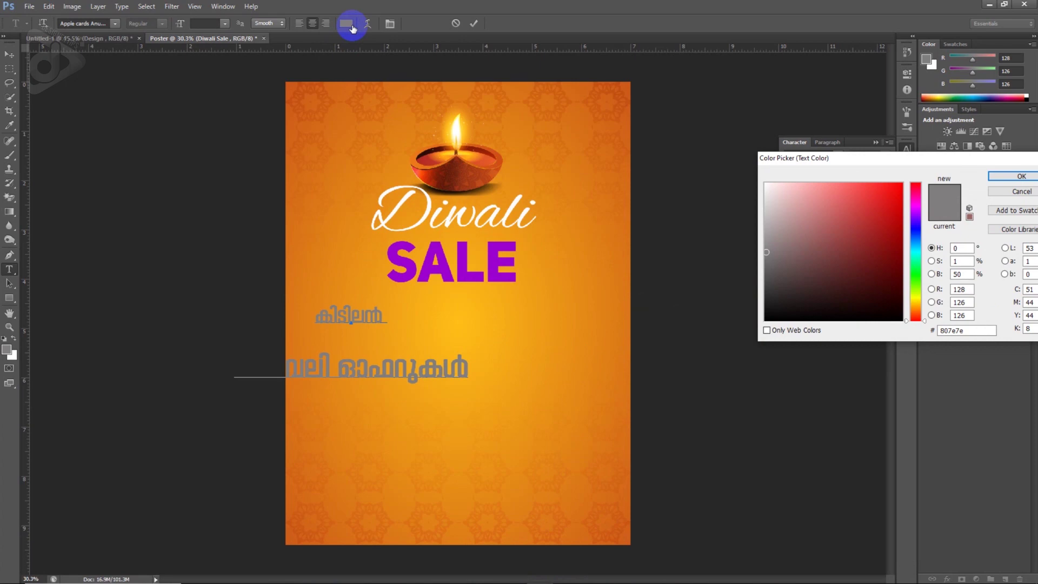
pyautogui.click(915, 203)
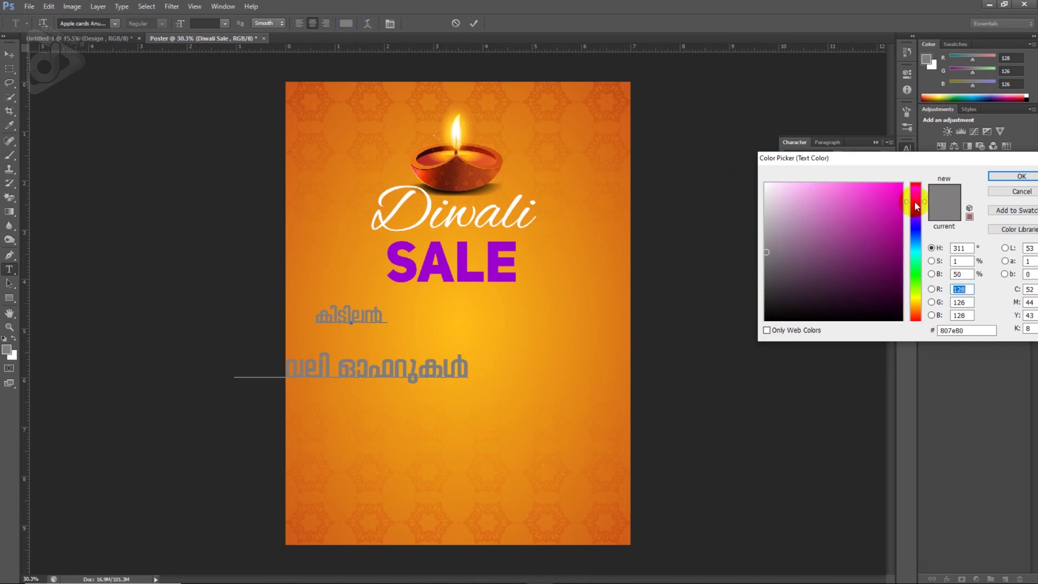
pyautogui.click(898, 202)
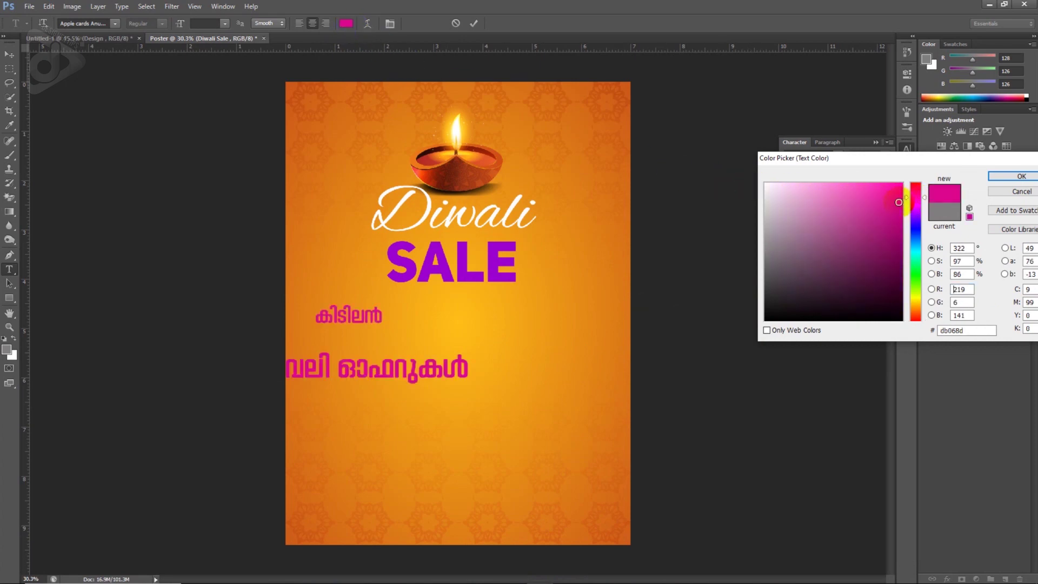
pyautogui.click(1009, 177)
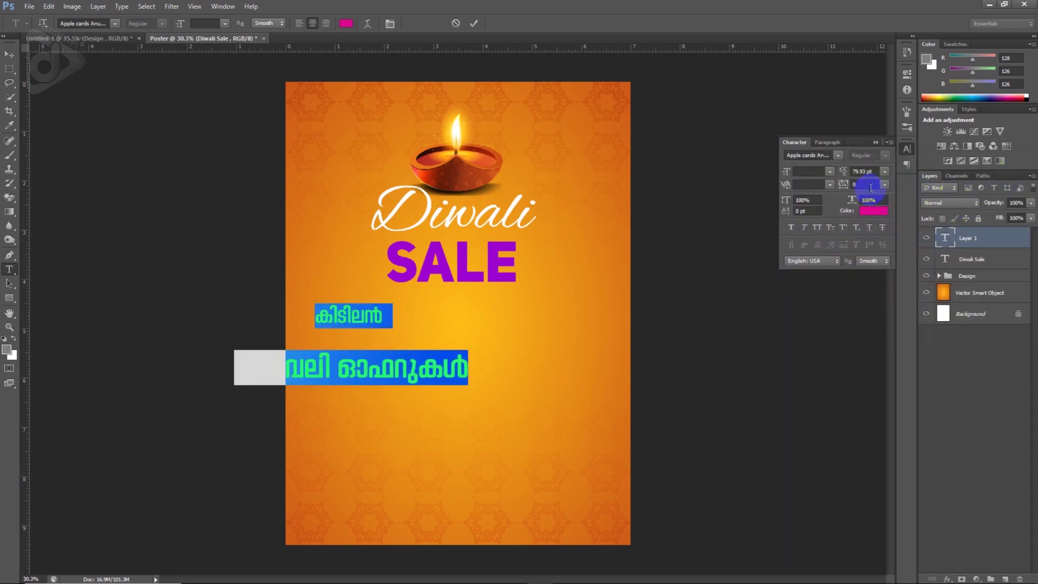
pyautogui.moveTo(845, 175); pyautogui.dragTo(833, 180)
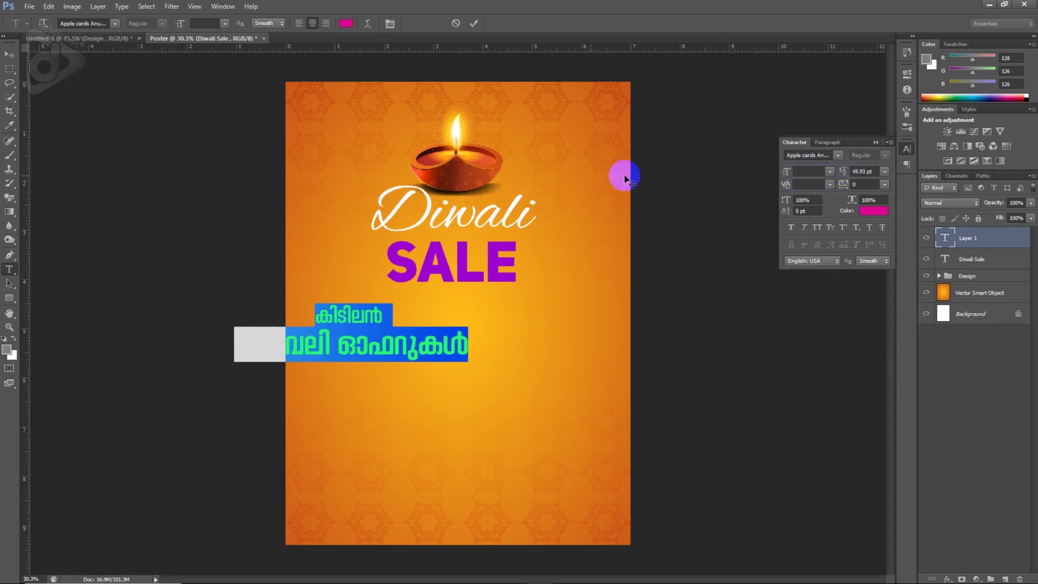
pyautogui.click(9, 54)
pyautogui.moveTo(429, 318); pyautogui.dragTo(530, 331)
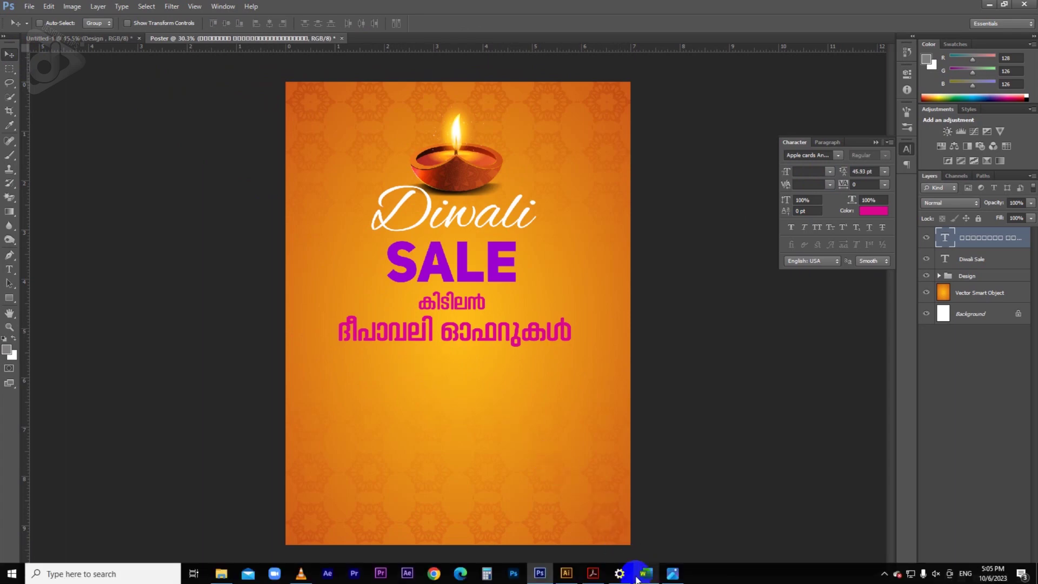
# Copy the 50% discount line from Word and start a text layer below the offer
pyautogui.click(638, 577)
pyautogui.click(320, 216)
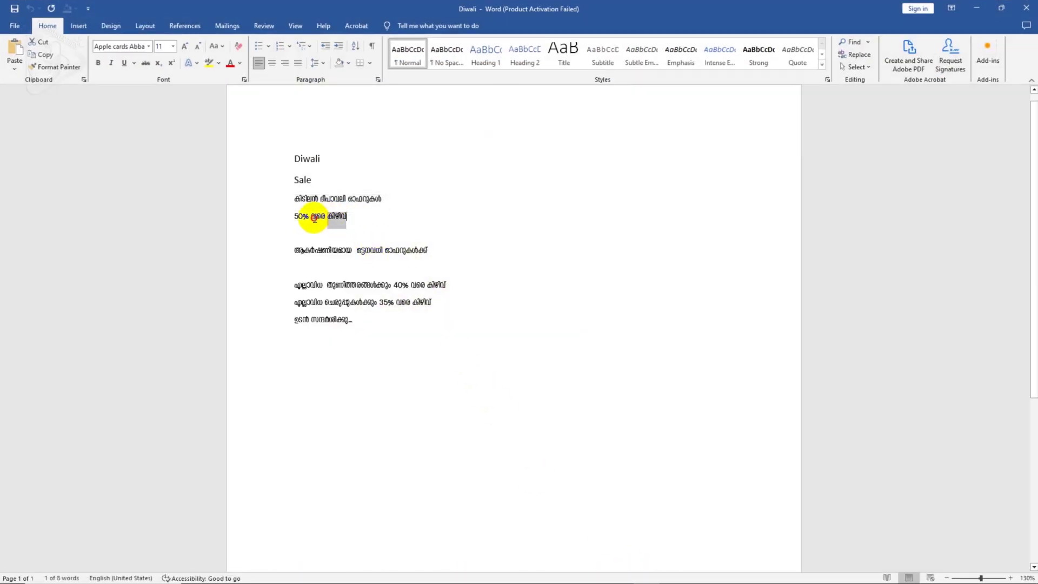
pyautogui.click(287, 218)
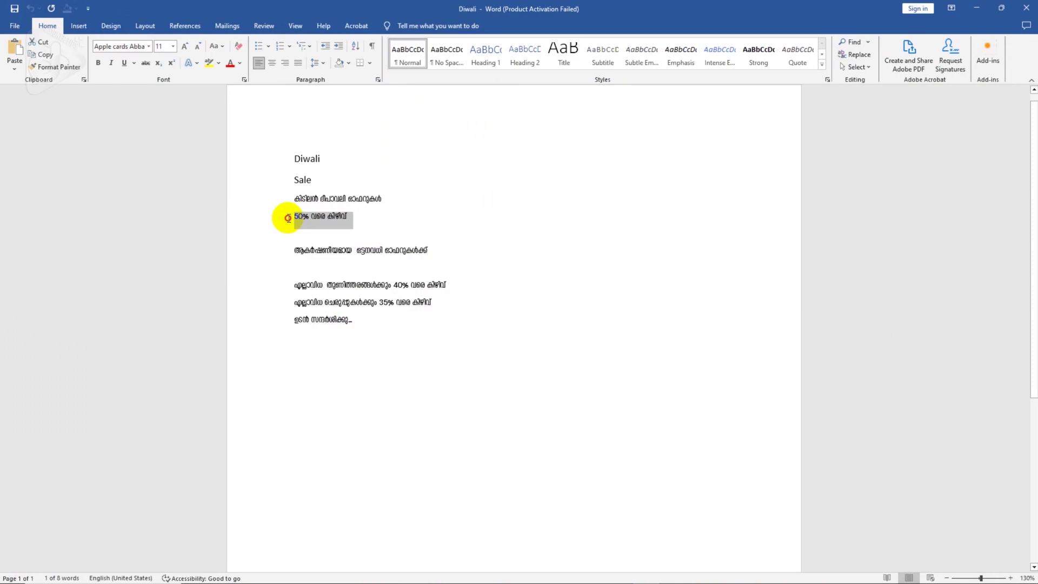
pyautogui.click(977, 8)
pyautogui.press('t')
pyautogui.click(374, 378)
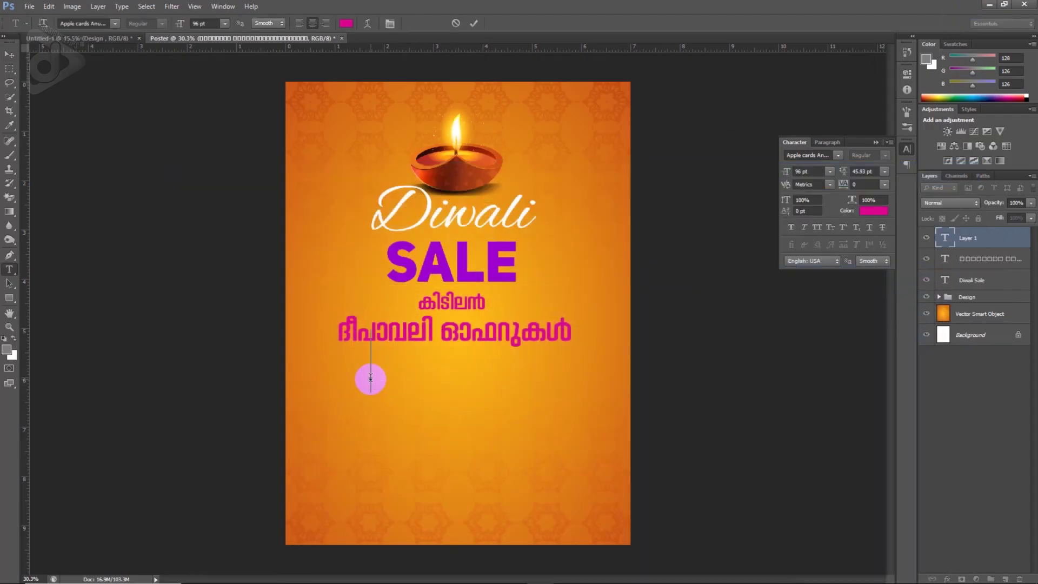
# Paste the 50% discount line and set it in the Apple cards Adhil 2 font
pyautogui.hotkey('ctrl', 'v')
pyautogui.hotkey('ctrl', 'a')
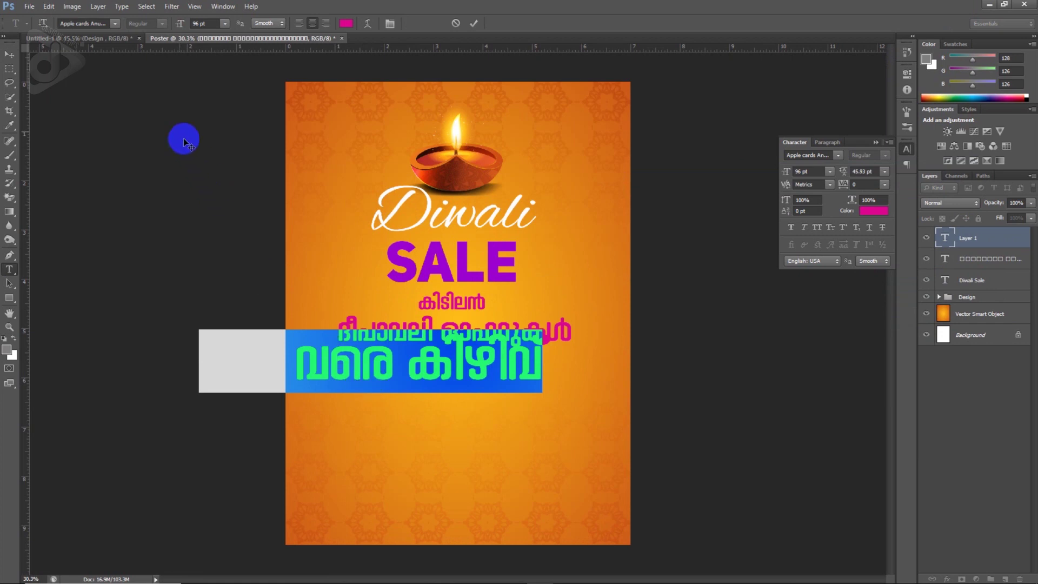
pyautogui.click(115, 23)
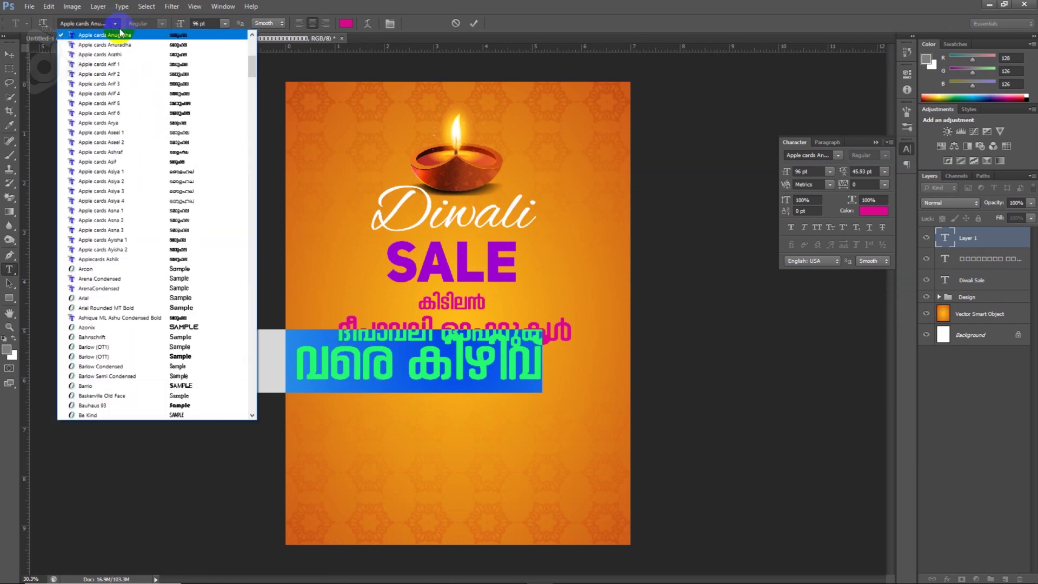
pyautogui.scroll(2, 130, 119)
pyautogui.scroll(1, 127, 113)
pyautogui.scroll(2, 124, 109)
pyautogui.scroll(2, 123, 109)
pyautogui.scroll(2, 126, 114)
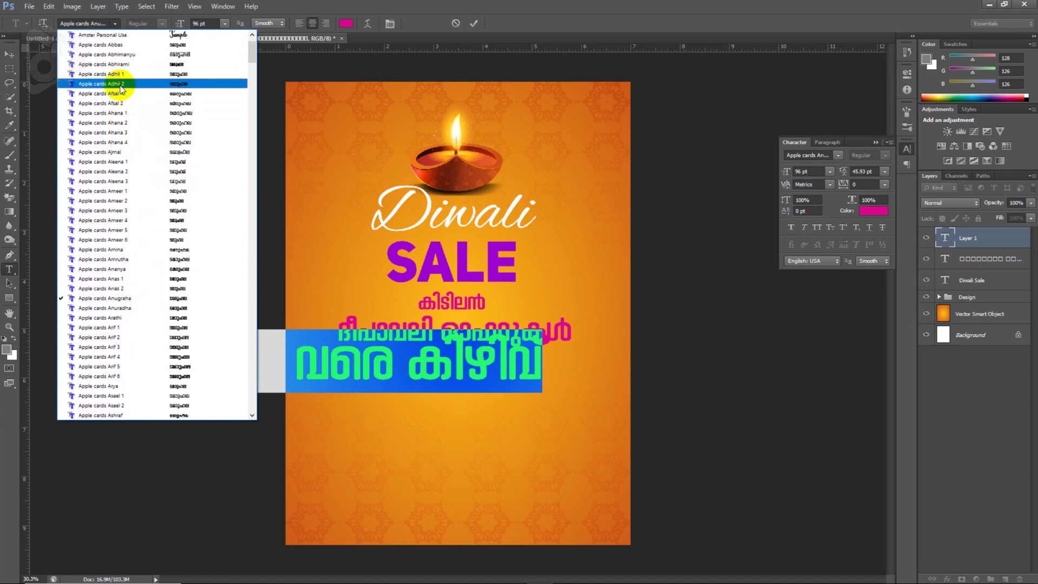
pyautogui.click(120, 80)
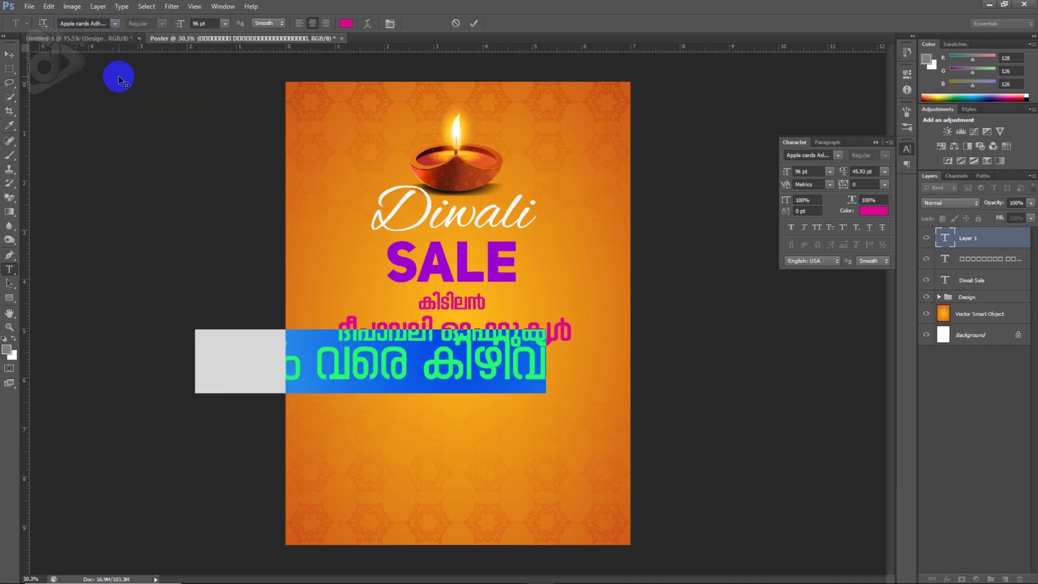
pyautogui.click(346, 23)
# Make the discount line white and move it below the Malayalam offer lines
pyautogui.moveTo(850, 197); pyautogui.dragTo(741, 162)
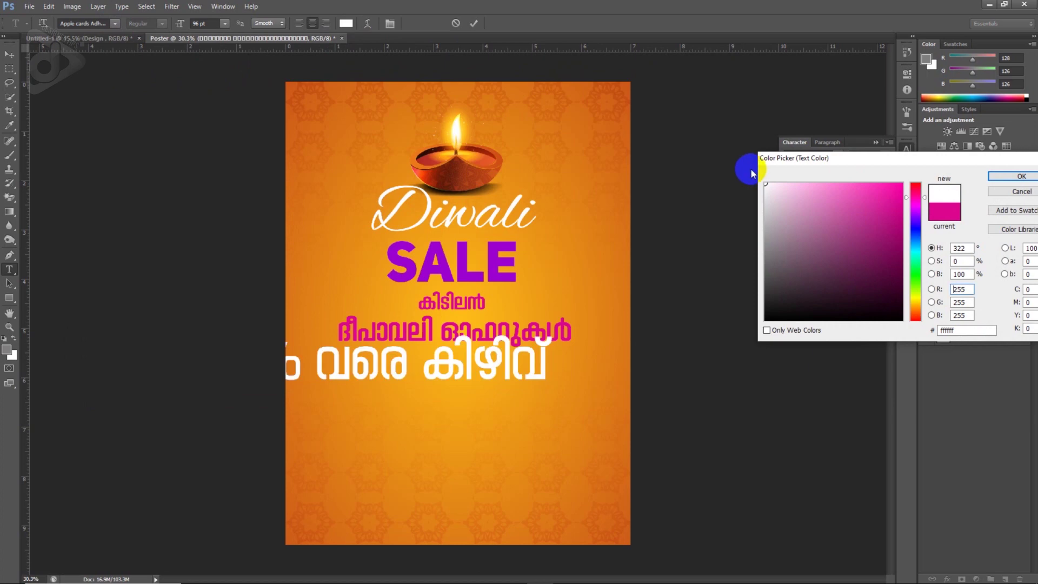
pyautogui.click(1019, 180)
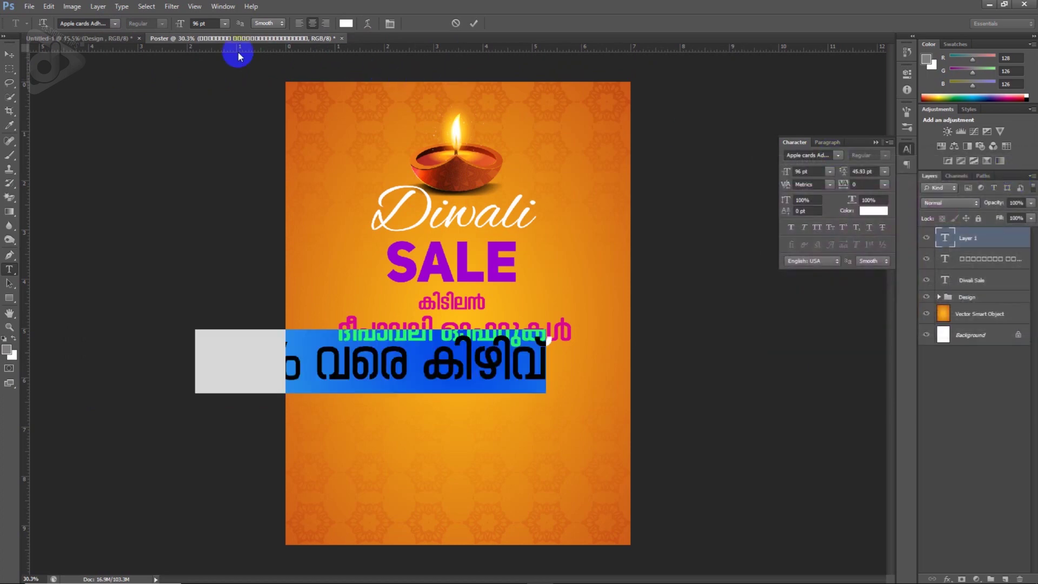
pyautogui.click(11, 56)
pyautogui.moveTo(416, 357); pyautogui.dragTo(511, 374)
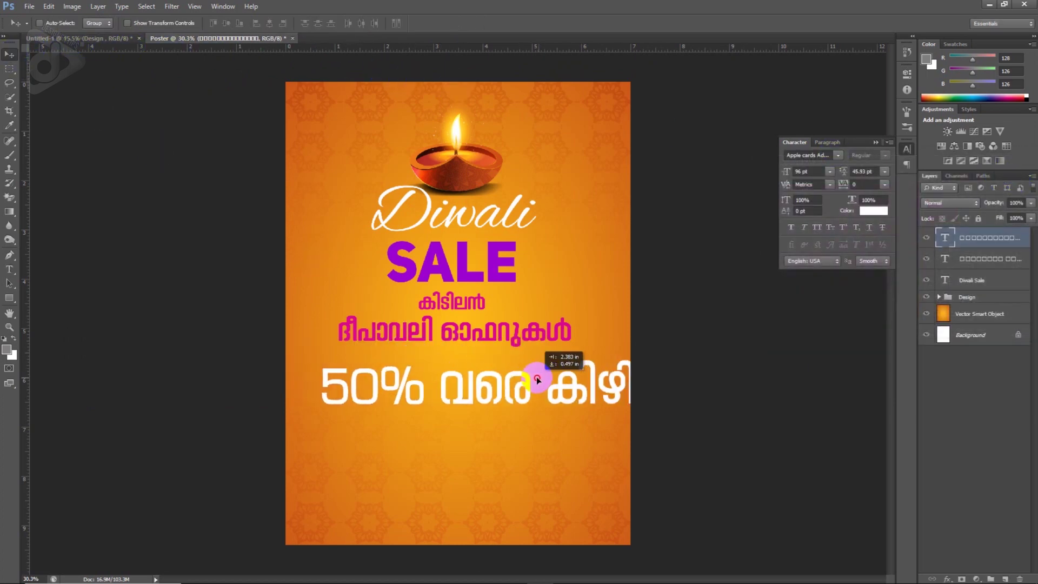
# Resize the discount line to 36 pt and select just the 50% part
pyautogui.press('t')
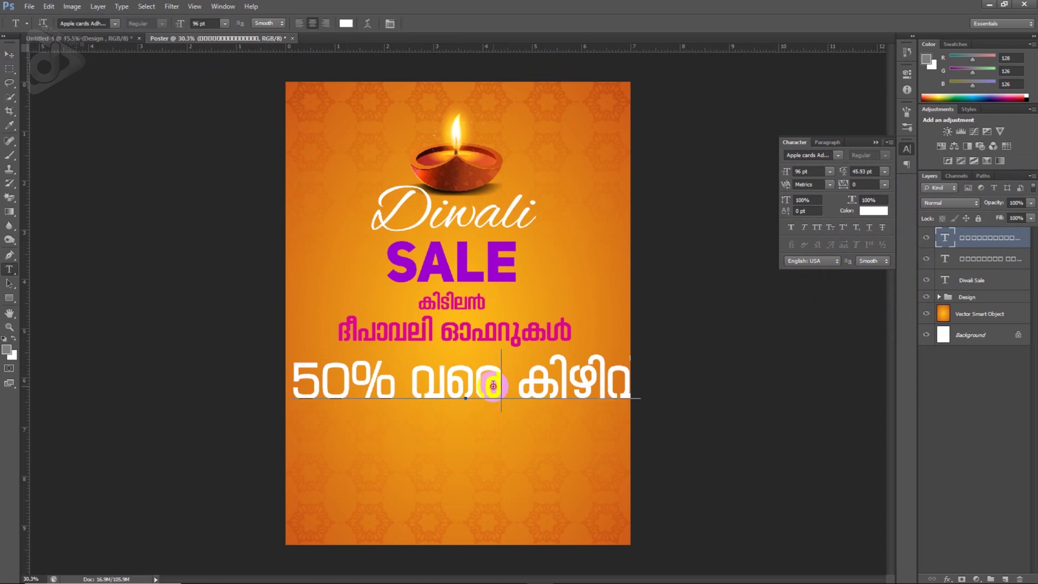
pyautogui.click(481, 379)
pyautogui.hotkey('ctrl', 'a')
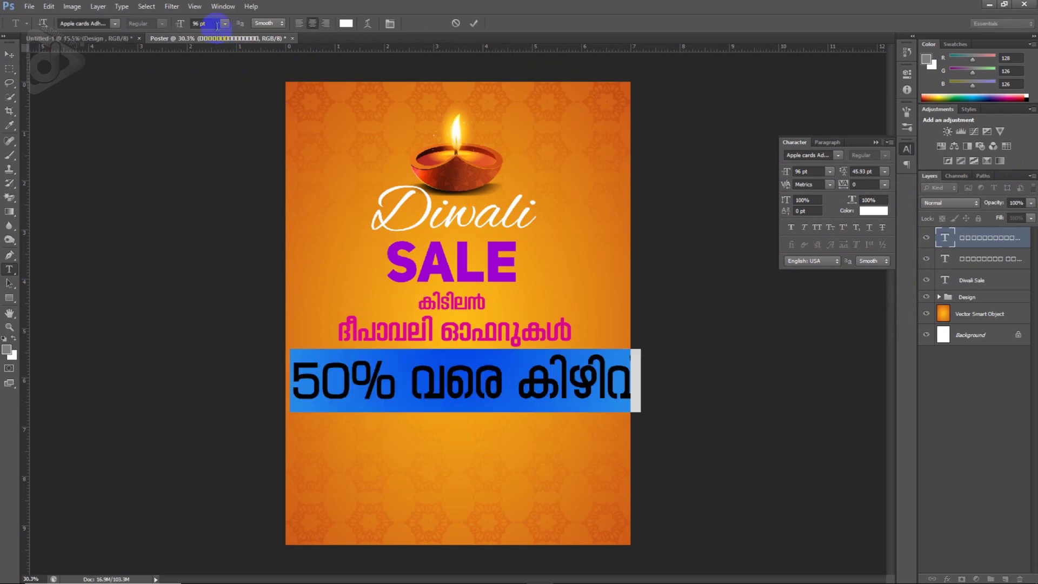
pyautogui.write('36')
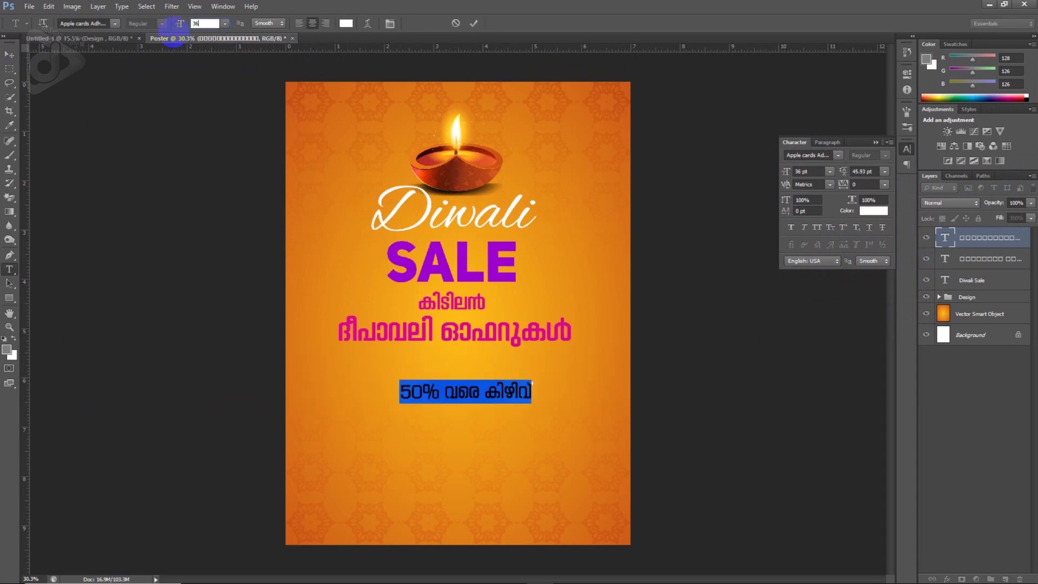
pyautogui.click(439, 383)
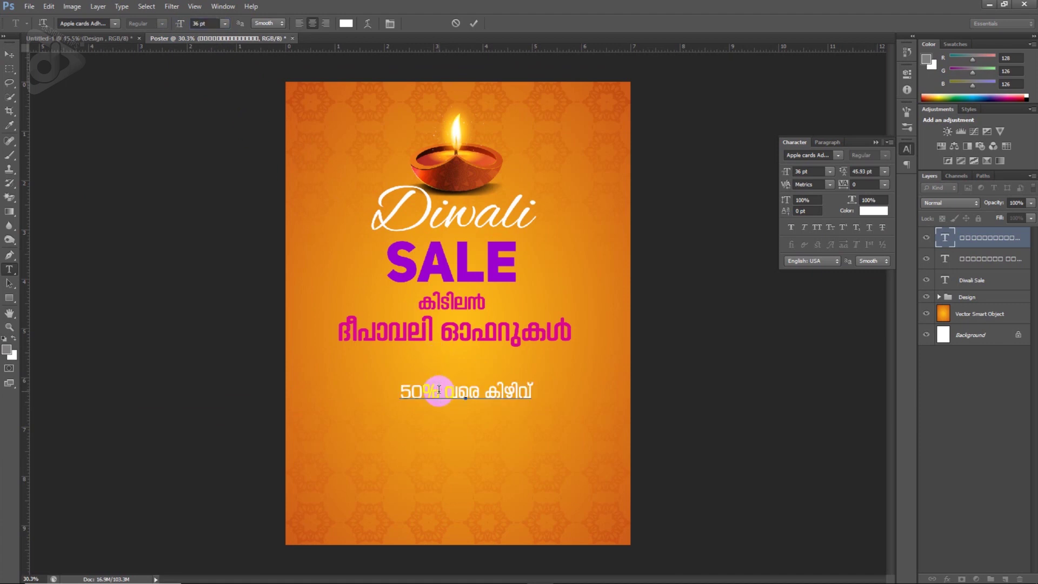
pyautogui.moveTo(439, 390); pyautogui.dragTo(401, 394)
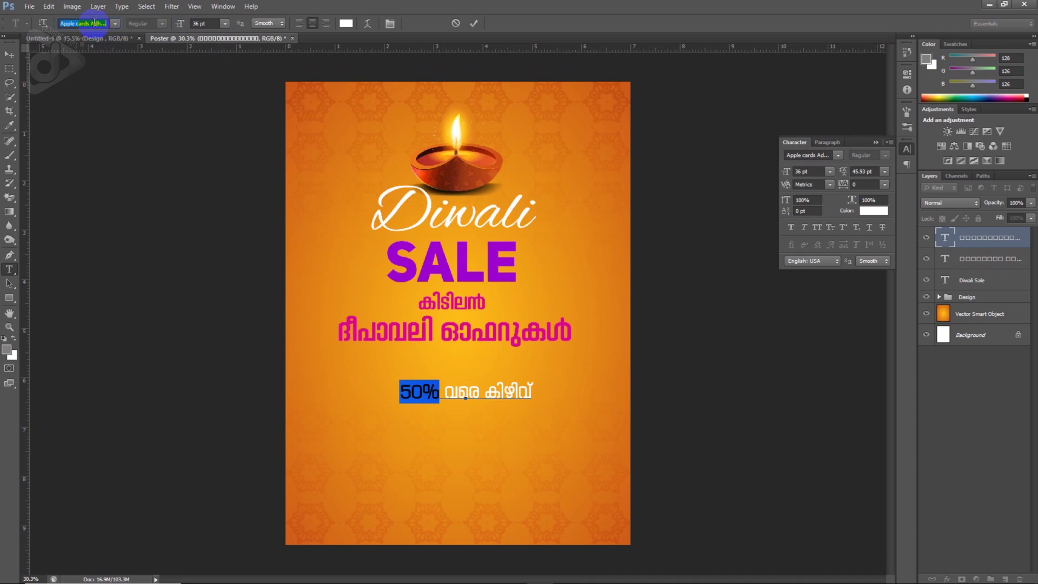
# Make the 50% Uni Sans Heavy at 28 pt and nudge the discount line up under the offer lines
pyautogui.press('Return')
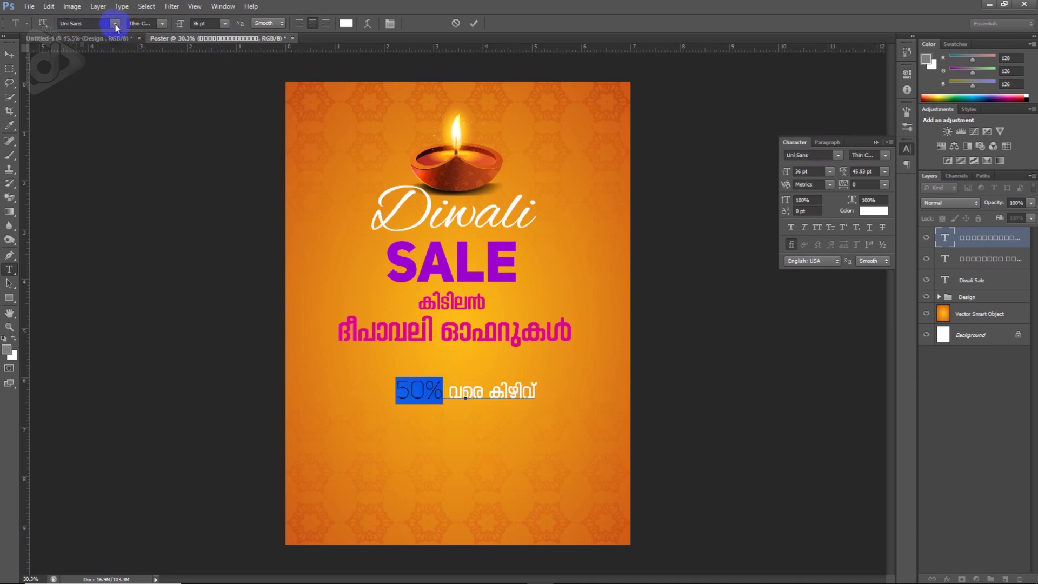
pyautogui.click(161, 25)
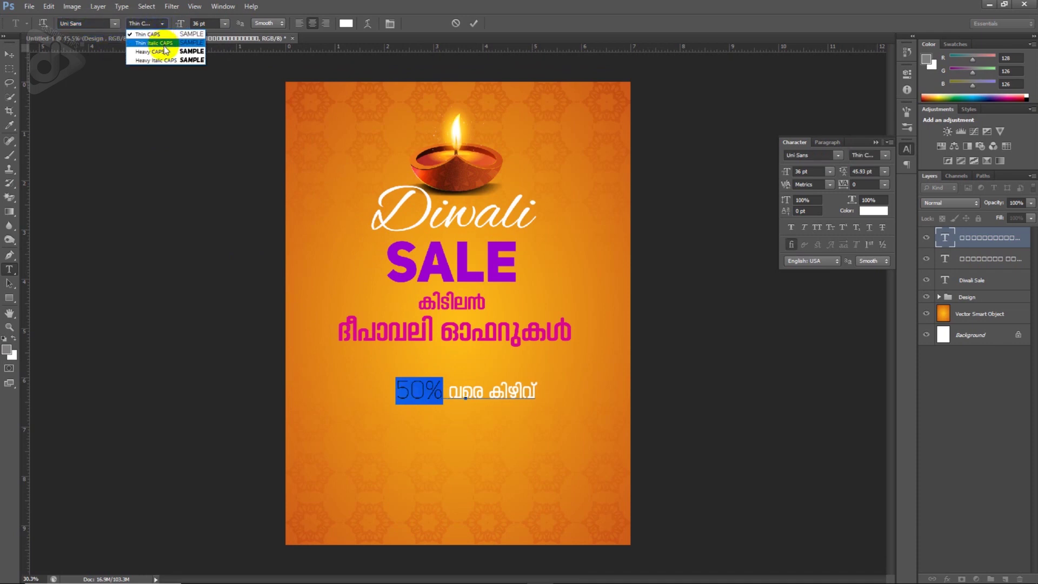
pyautogui.click(164, 54)
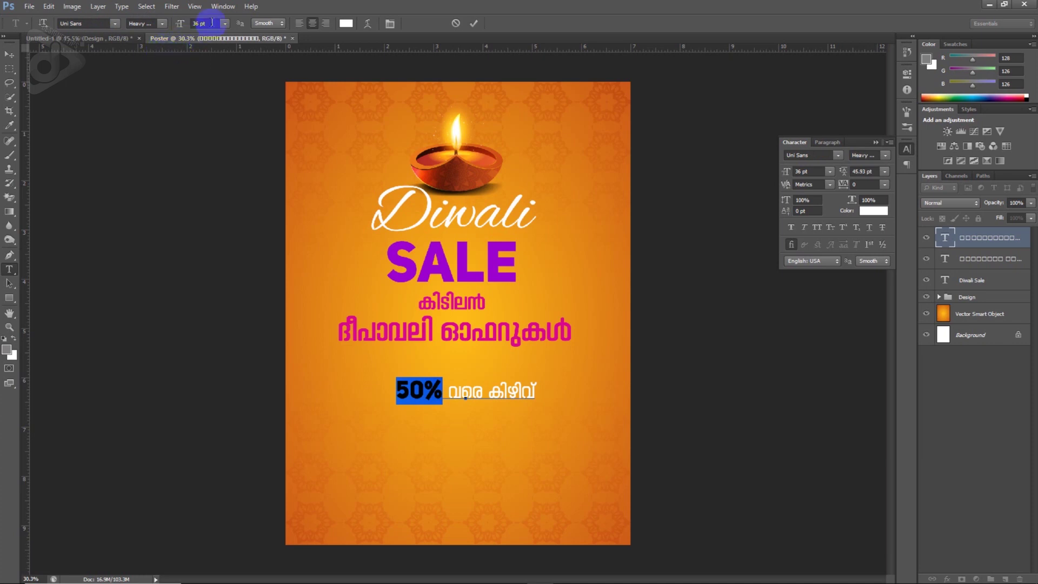
pyautogui.write('28.7')
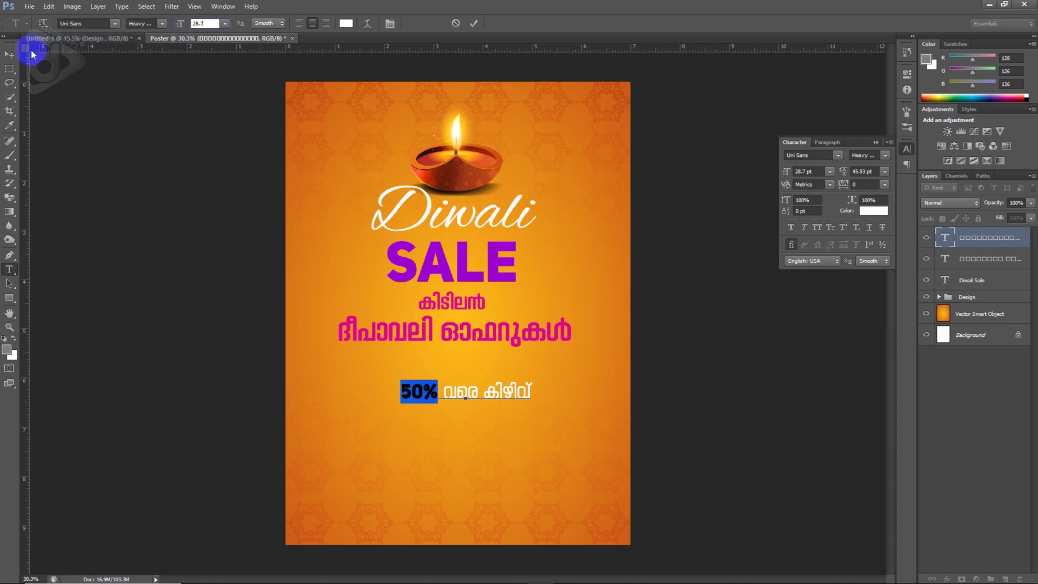
pyautogui.click(10, 54)
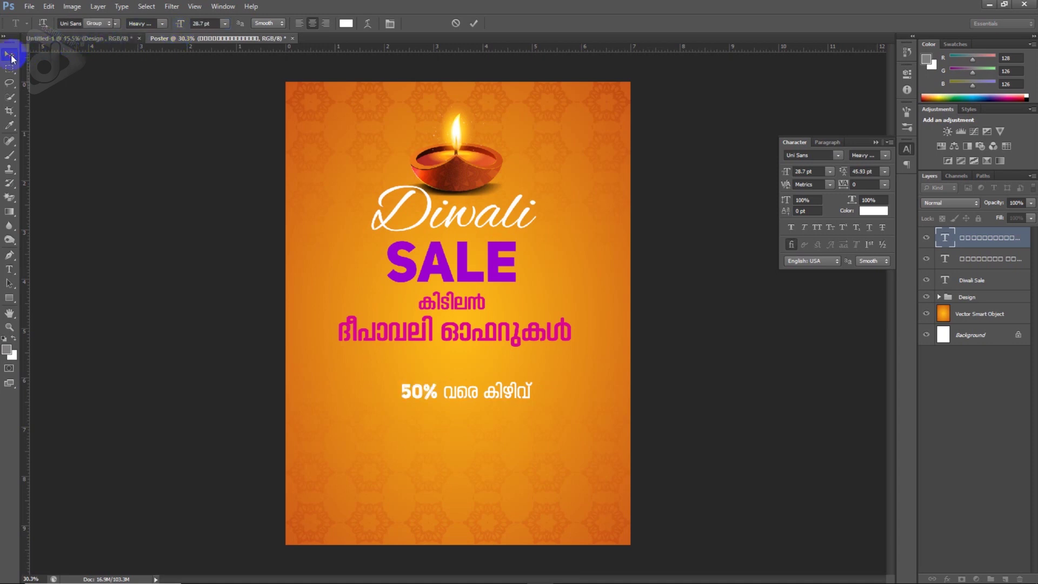
pyautogui.moveTo(478, 398); pyautogui.dragTo(477, 377)
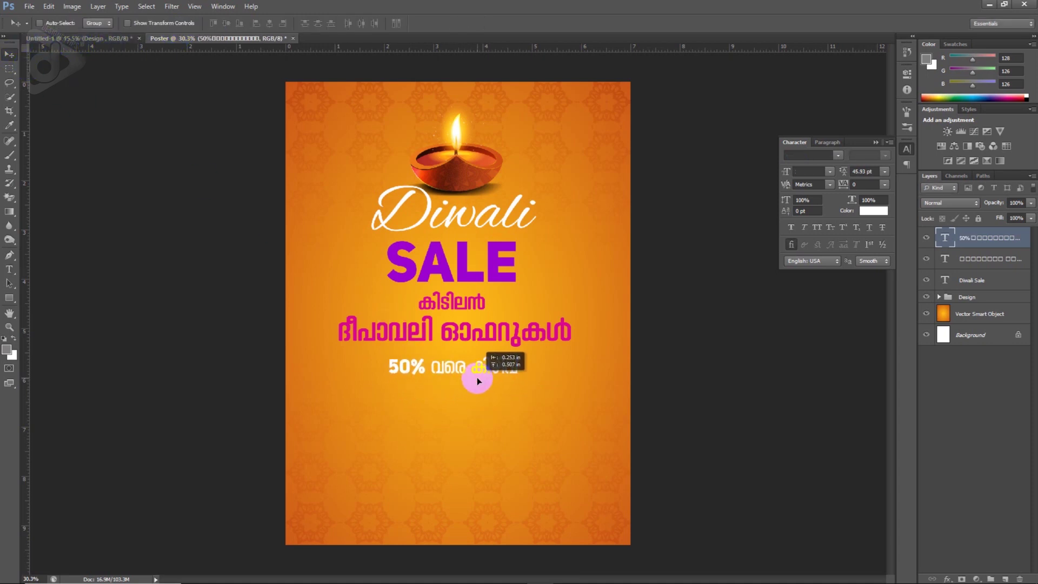
# Zoom in and draw a grey 280 by 167 px rectangle over the 50% text
pyautogui.scroll(1, 507, 406)
pyautogui.scroll(1, 508, 407)
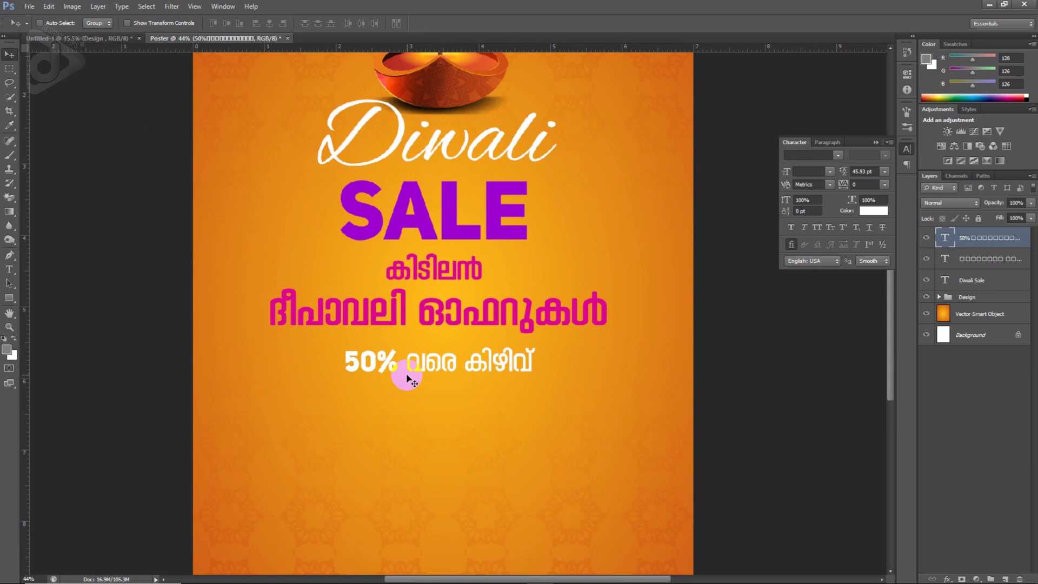
pyautogui.click(9, 298)
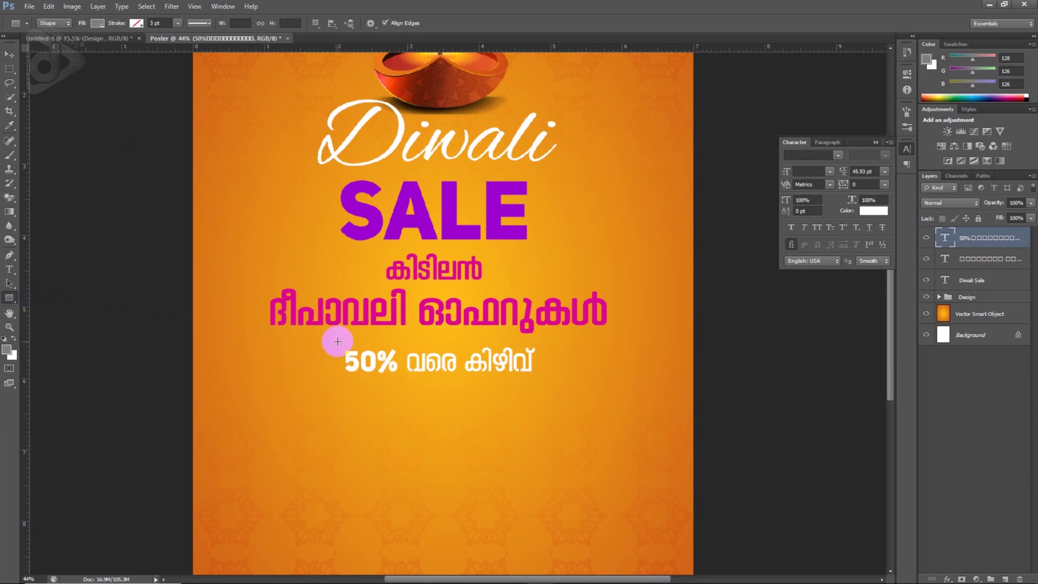
pyautogui.moveTo(336, 341); pyautogui.dragTo(403, 381)
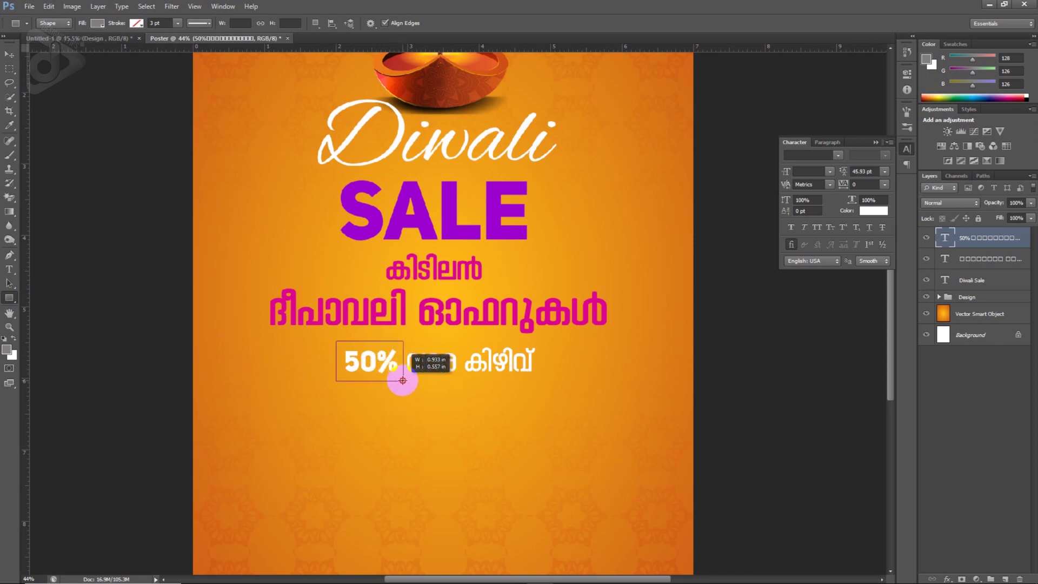
pyautogui.moveTo(402, 380); pyautogui.dragTo(402, 379)
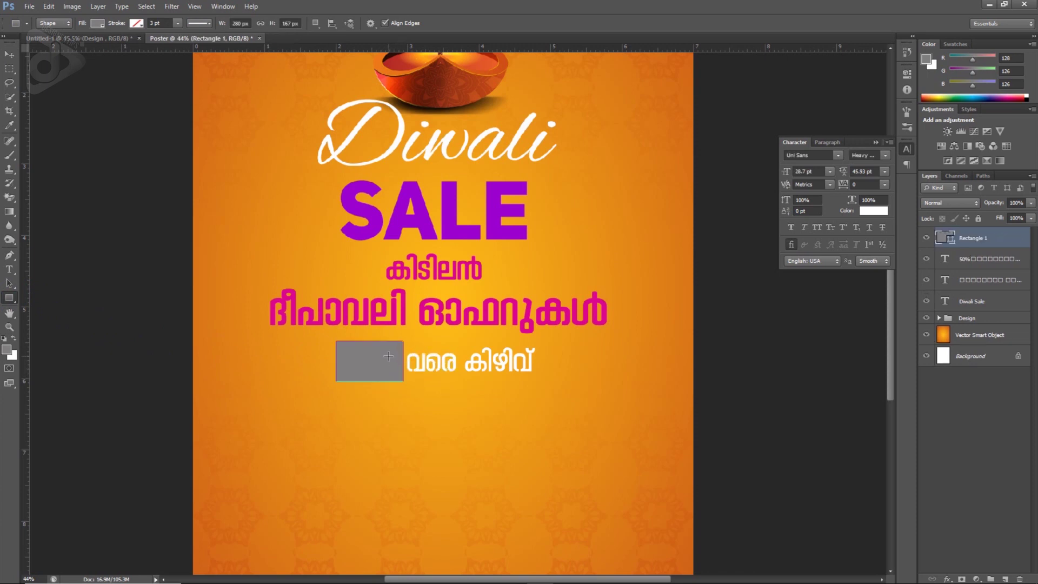
# Fill the rectangle with a darker red and move it behind the white 50% text
pyautogui.doubleClick(946, 241)
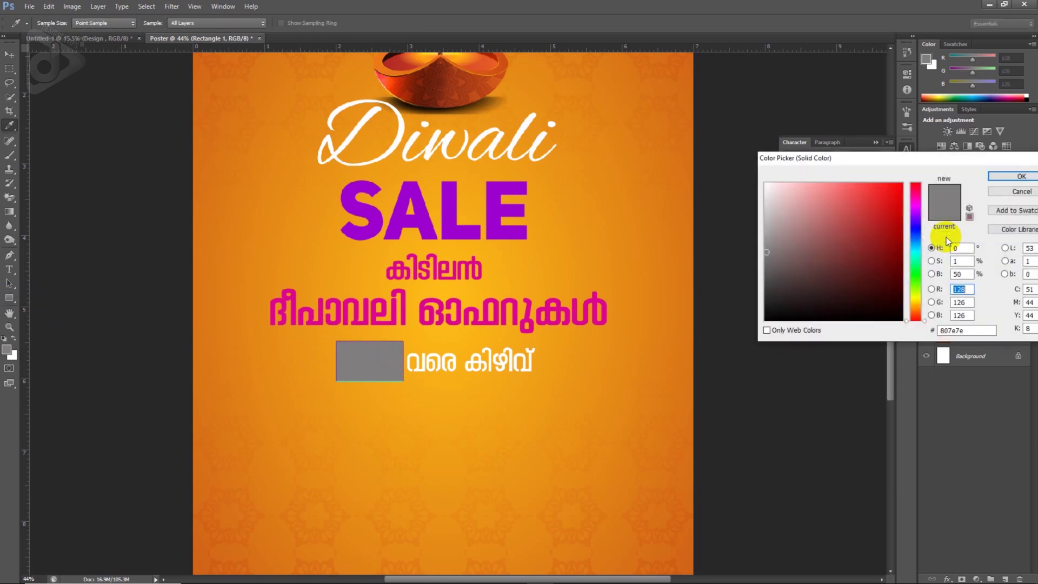
pyautogui.moveTo(899, 197); pyautogui.dragTo(918, 171)
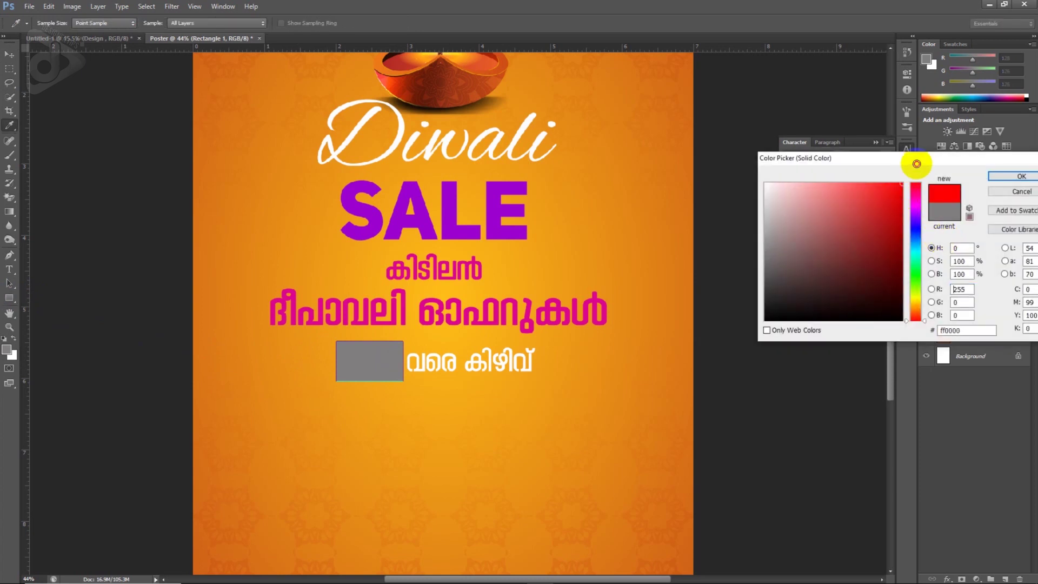
pyautogui.click(1004, 179)
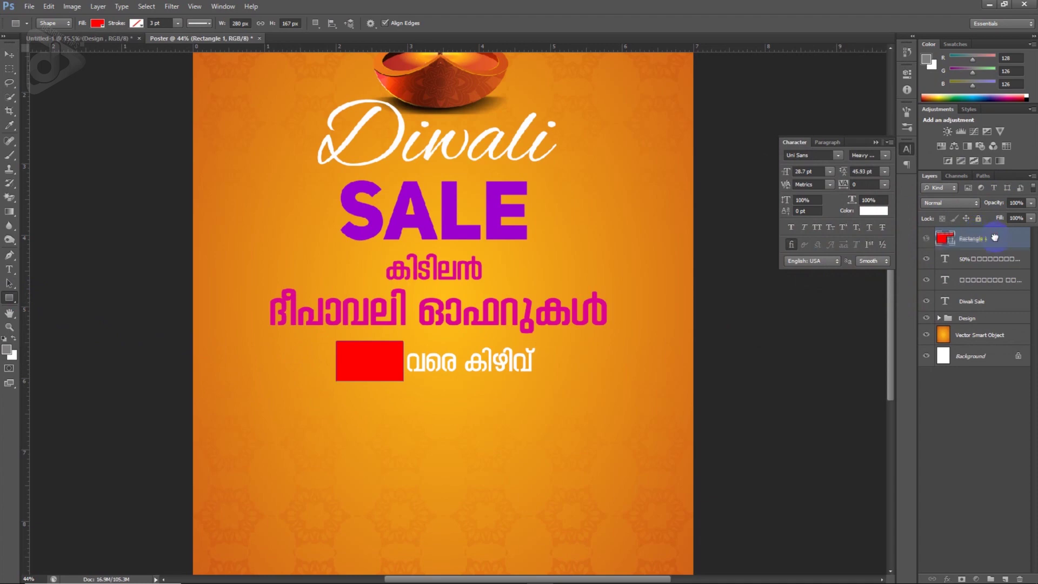
pyautogui.moveTo(995, 238); pyautogui.dragTo(993, 269)
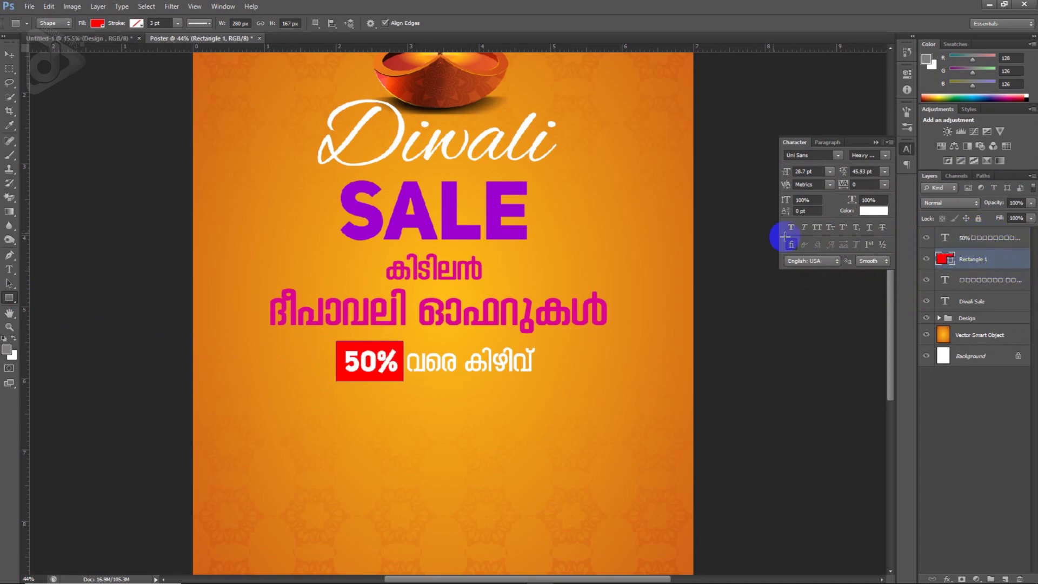
pyautogui.click(10, 54)
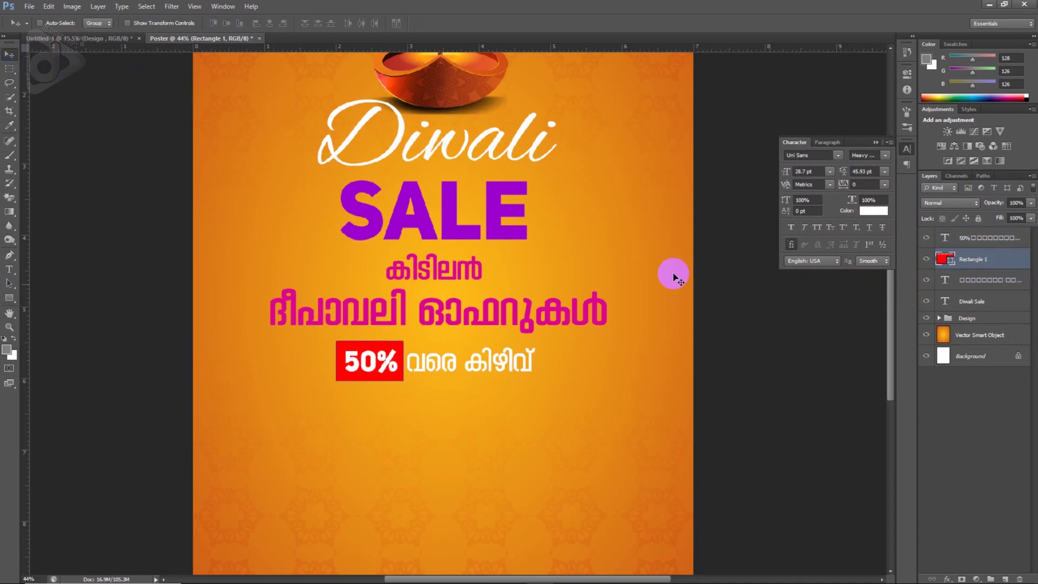
pyautogui.doubleClick(941, 260)
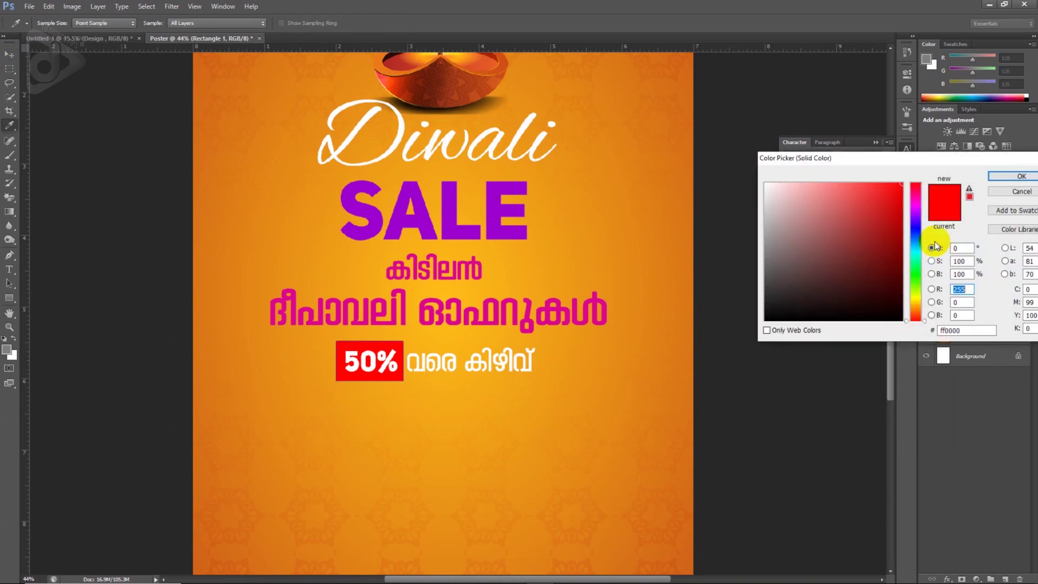
pyautogui.click(901, 199)
pyautogui.moveTo(901, 199); pyautogui.dragTo(912, 223)
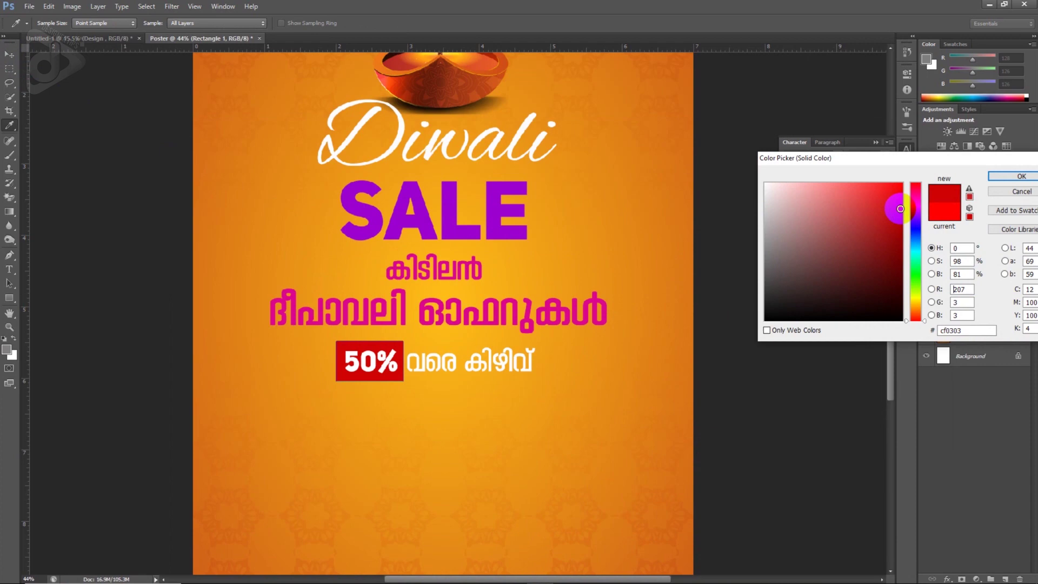
pyautogui.click(1021, 176)
# Fit the poster in view, select the Malayalam layer, and copy the attractive-offers tagline from the Word notes
pyautogui.press('v')
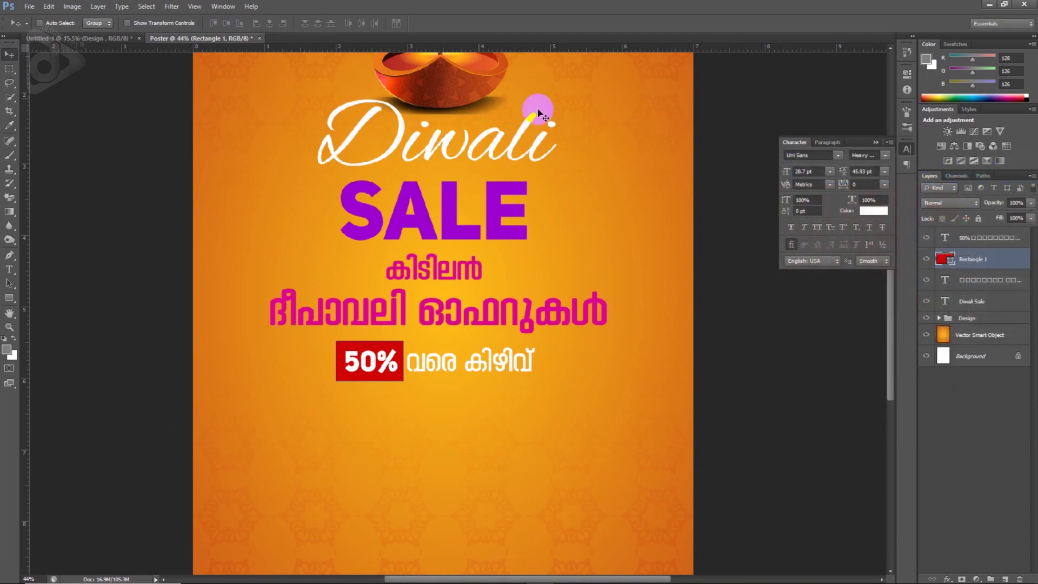
pyautogui.hotkey('ctrl', '0')
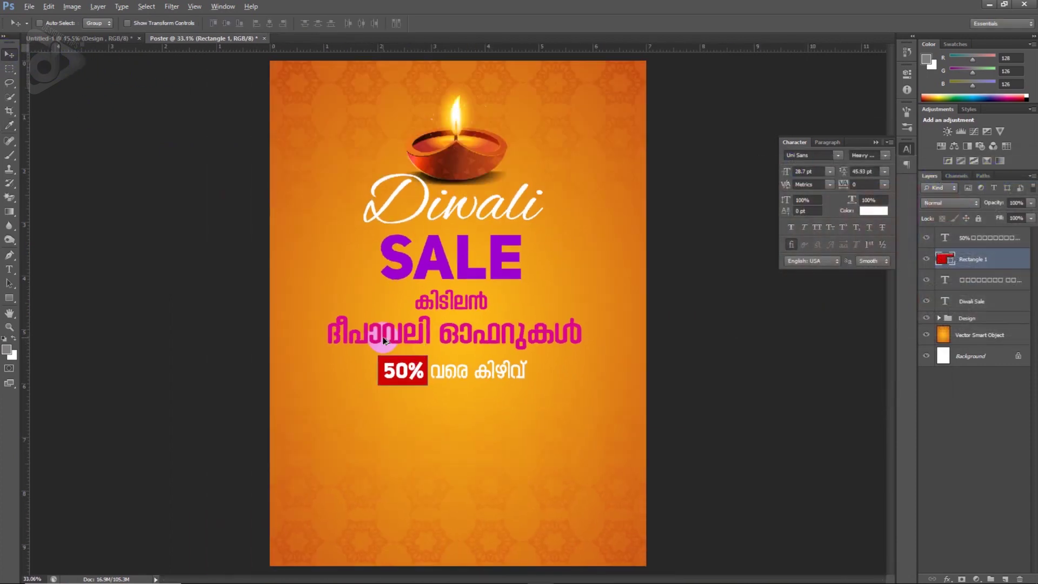
pyautogui.keyDown('ctrl'); pyautogui.click(973, 280); pyautogui.keyUp('ctrl')
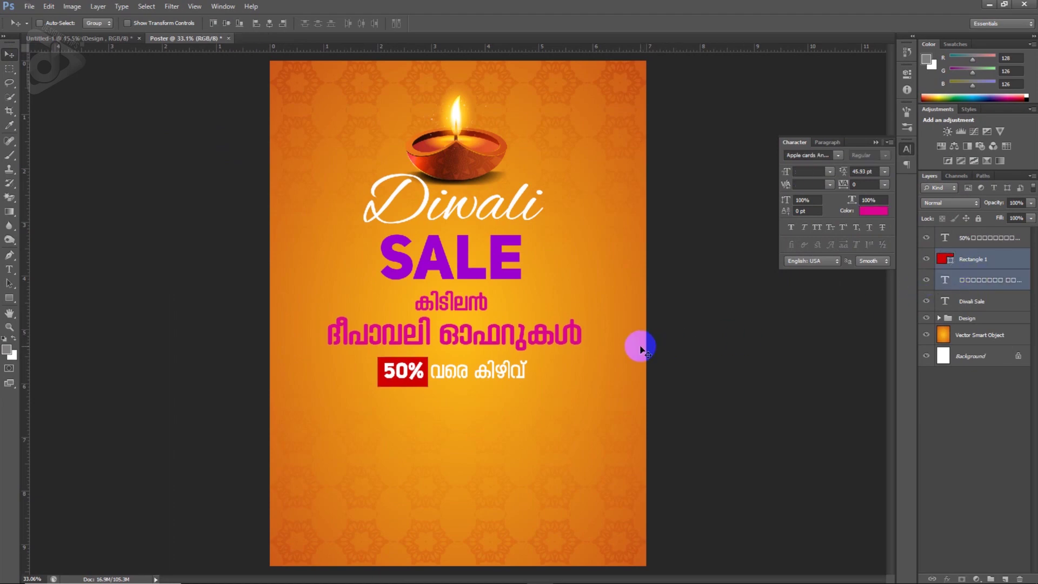
pyautogui.scroll(-1, 444, 388)
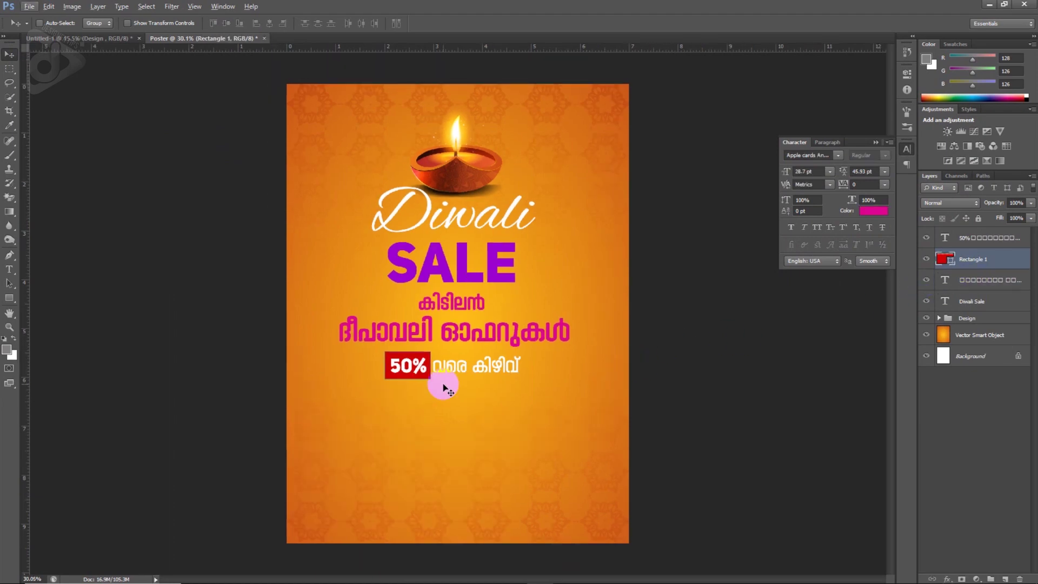
pyautogui.click(646, 573)
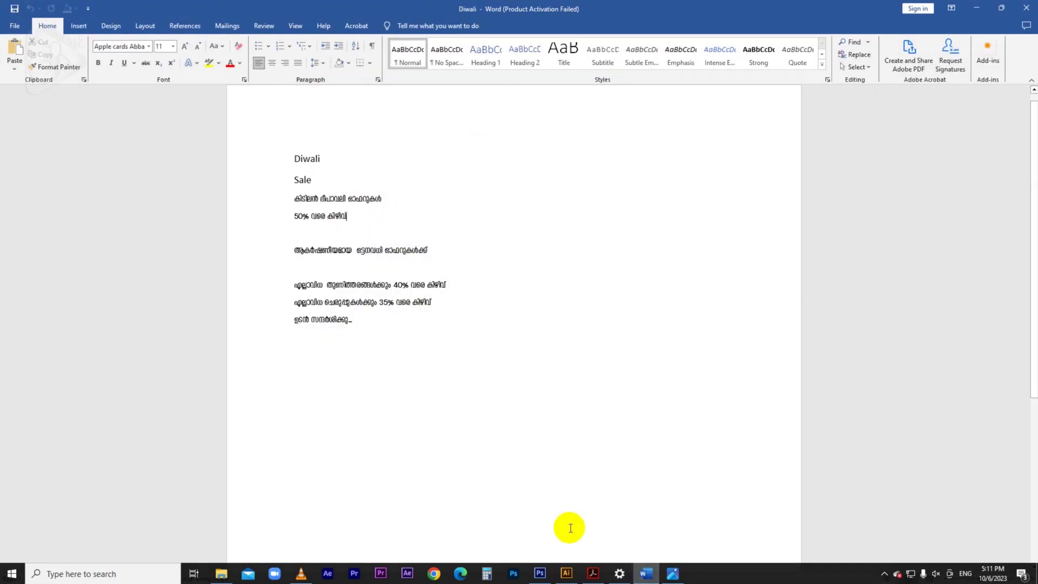
pyautogui.moveTo(428, 250); pyautogui.dragTo(295, 250)
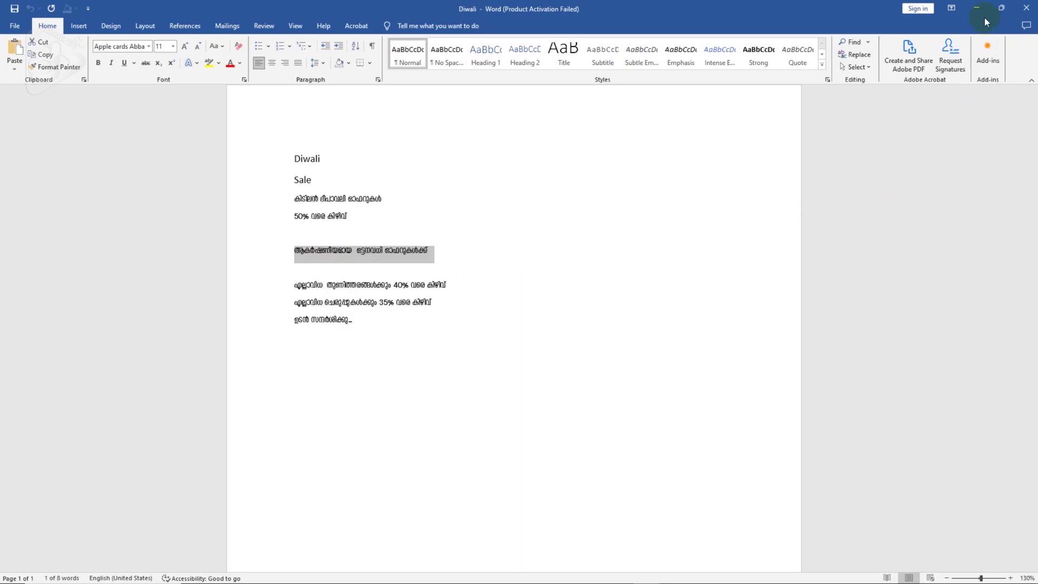
pyautogui.click(978, 9)
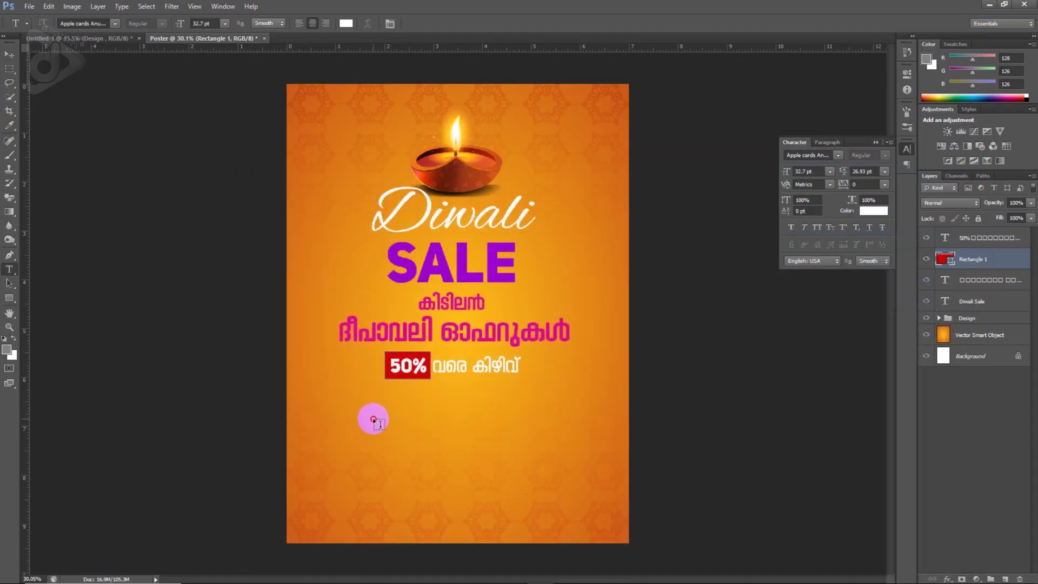
# Paste the Malayalam tagline below the 50% line, break it into three lines, and select all of it
pyautogui.click(373, 420)
pyautogui.hotkey('ctrl', 'v')
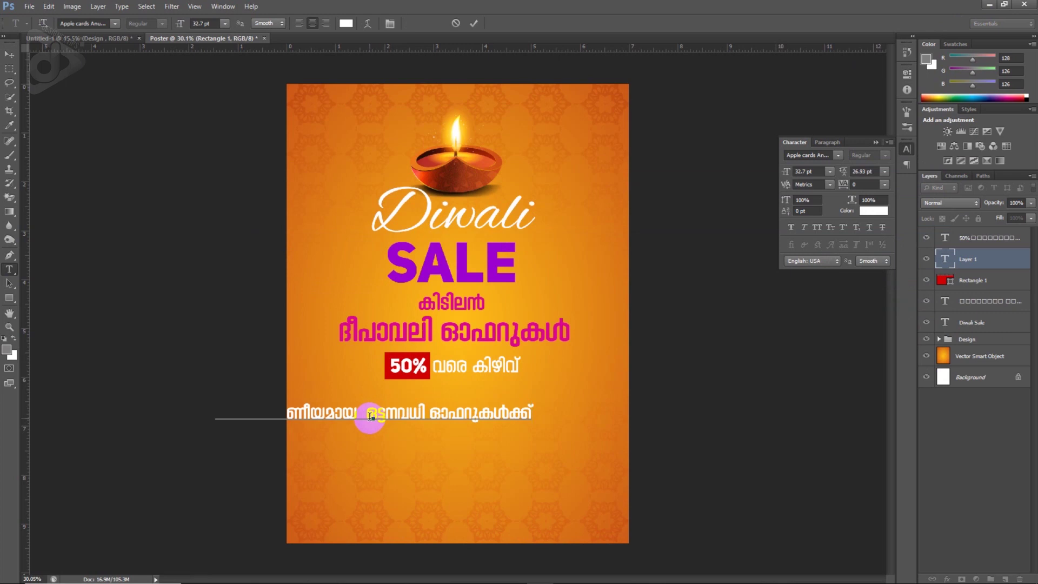
pyautogui.click(369, 417)
pyautogui.press('Return')
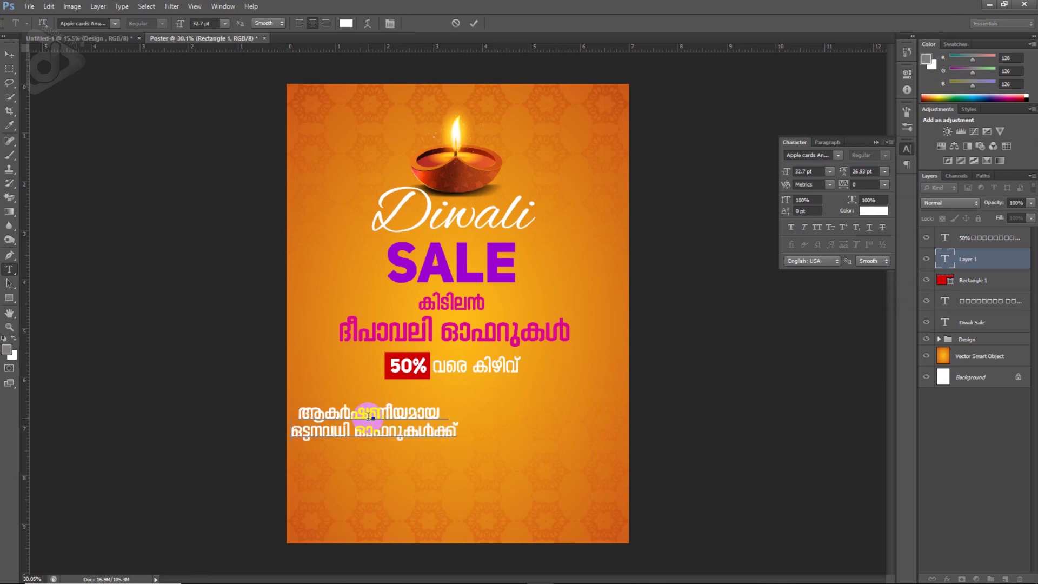
pyautogui.press('Return')
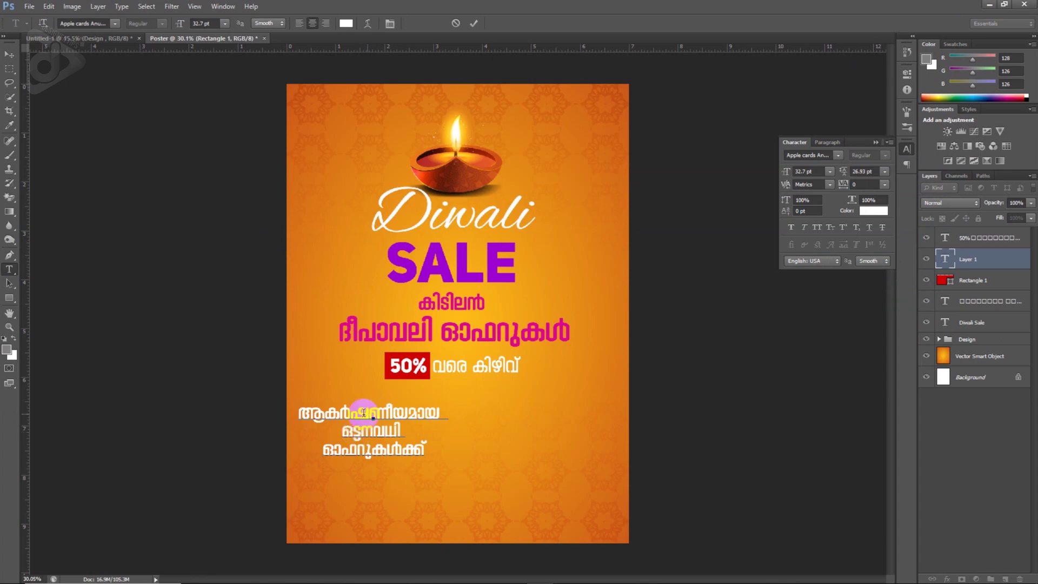
pyautogui.hotkey('ctrl', 'a')
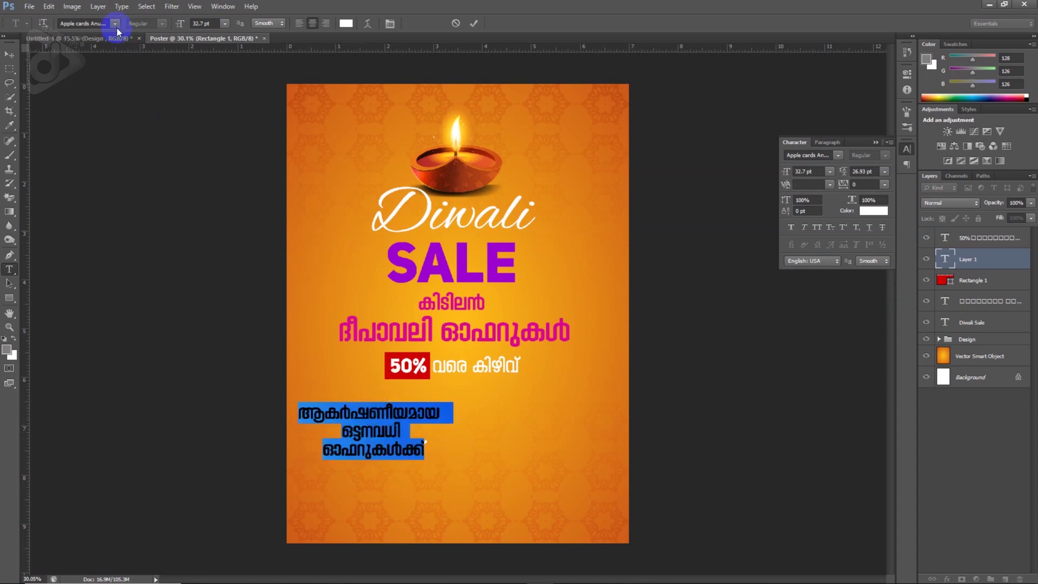
# Change the tagline to a different Malayalam font at 21.8 pt
pyautogui.click(115, 24)
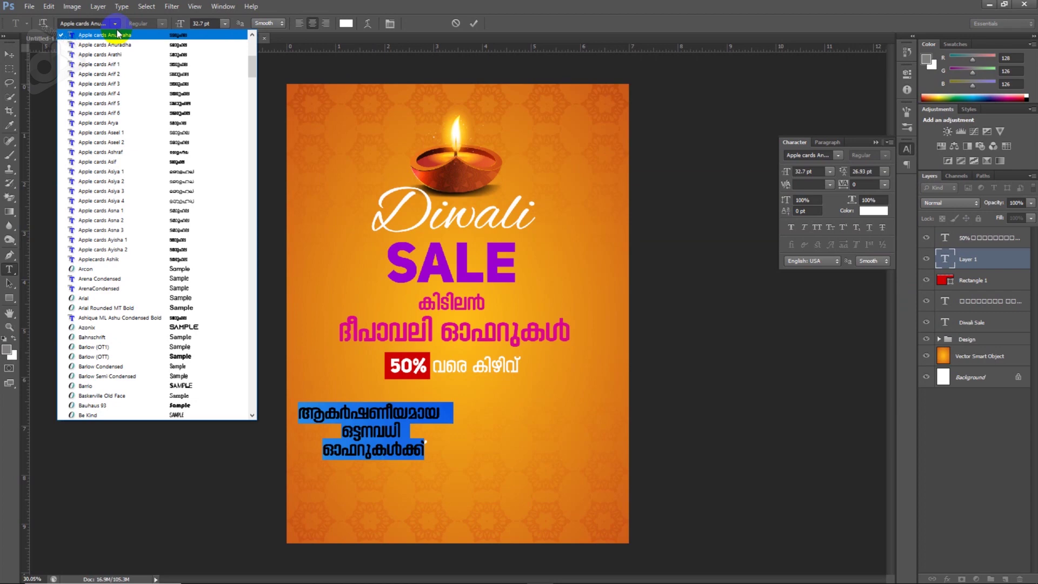
pyautogui.scroll(3, 119, 48)
pyautogui.scroll(3, 122, 91)
pyautogui.scroll(2, 122, 92)
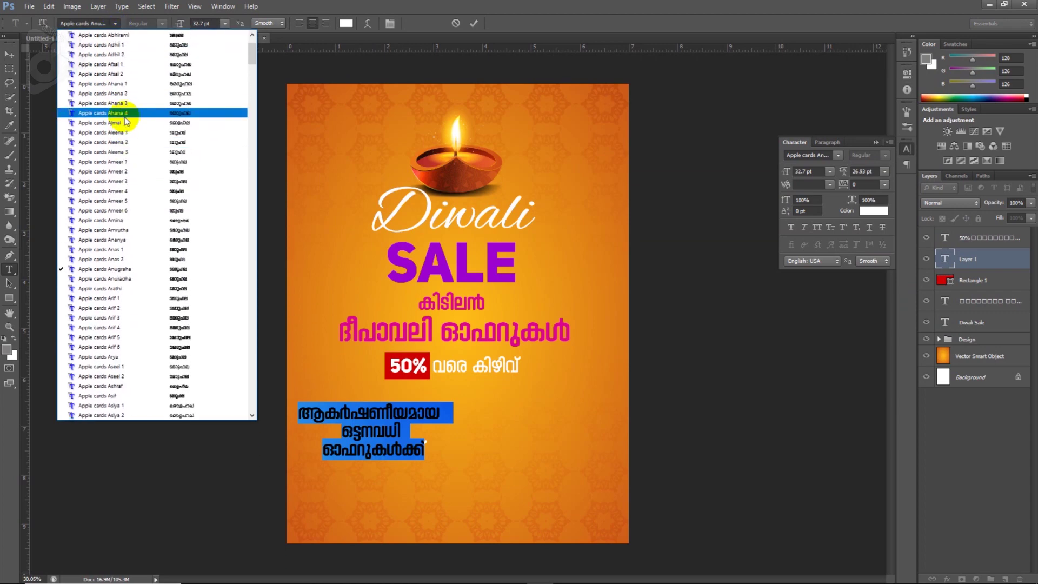
pyautogui.click(127, 51)
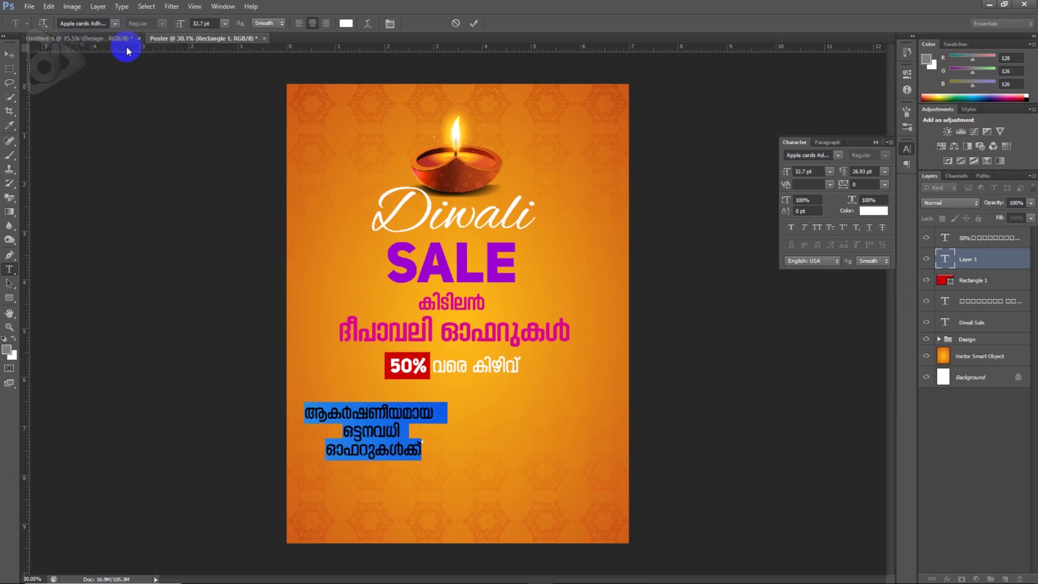
pyautogui.click(178, 27)
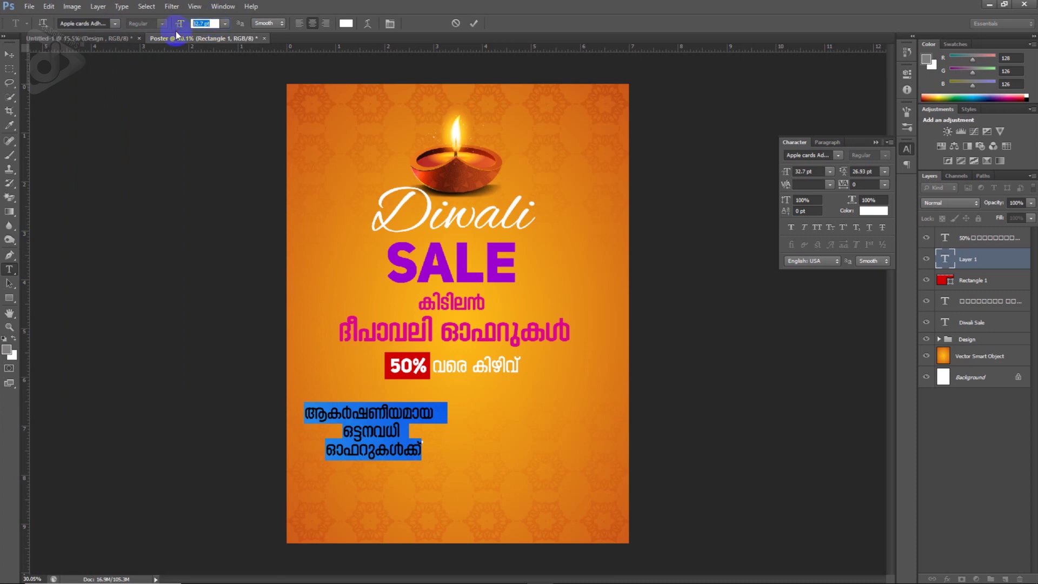
pyautogui.write('21')
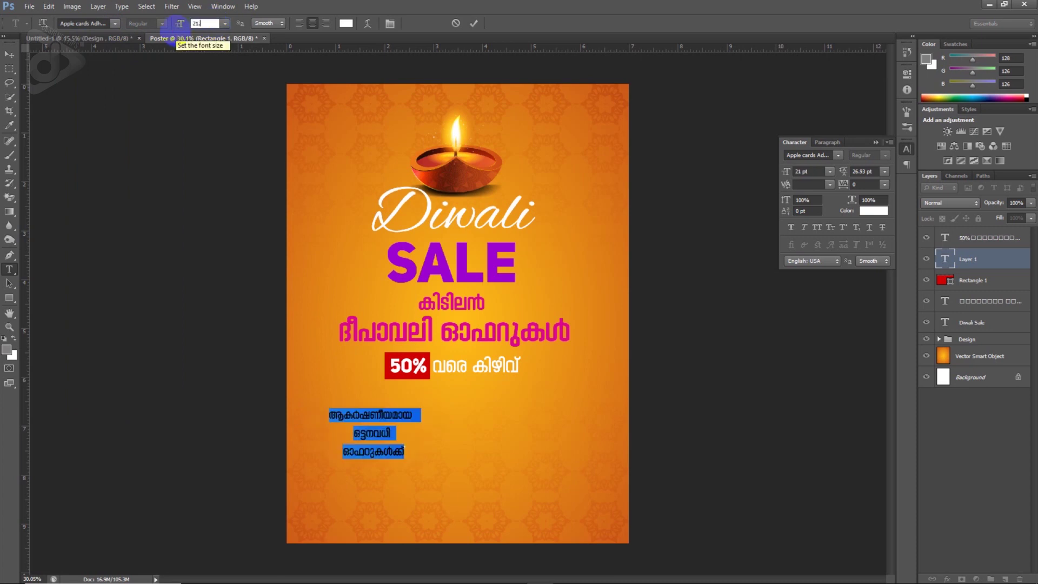
pyautogui.write('.8')
pyautogui.click(403, 451)
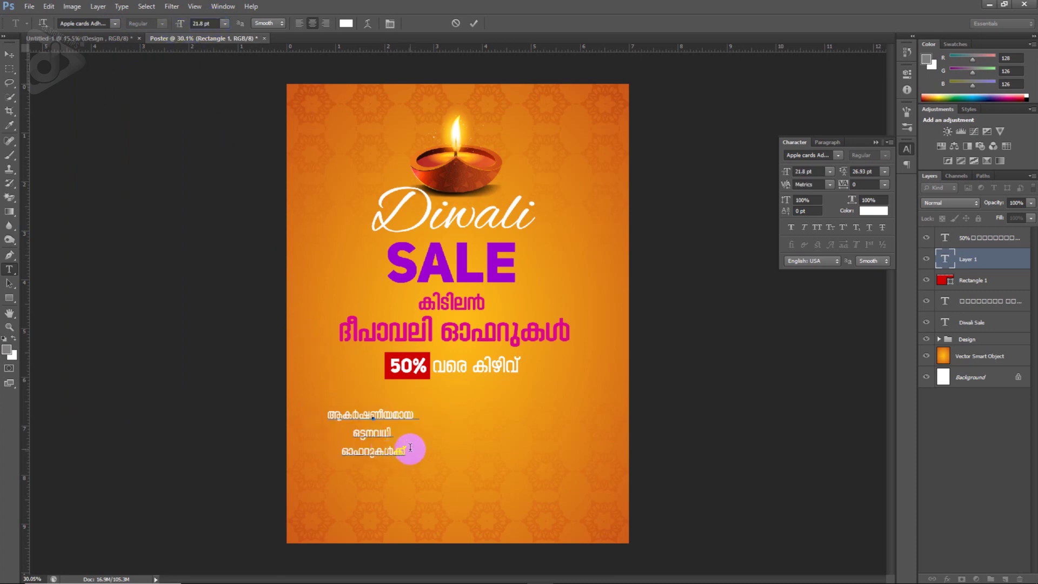
# Enlarge the last line to 32.7 pt, adjust the line spacing, and centre the tagline under 50%
pyautogui.moveTo(410, 448); pyautogui.dragTo(347, 453)
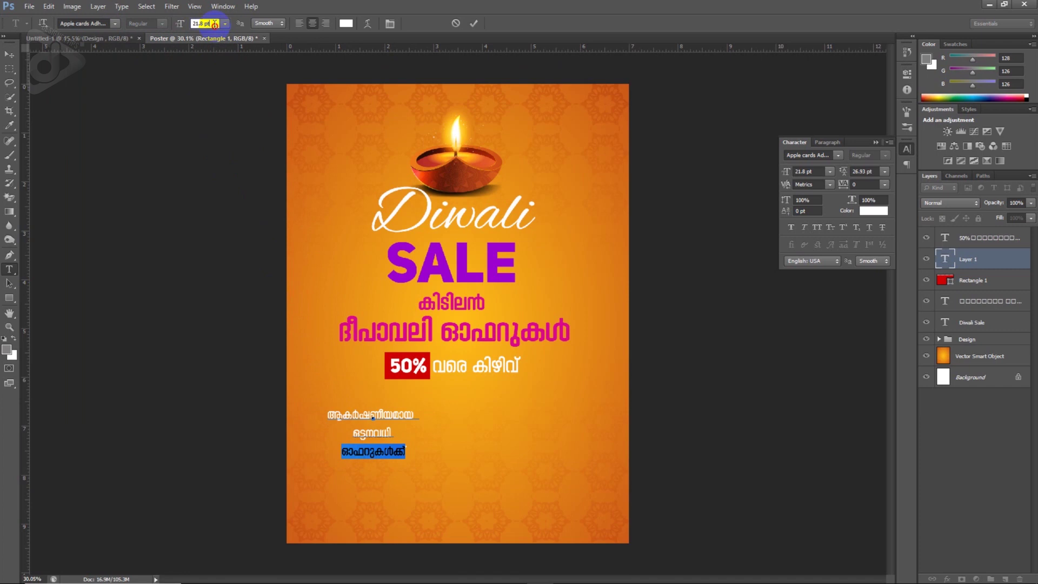
pyautogui.write('32.7')
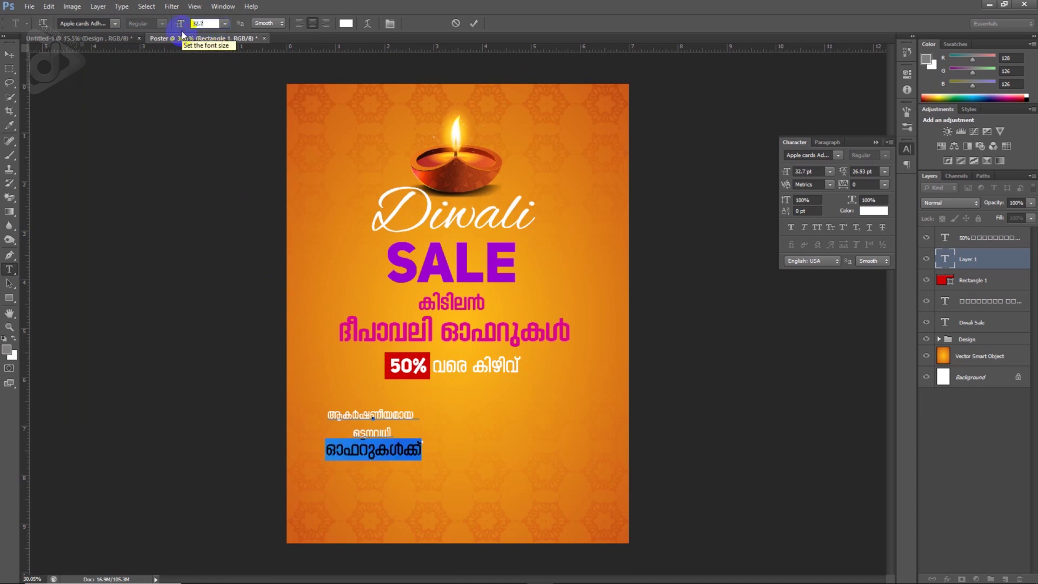
pyautogui.moveTo(360, 405); pyautogui.dragTo(377, 439)
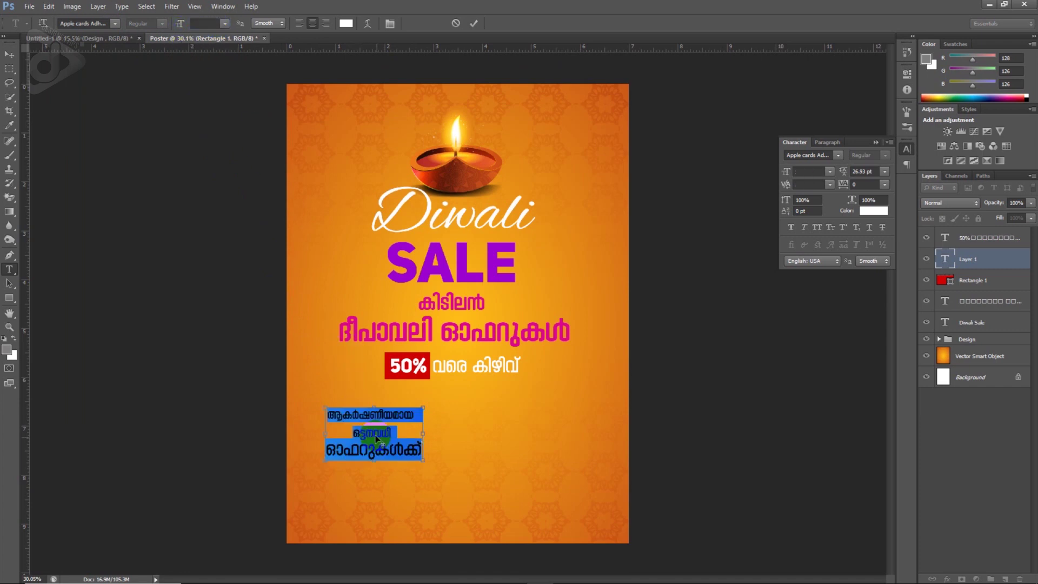
pyautogui.moveTo(847, 172); pyautogui.dragTo(841, 173)
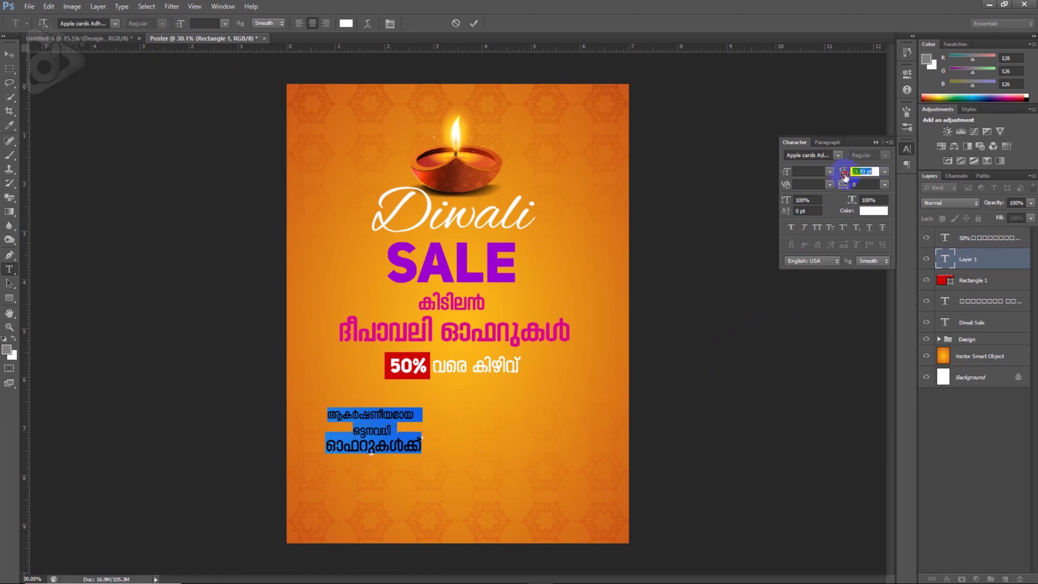
pyautogui.click(380, 451)
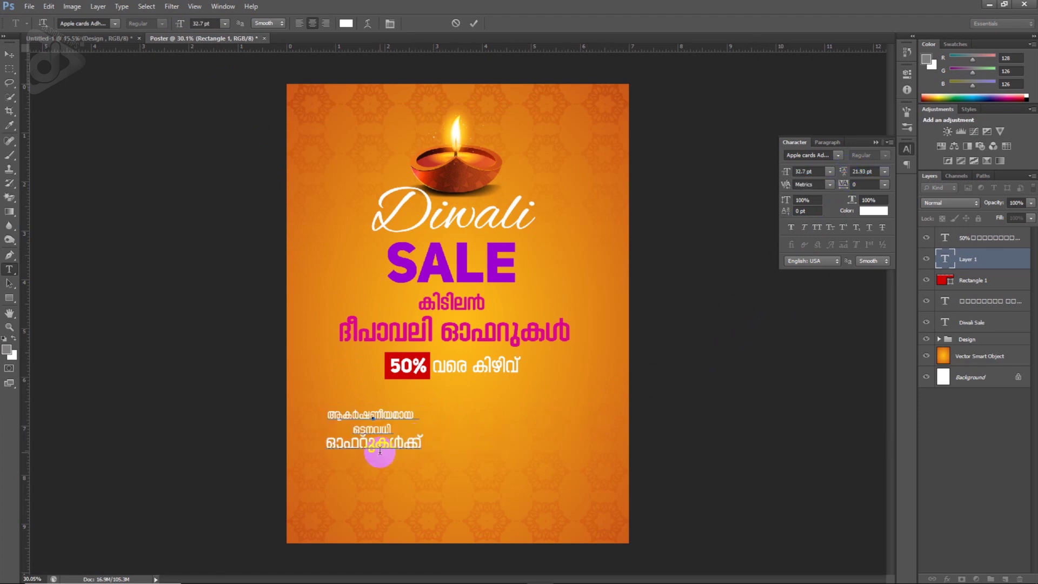
pyautogui.doubleClick(380, 452)
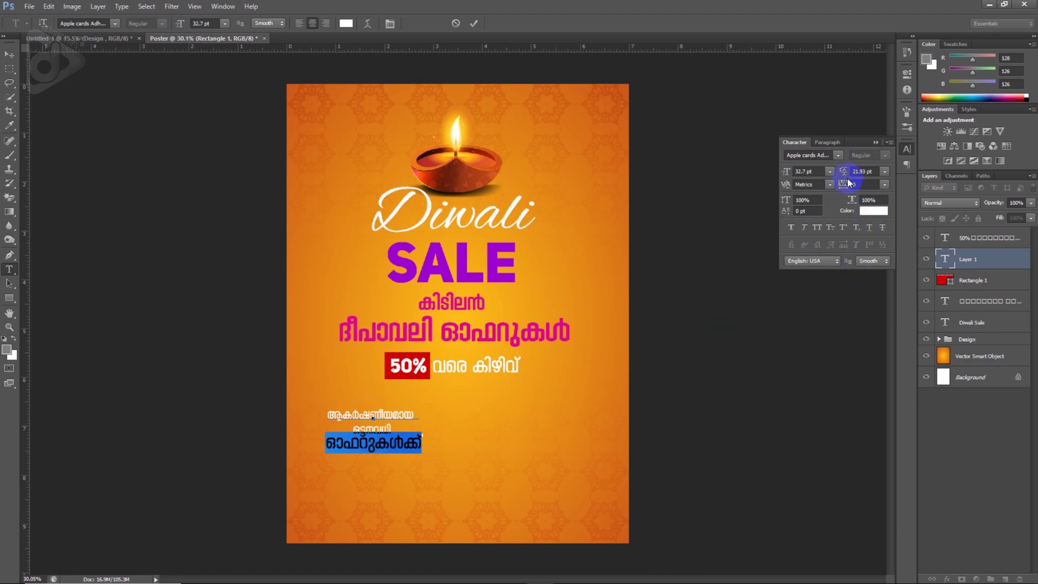
pyautogui.moveTo(841, 172); pyautogui.dragTo(844, 175)
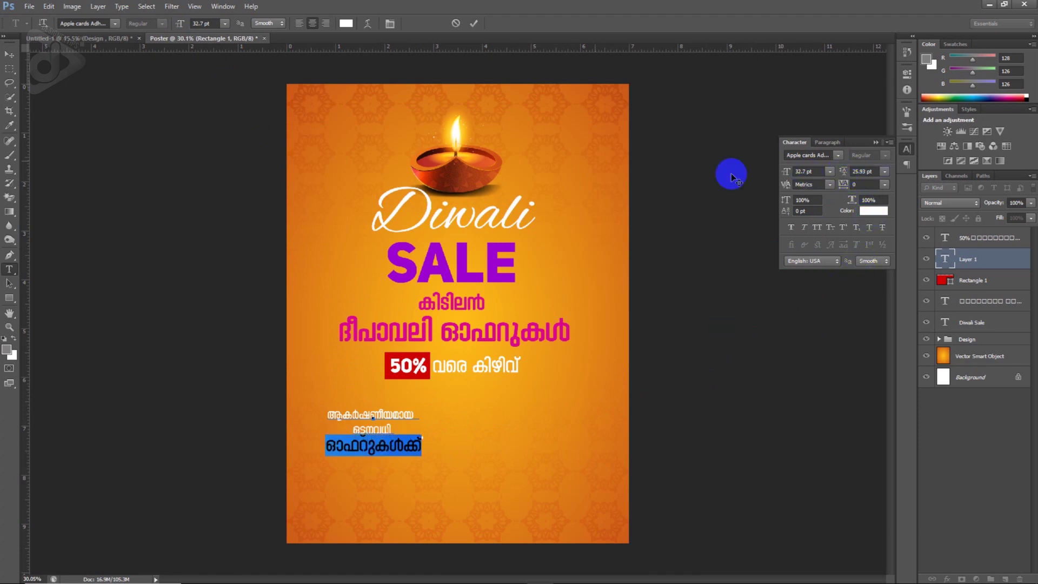
pyautogui.click(9, 54)
pyautogui.moveTo(426, 400); pyautogui.dragTo(527, 421)
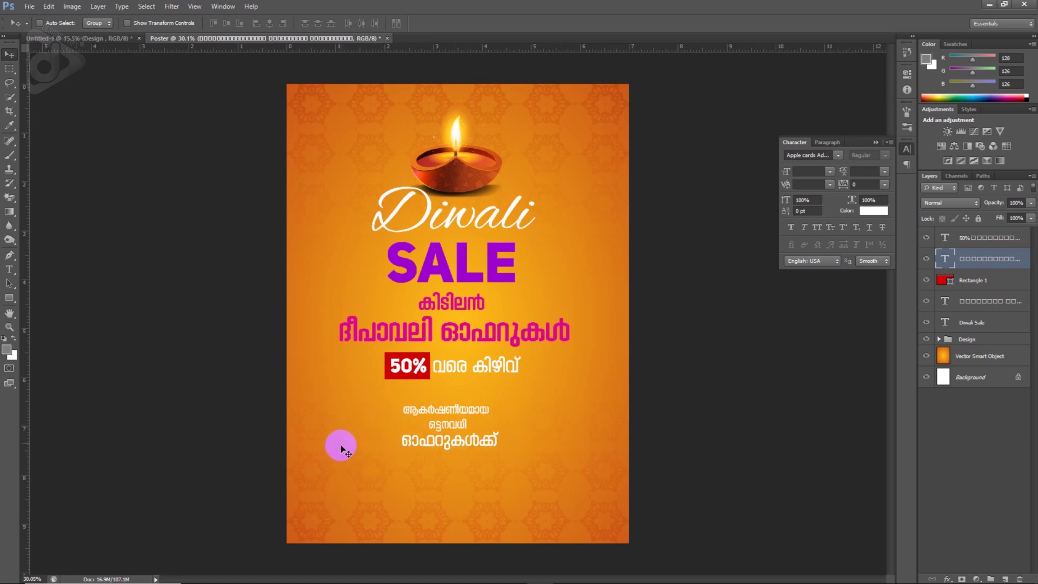
# Drag the floral circle ornament from Untitled-1 onto the poster and position the tagline between the ornaments
pyautogui.click(89, 41)
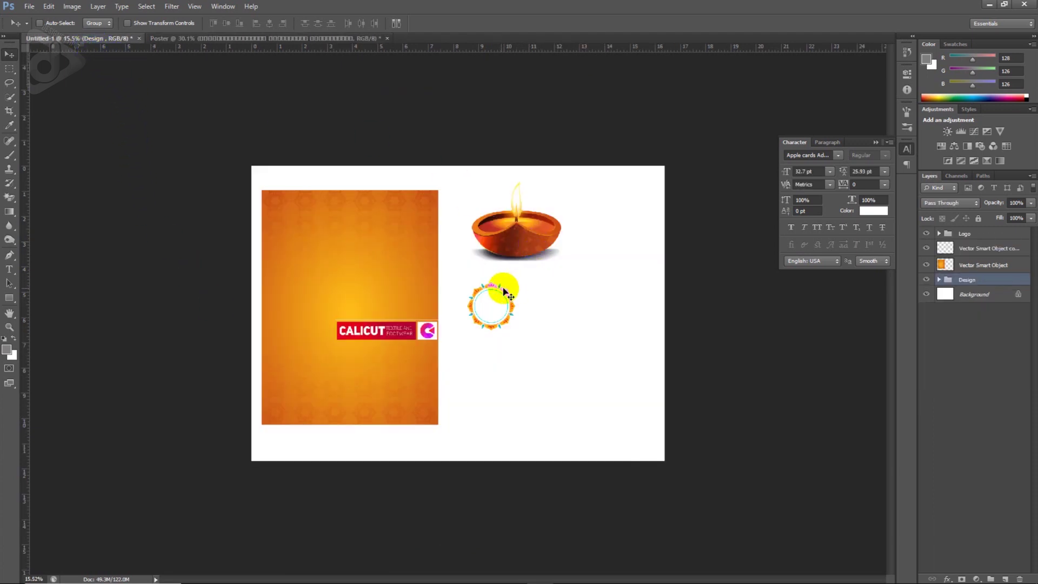
pyautogui.moveTo(506, 294); pyautogui.dragTo(290, 119)
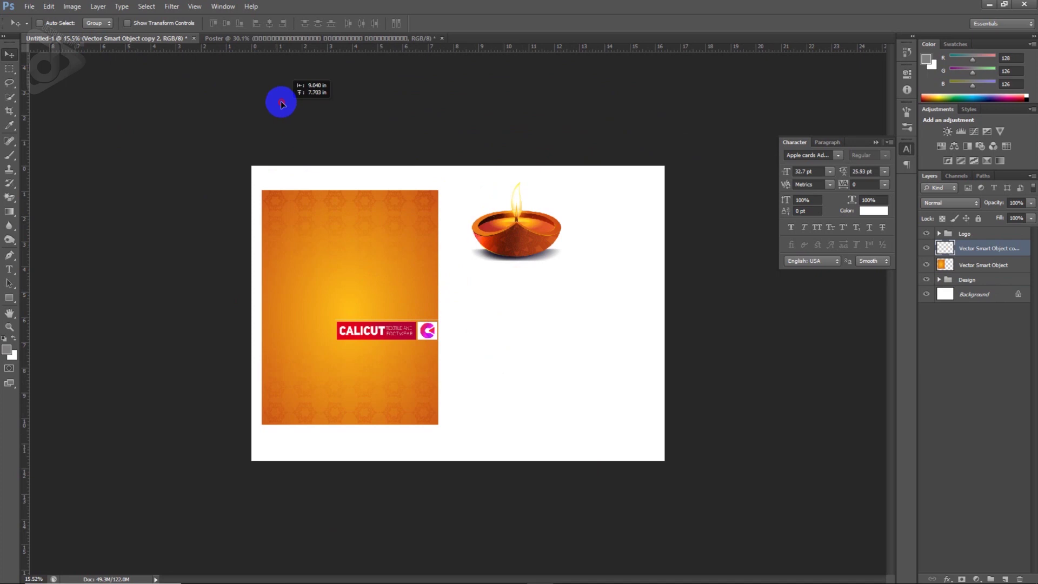
pyautogui.moveTo(289, 119)
pyautogui.mouseDown()
pyautogui.moveTo(388, 368)
pyautogui.moveTo(371, 429)
pyautogui.moveTo(399, 417)
pyautogui.moveTo(600, 430)
pyautogui.moveTo(607, 442)
pyautogui.mouseUp()
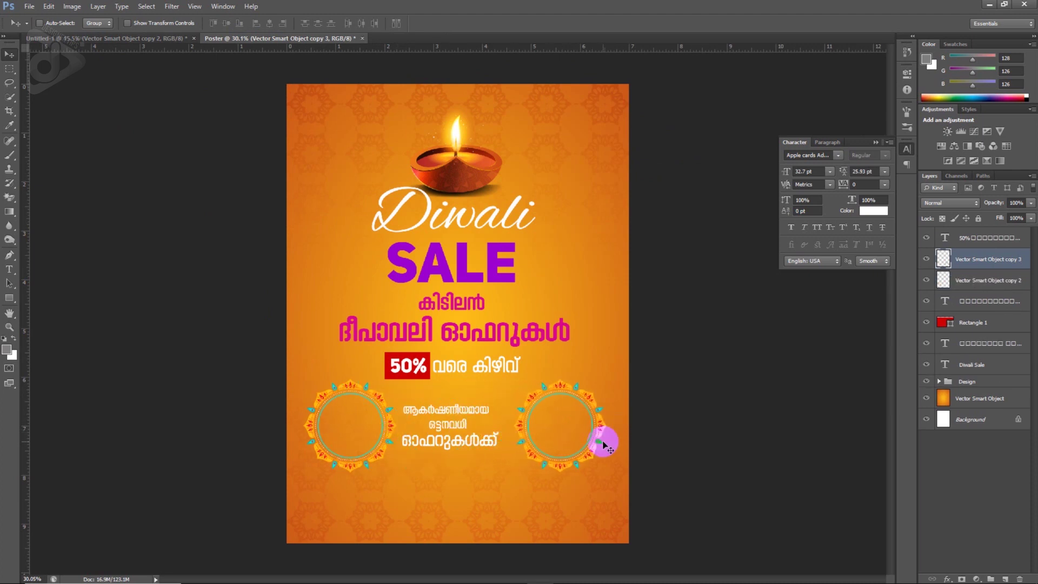
pyautogui.rightClick(482, 442)
pyautogui.click(505, 448)
pyautogui.moveTo(501, 443); pyautogui.dragTo(505, 448)
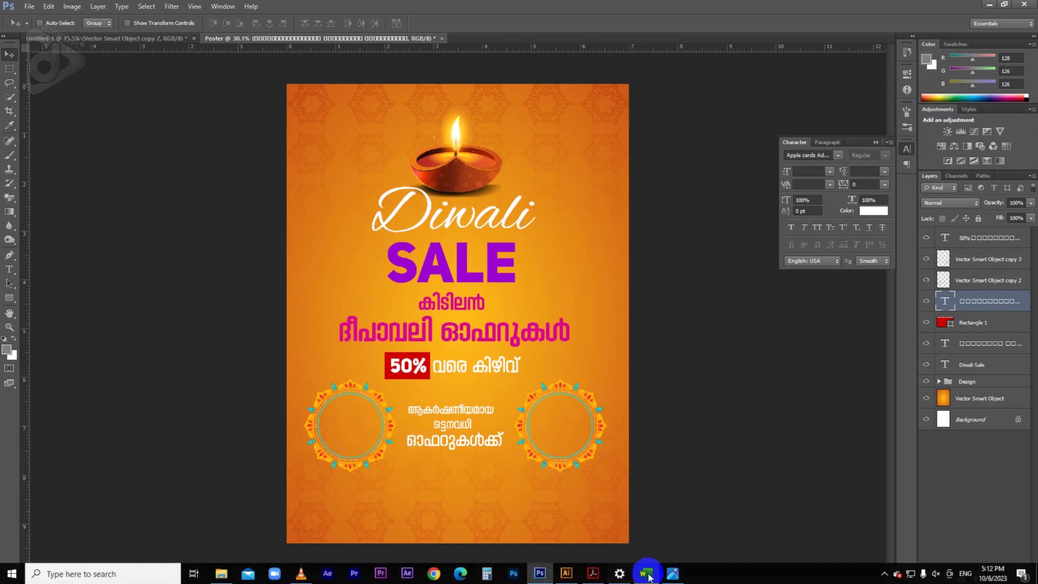
pyautogui.click(649, 573)
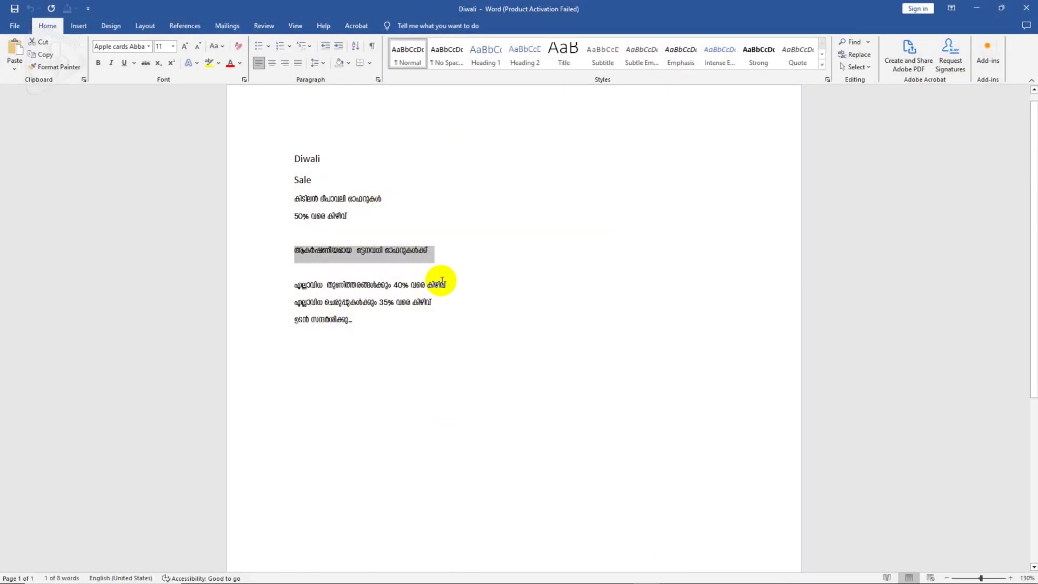
# Copy the Malayalam 40%-off clothing line from Word and paste it as new text below the tagline
pyautogui.moveTo(450, 285)
pyautogui.mouseDown()
pyautogui.moveTo(274, 277)
pyautogui.moveTo(299, 283)
pyautogui.mouseUp()
pyautogui.hotkey('ctrl', 'c')
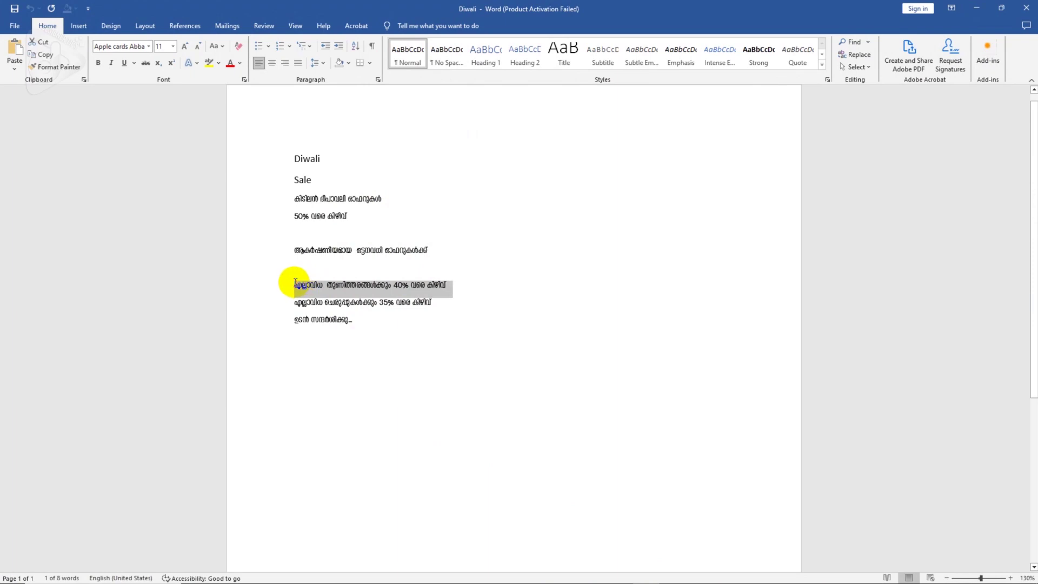
pyautogui.click(976, 8)
pyautogui.press('t')
pyautogui.click(410, 480)
pyautogui.hotkey('ctrl', 'v')
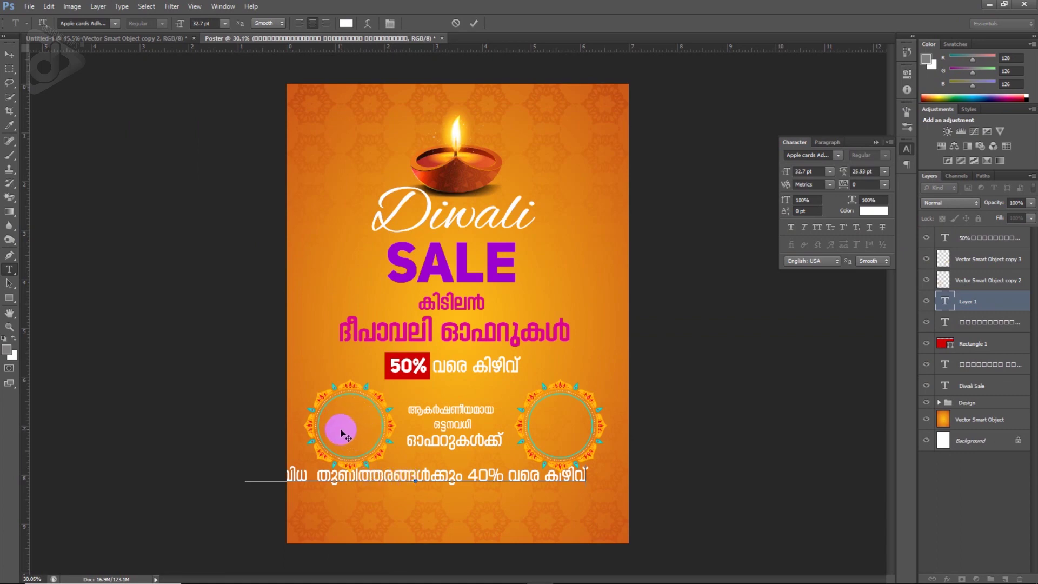
# Insert line breaks so the 40% text stacks in four lines, with 40% alone above വരെ കിഴിവ്
pyautogui.press('Return')
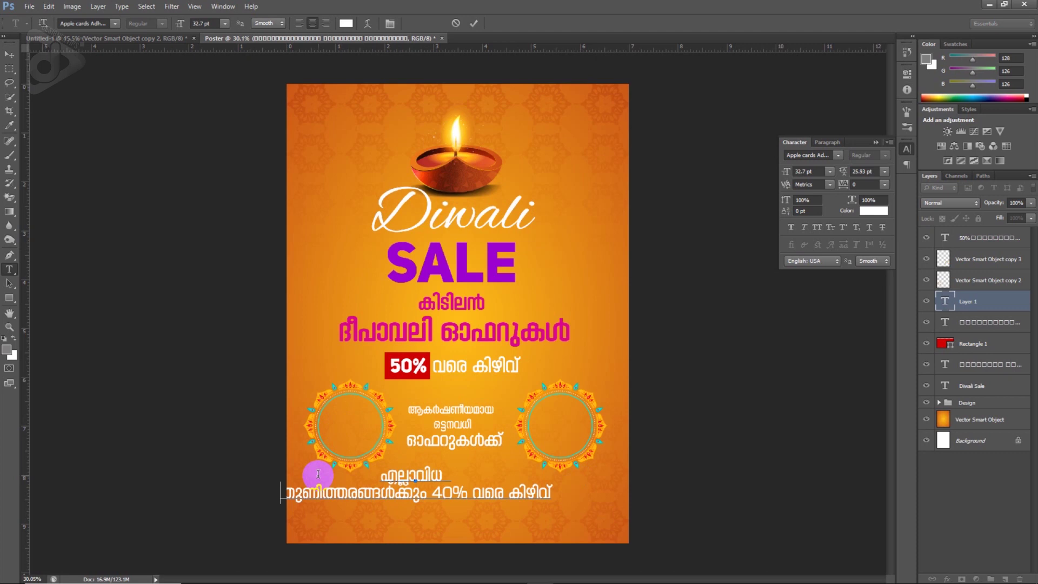
pyautogui.moveTo(412, 493); pyautogui.dragTo(427, 494)
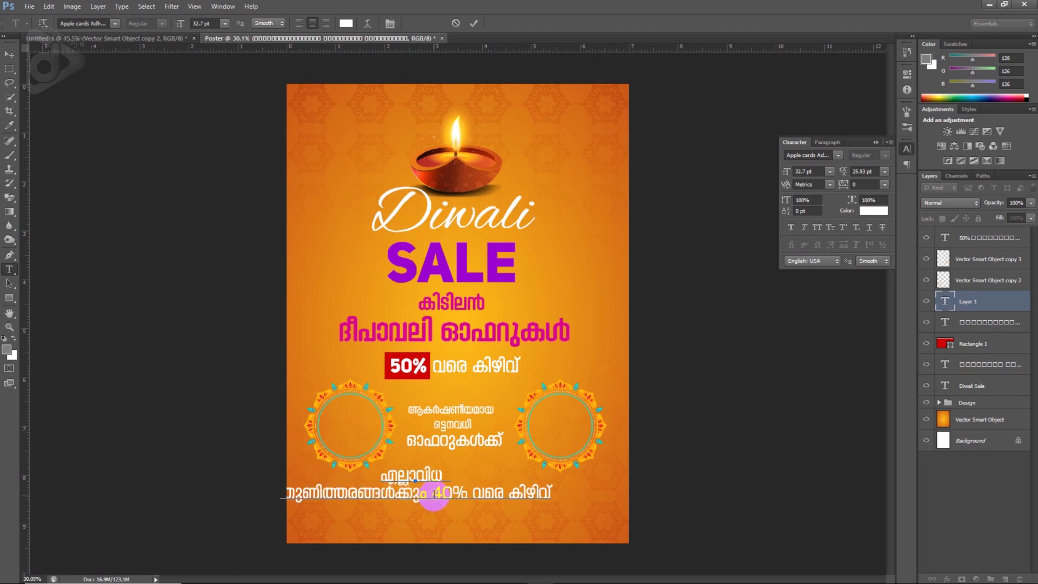
pyautogui.click(435, 494)
pyautogui.press('Return')
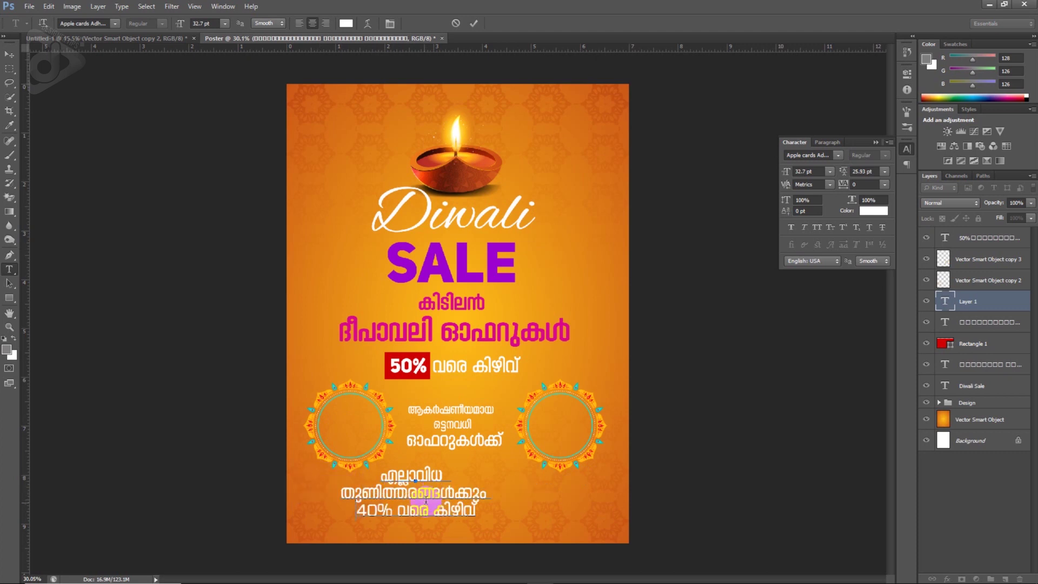
pyautogui.click(398, 509)
pyautogui.press('Return')
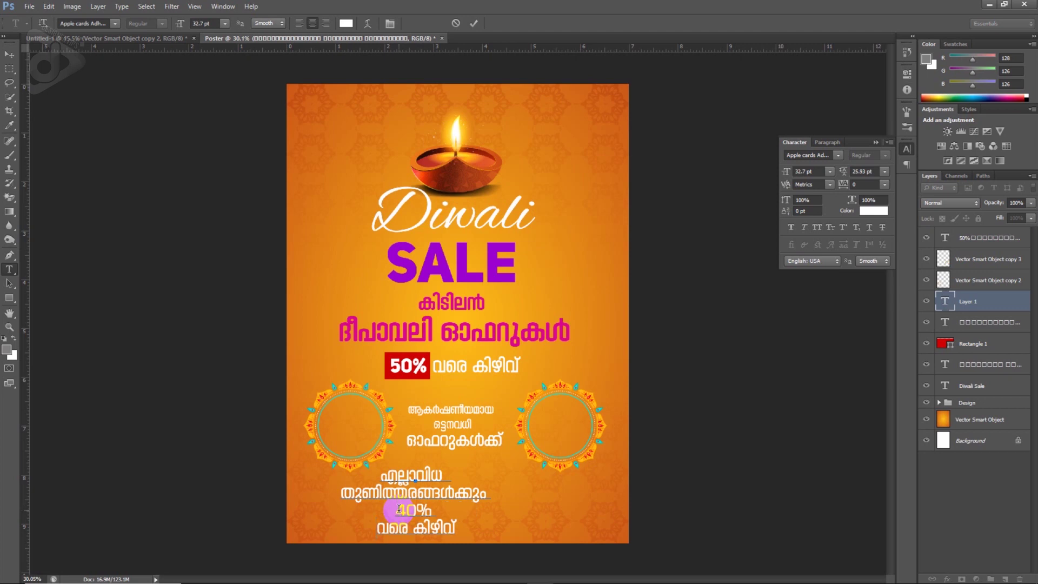
# Move the 40% text onto the left circle and scale it to about half size
pyautogui.click(9, 54)
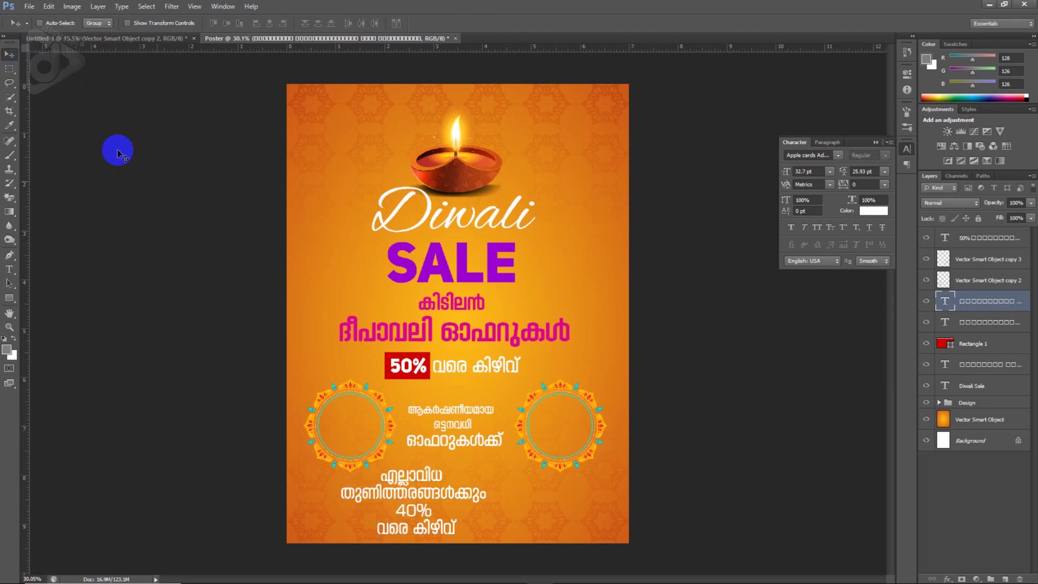
pyautogui.moveTo(427, 500); pyautogui.dragTo(379, 427)
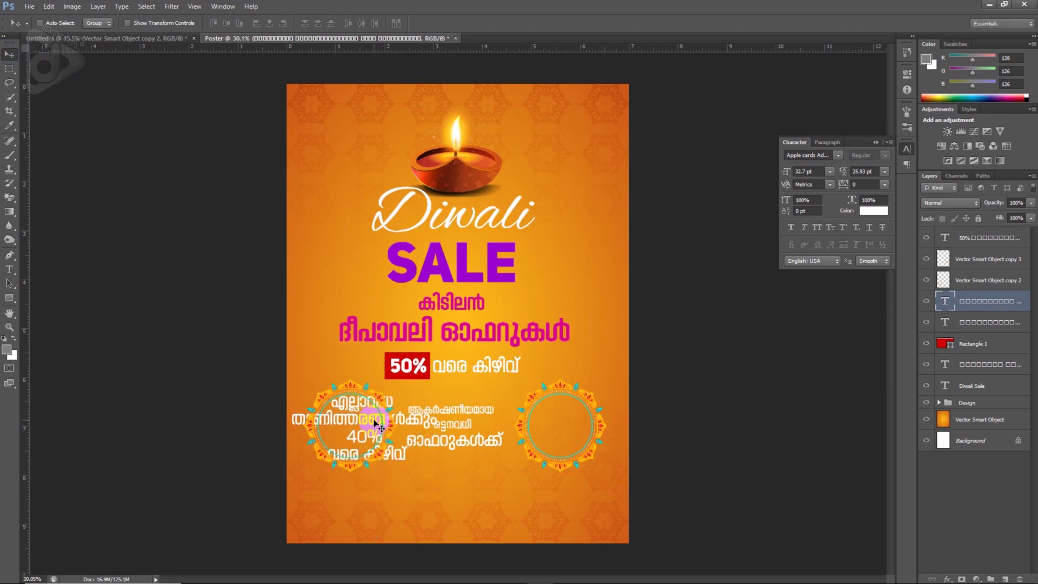
pyautogui.hotkey('ctrl', 't')
pyautogui.moveTo(442, 390); pyautogui.dragTo(407, 412)
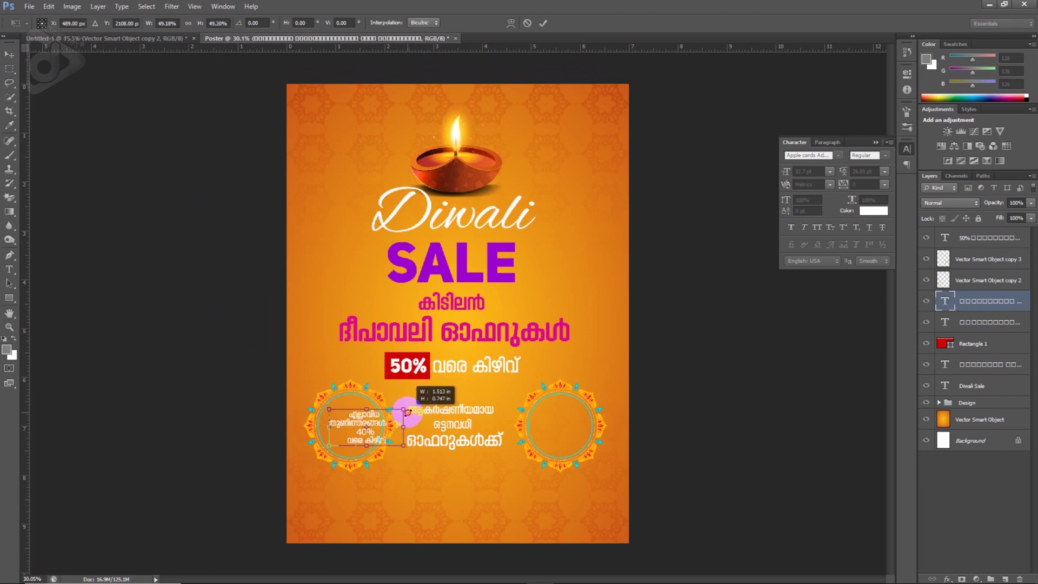
pyautogui.press('Return')
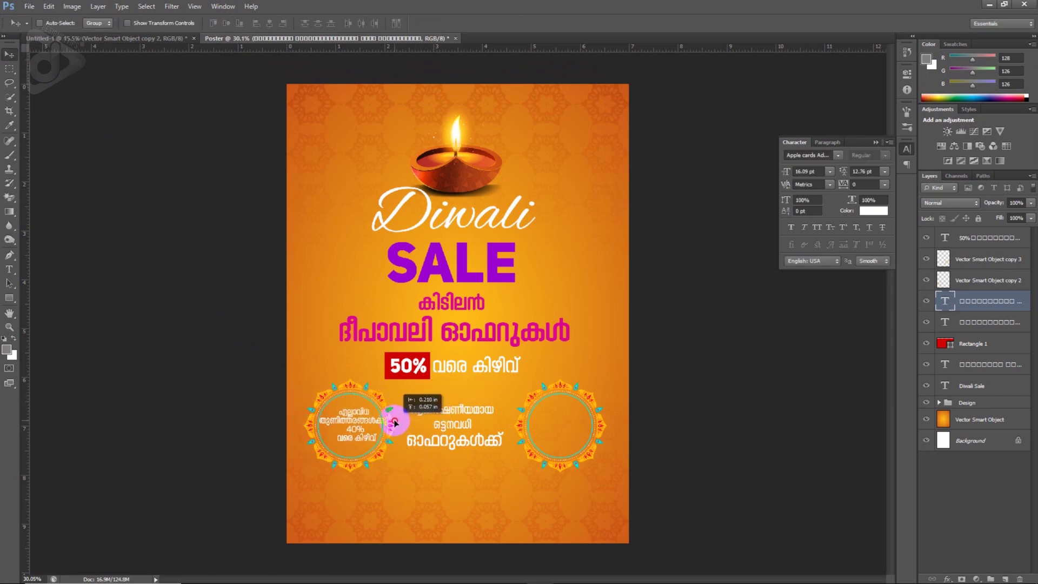
# Zoom in, shrink the circle text slightly more, nudge it up, and select the 40% for editing
pyautogui.scroll(2, 386, 445)
pyautogui.scroll(1, 386, 444)
pyautogui.scroll(1, 386, 445)
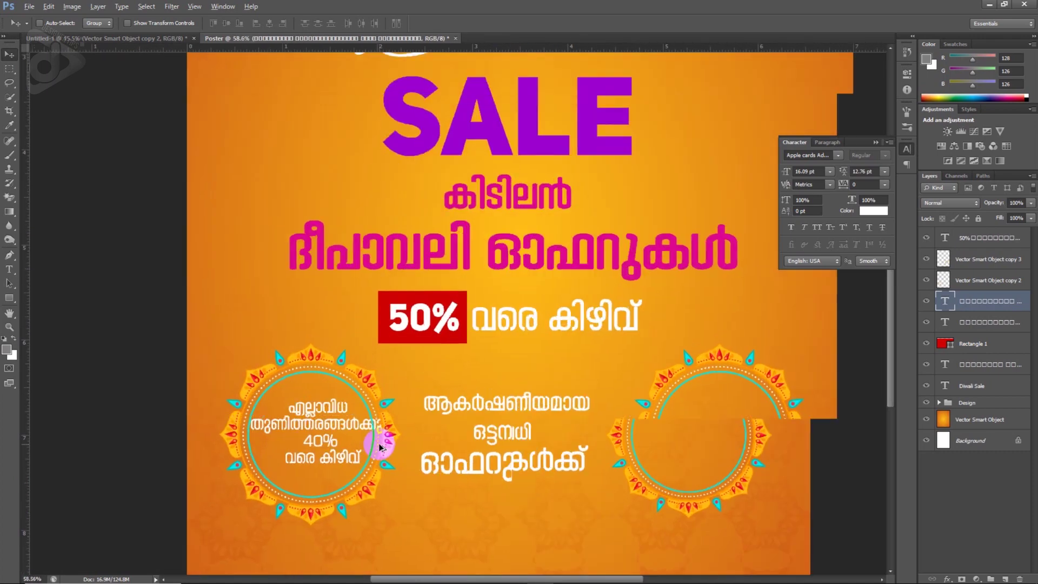
pyautogui.scroll(1, 386, 444)
pyautogui.hotkey('ctrl', 't')
pyautogui.moveTo(396, 393); pyautogui.dragTo(374, 406)
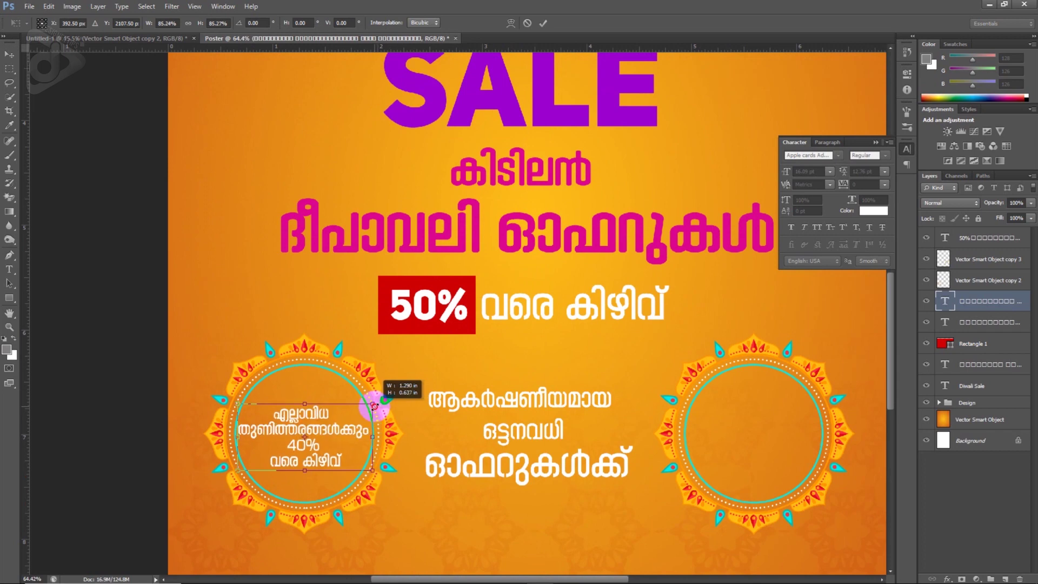
pyautogui.press('Return')
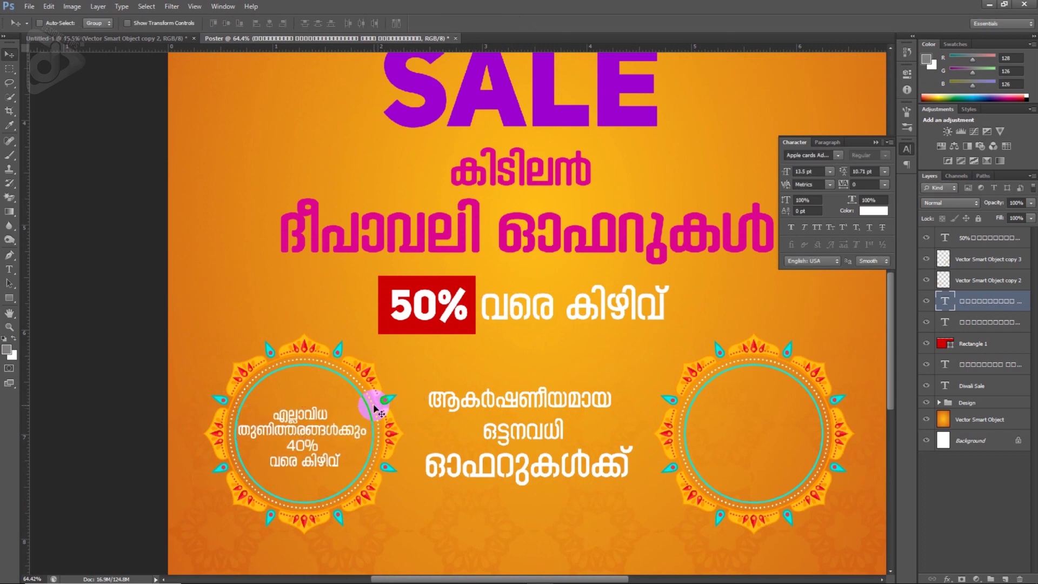
pyautogui.press('Up')
pyautogui.press('Up')
pyautogui.press('Up')
pyautogui.press('Up')
pyautogui.press('Up')
pyautogui.press('Up')
pyautogui.press('Up')
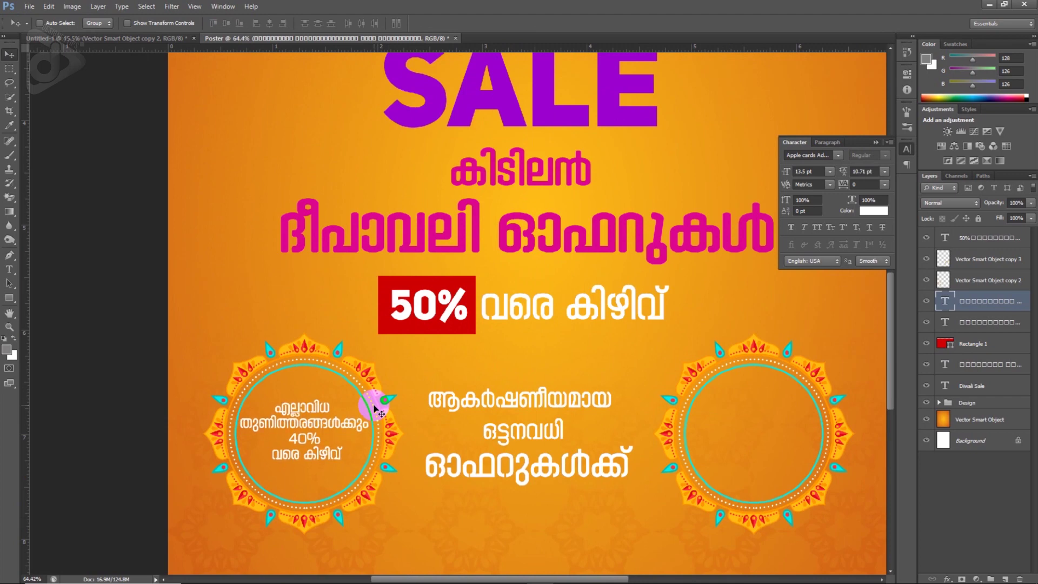
pyautogui.press('t')
pyautogui.doubleClick(314, 437)
pyautogui.write('Uni Sans')
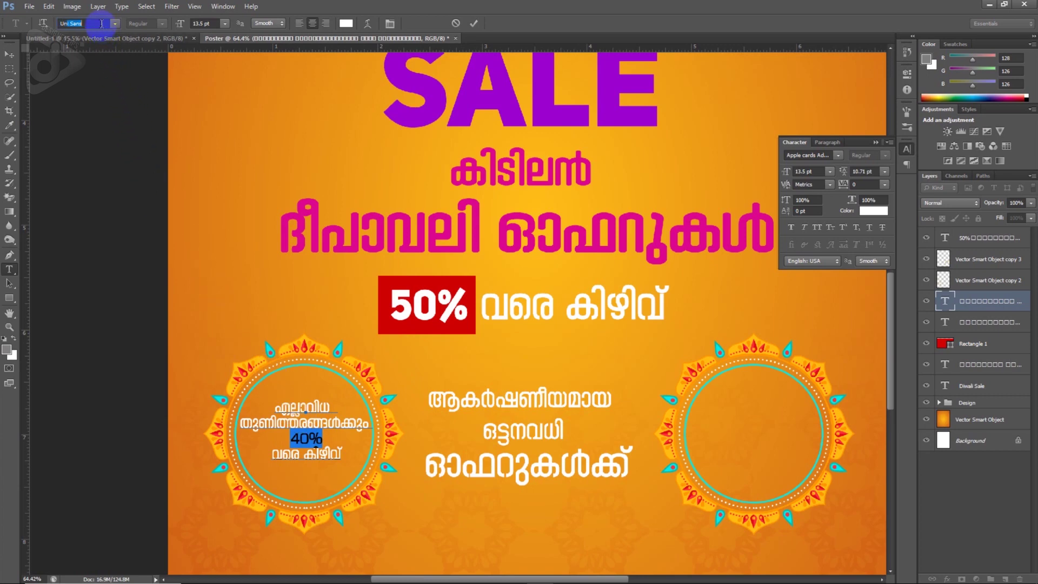
# Make the 40% Uni Sans Heavy at about 25 pt and increase the line spacing
pyautogui.press('Return')
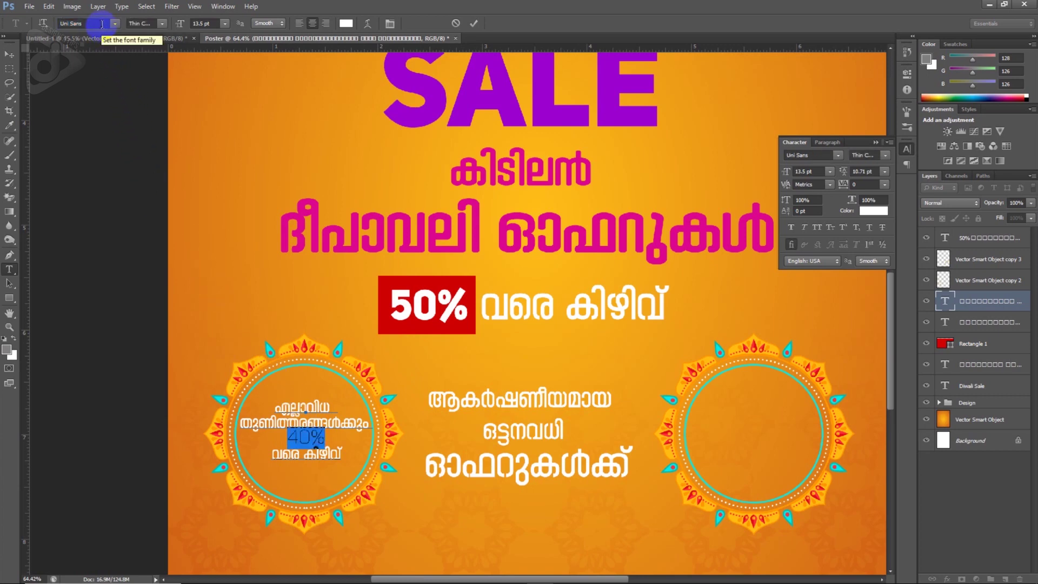
pyautogui.click(162, 24)
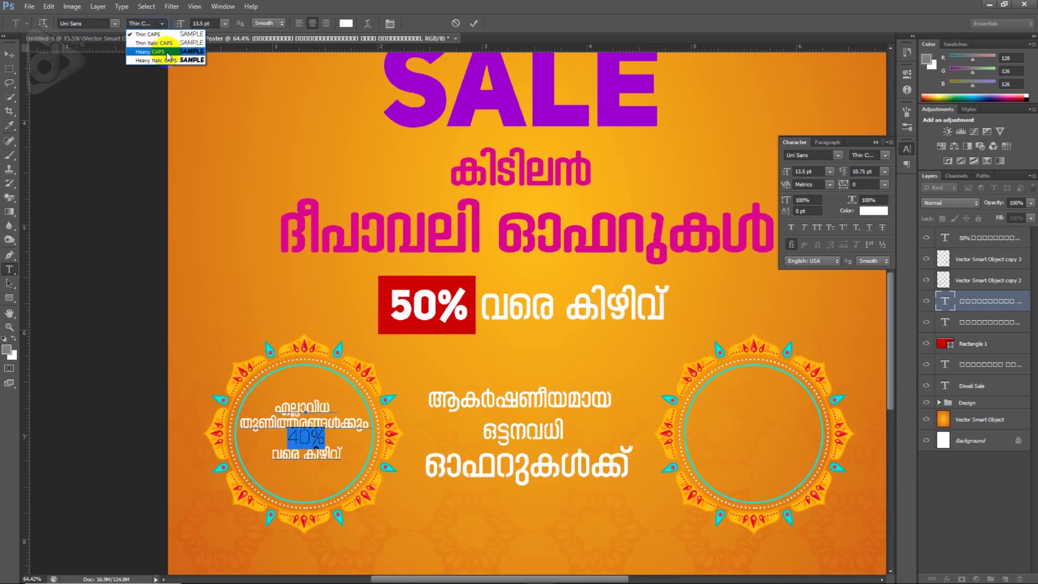
pyautogui.click(165, 52)
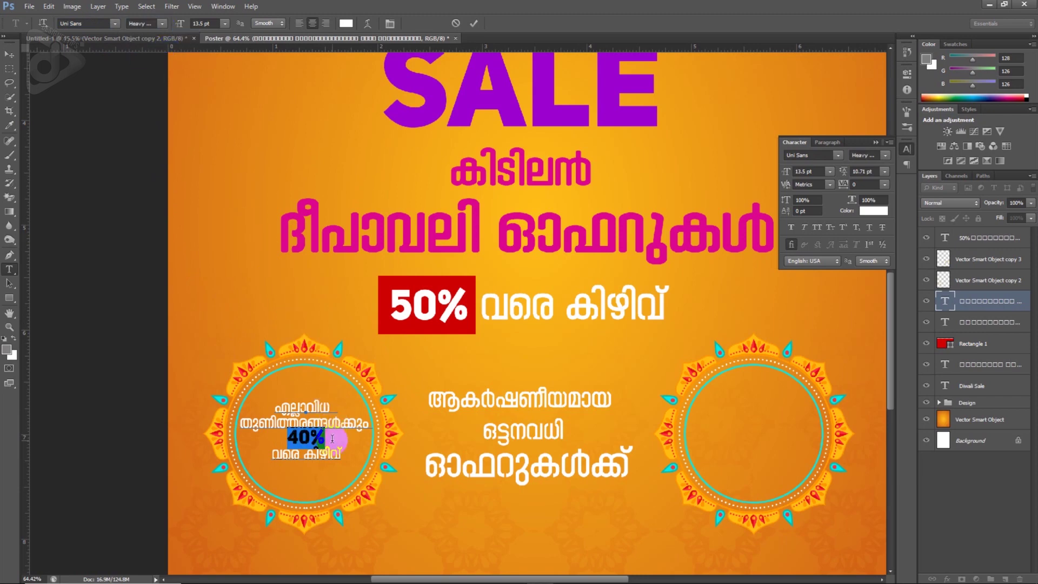
pyautogui.moveTo(326, 438); pyautogui.dragTo(295, 439)
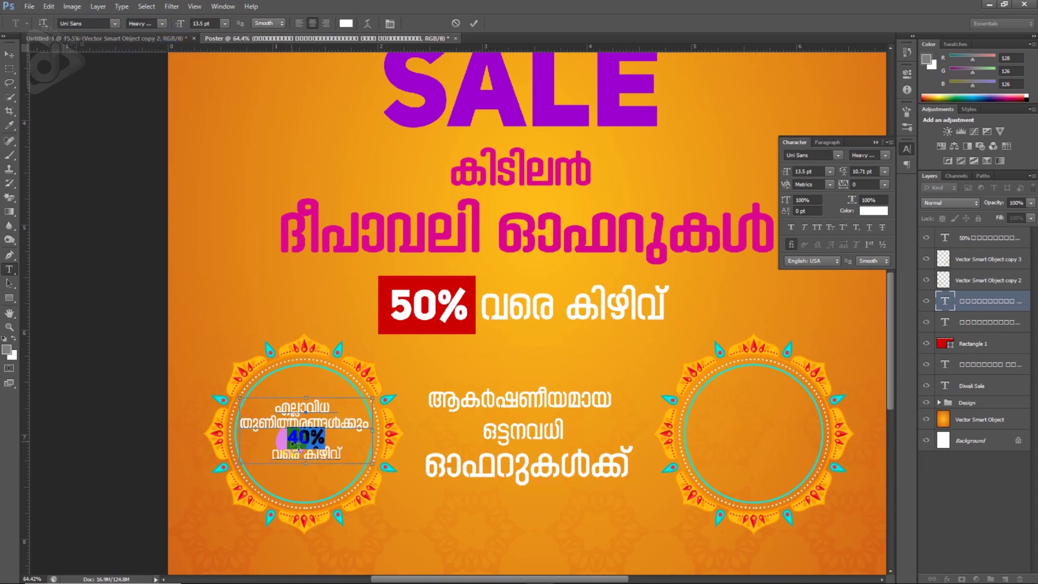
pyautogui.hotkey('ctrl', 'shift', '.')
pyautogui.hotkey('ctrl', 'shift', '.')
pyautogui.hotkey('ctrl', 'shift', '.')
pyautogui.hotkey('ctrl', 'shift', '.')
pyautogui.hotkey('ctrl', 'shift', '.')
pyautogui.hotkey('ctrl', 'shift', '.')
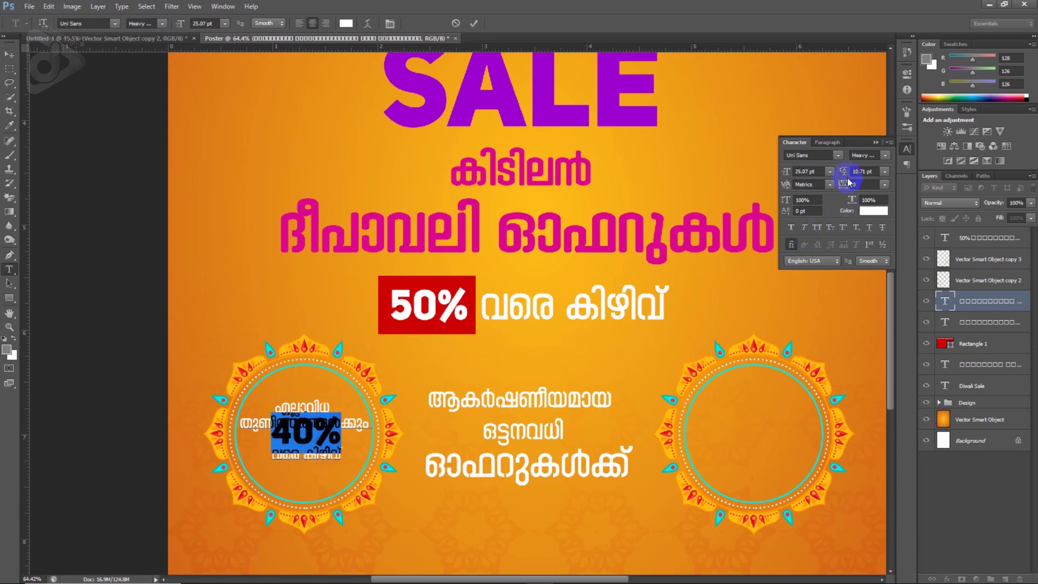
pyautogui.moveTo(847, 176); pyautogui.dragTo(853, 174)
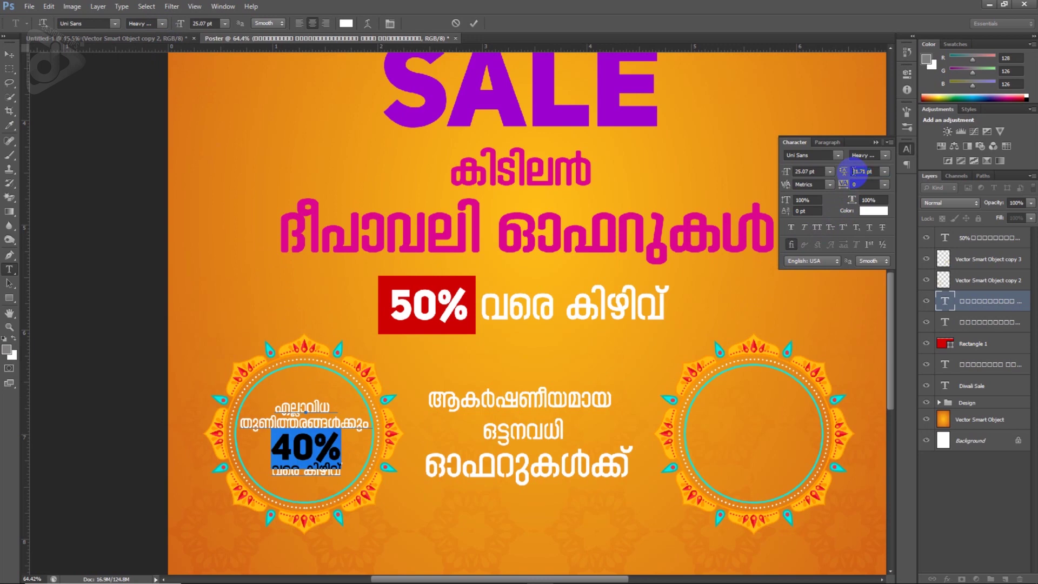
# Enlarge the വരെ കിഴിവ് line to about 17.6 pt and add more space above it
pyautogui.click(349, 468)
pyautogui.moveTo(349, 468)
pyautogui.mouseDown()
pyautogui.moveTo(233, 477)
pyautogui.moveTo(250, 488)
pyautogui.mouseUp()
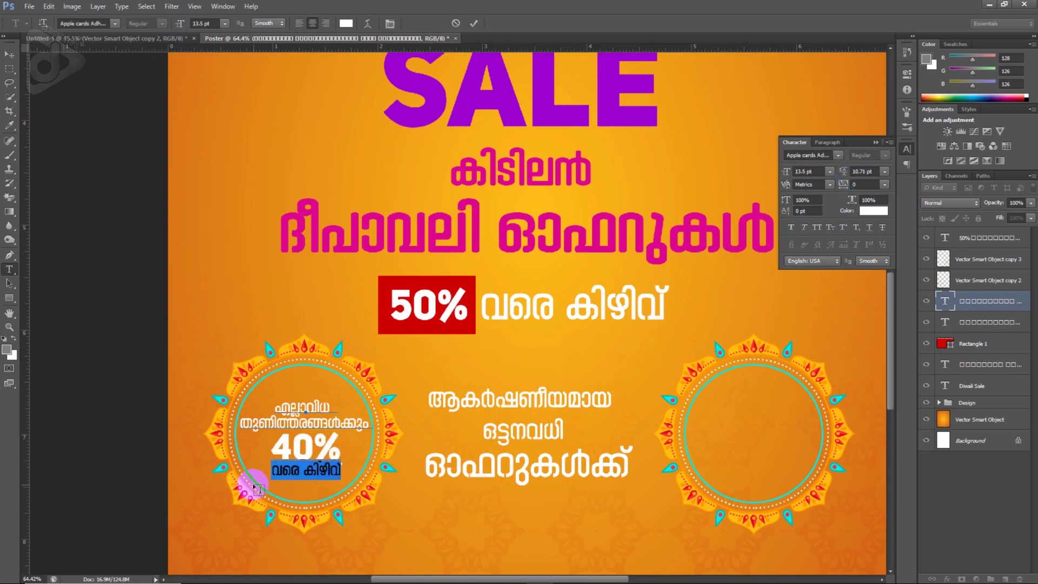
pyautogui.hotkey('ctrl', 'shift', '.')
pyautogui.hotkey('ctrl', 'shift', '.')
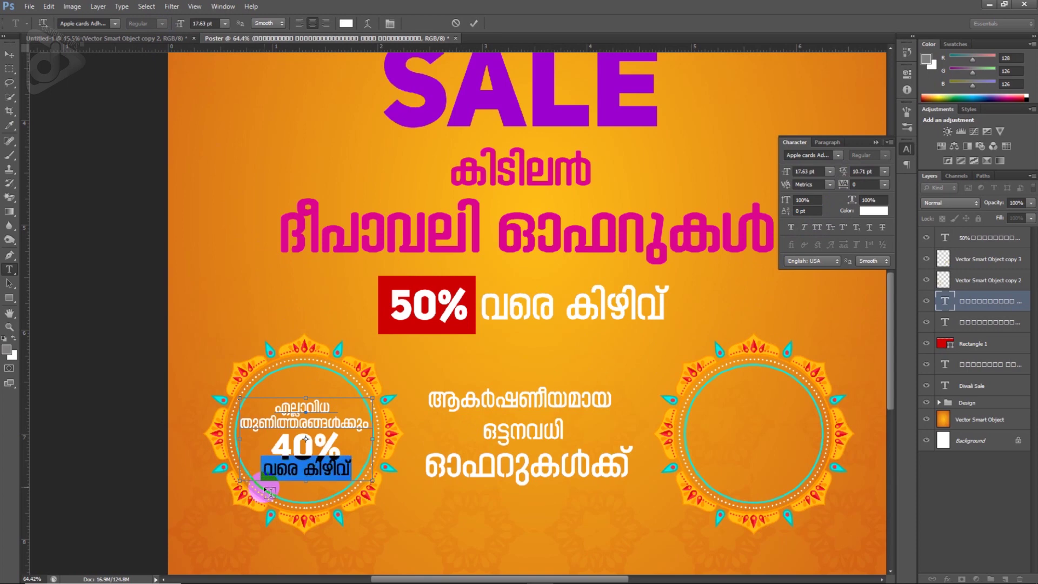
pyautogui.click(862, 172)
pyautogui.moveTo(842, 172); pyautogui.dragTo(845, 174)
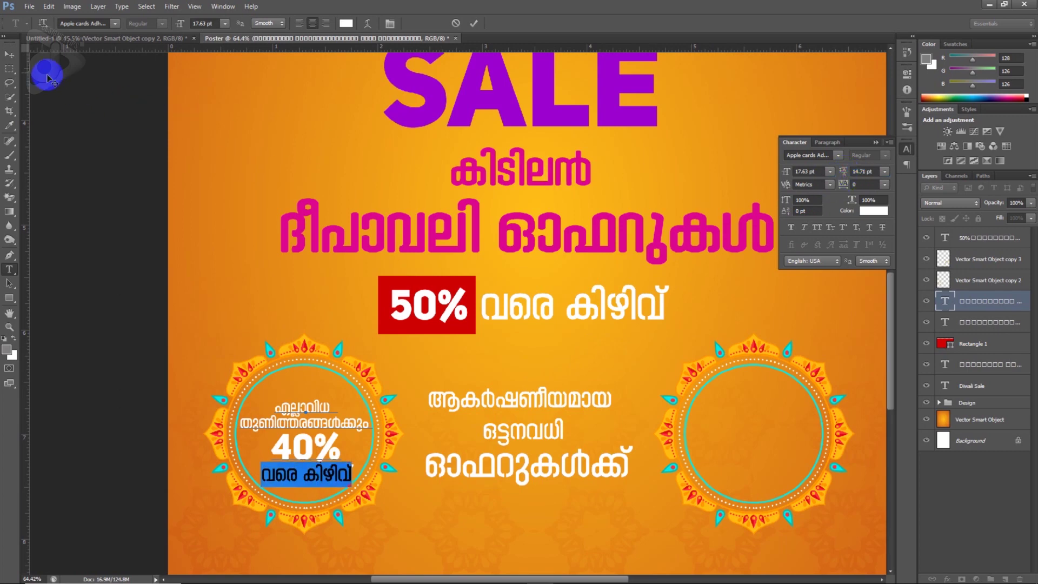
pyautogui.click(9, 54)
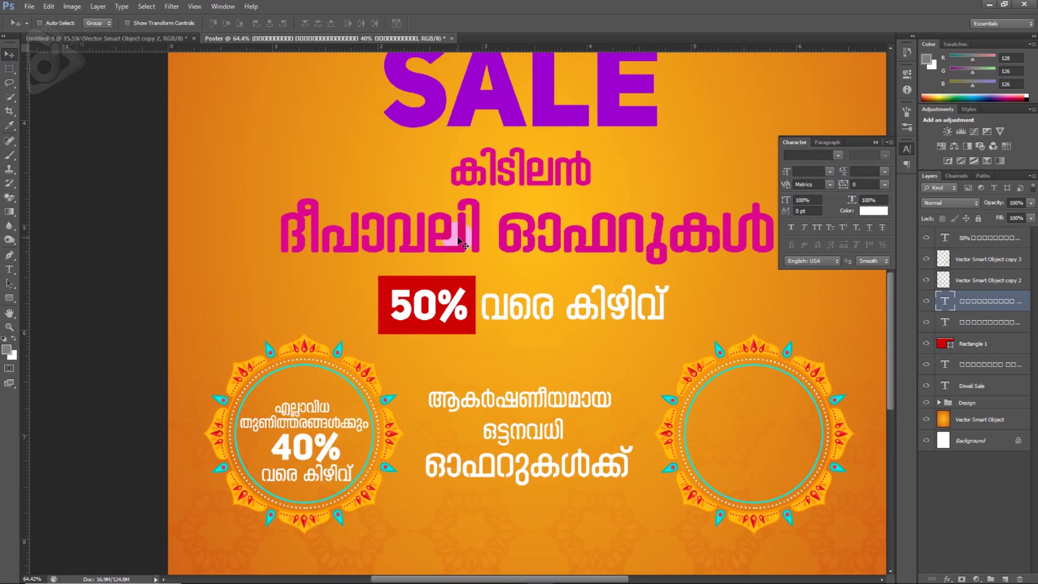
# Nudge the left circle's text up and shrink it slightly
pyautogui.hotkey('shift', 'Up')
pyautogui.hotkey('shift', 'Up')
pyautogui.hotkey('ctrl', 't')
pyautogui.moveTo(374, 387); pyautogui.dragTo(371, 391)
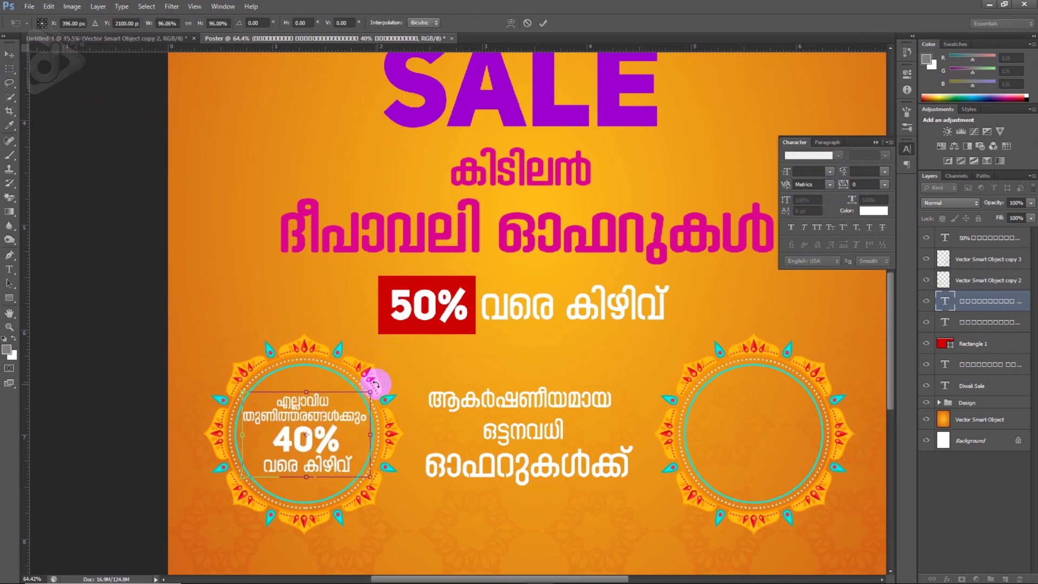
pyautogui.press('Return')
# Widen the leading on the circle's second line and push the വരെ കിഴിവ് line down
pyautogui.press('t')
pyautogui.moveTo(366, 417); pyautogui.dragTo(240, 417)
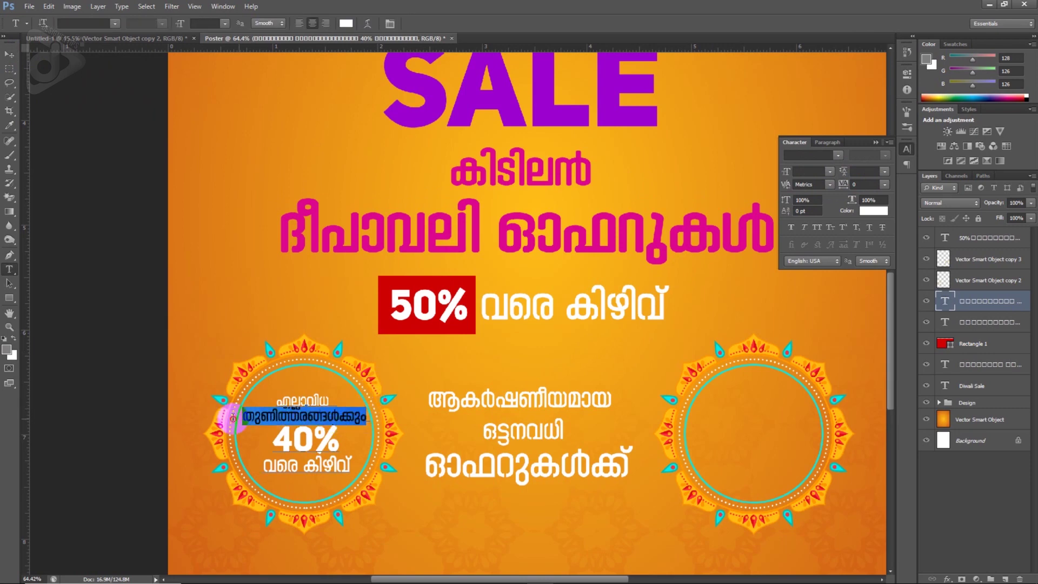
pyautogui.click(860, 172)
pyautogui.moveTo(843, 175); pyautogui.dragTo(844, 177)
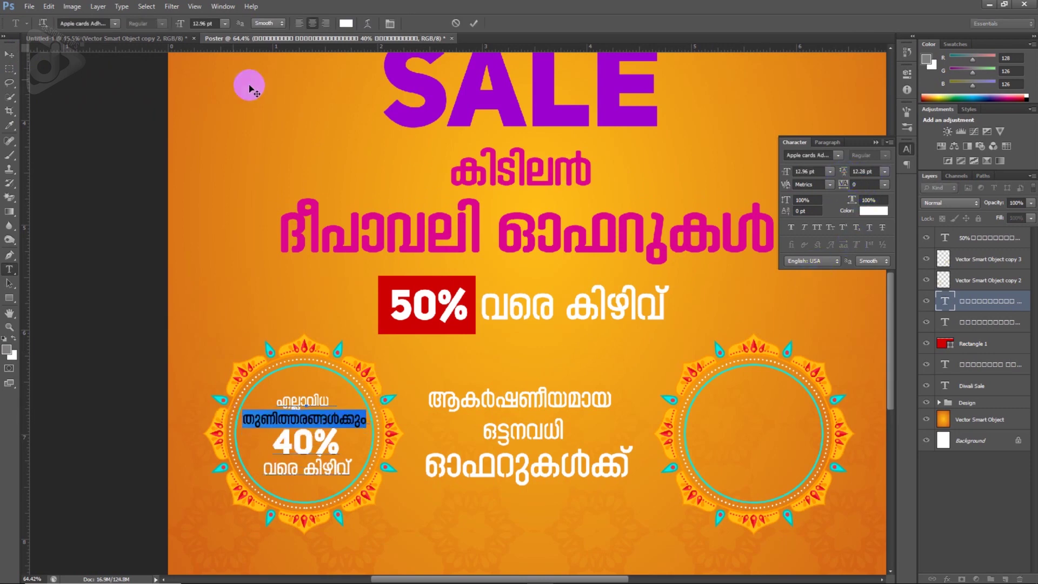
pyautogui.click(9, 54)
pyautogui.press('t')
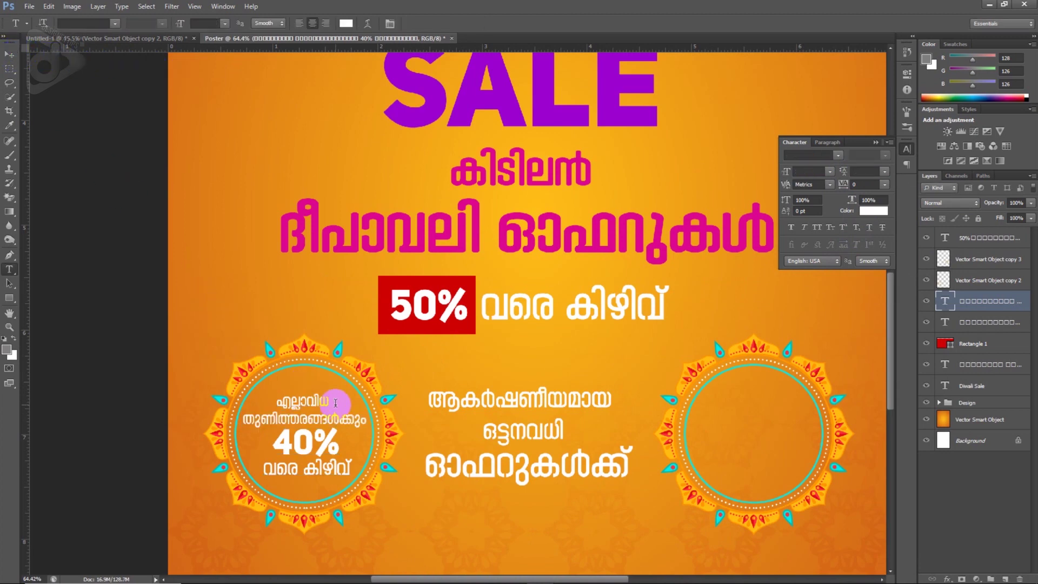
pyautogui.moveTo(351, 469); pyautogui.dragTo(261, 471)
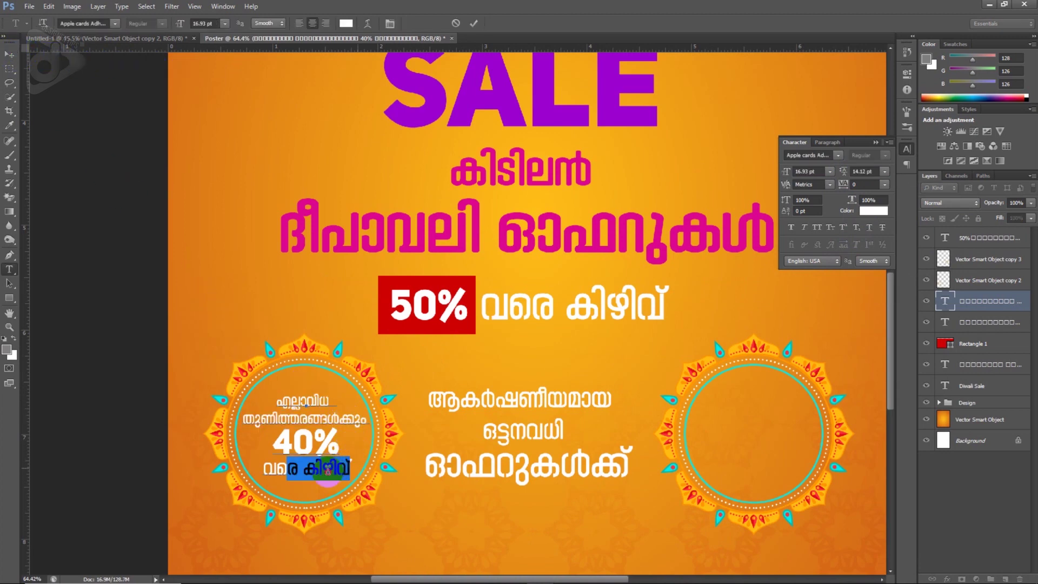
pyautogui.moveTo(841, 174); pyautogui.dragTo(844, 175)
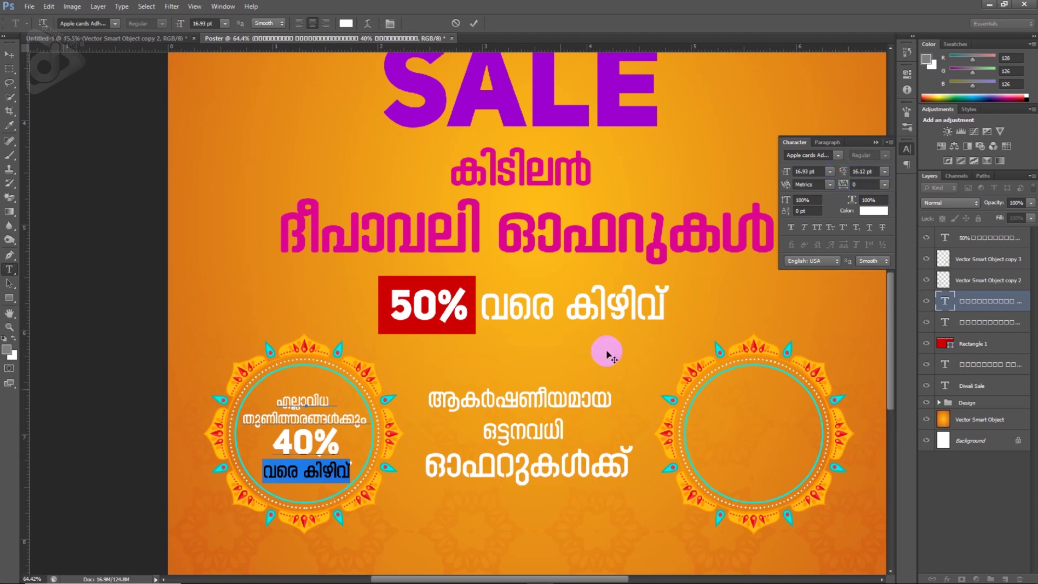
# Raise the 40% line's leading to 22.84 pt and nudge the text block up
pyautogui.moveTo(339, 445); pyautogui.dragTo(274, 446)
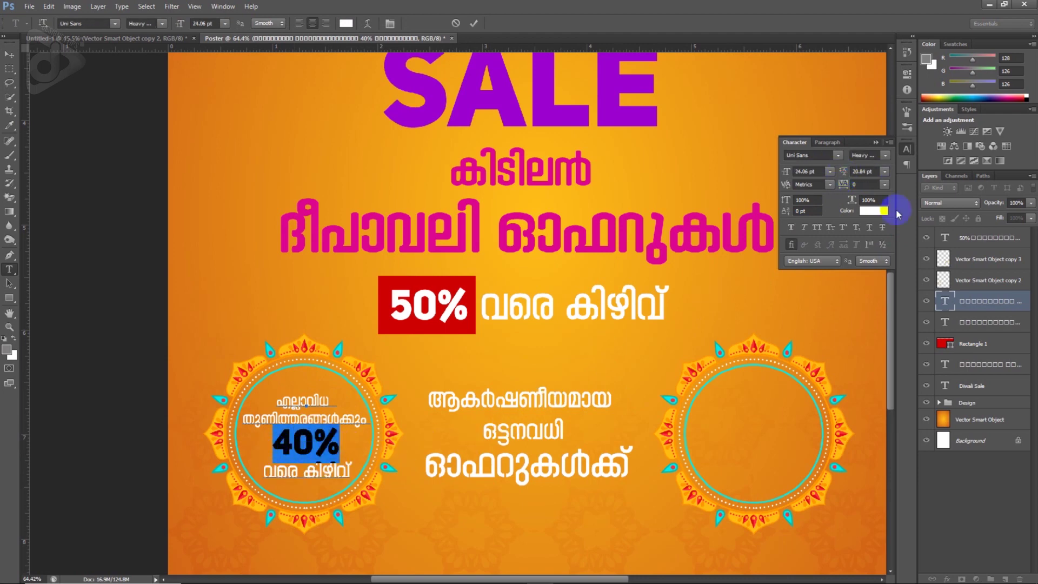
pyautogui.moveTo(841, 176); pyautogui.dragTo(843, 177)
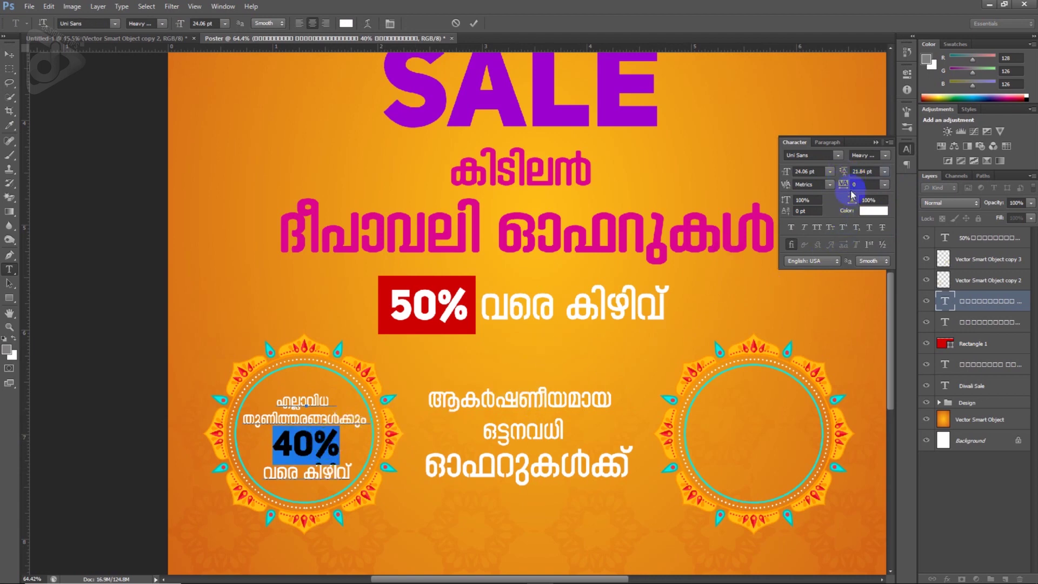
pyautogui.moveTo(846, 175); pyautogui.dragTo(847, 174)
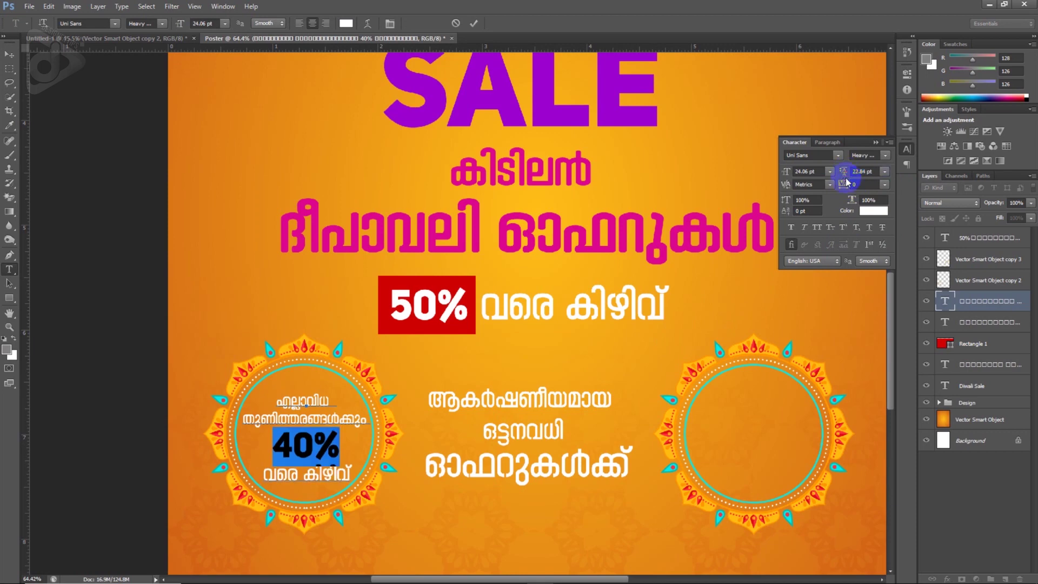
pyautogui.click(9, 54)
pyautogui.press('Up')
pyautogui.press('Up')
pyautogui.press('Up')
pyautogui.press('Up')
pyautogui.press('Up')
pyautogui.press('Up')
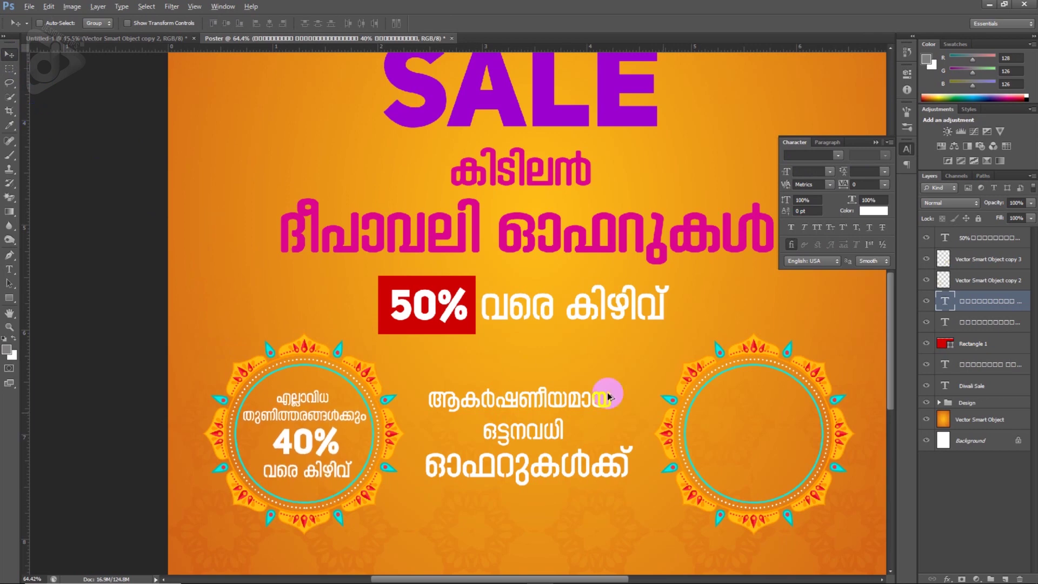
# Alt-drag a copy of the left badge's 40% text block into the right circle
pyautogui.scroll(-2, 519, 364)
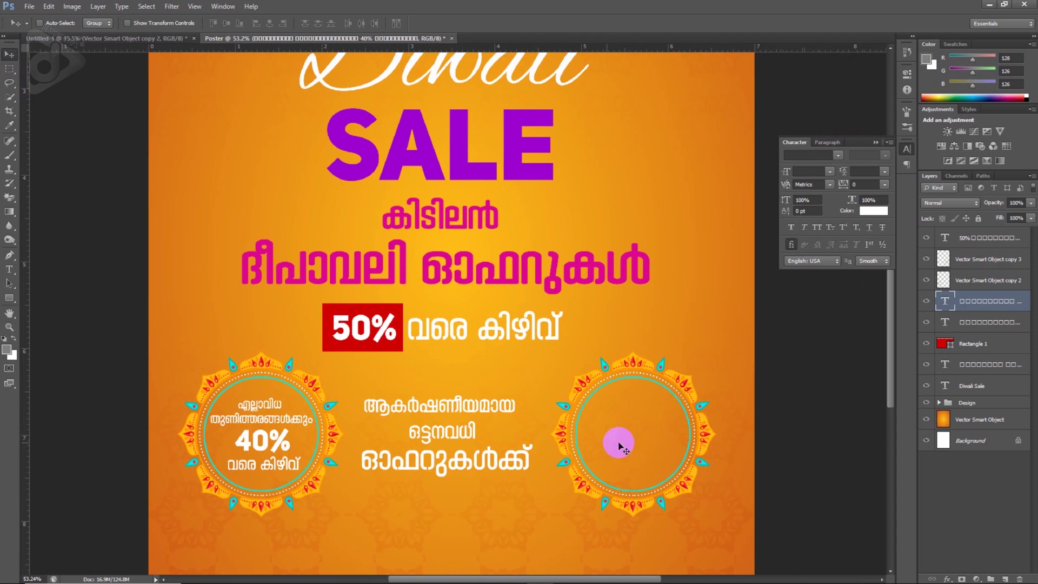
pyautogui.moveTo(282, 432); pyautogui.dragTo(633, 430)
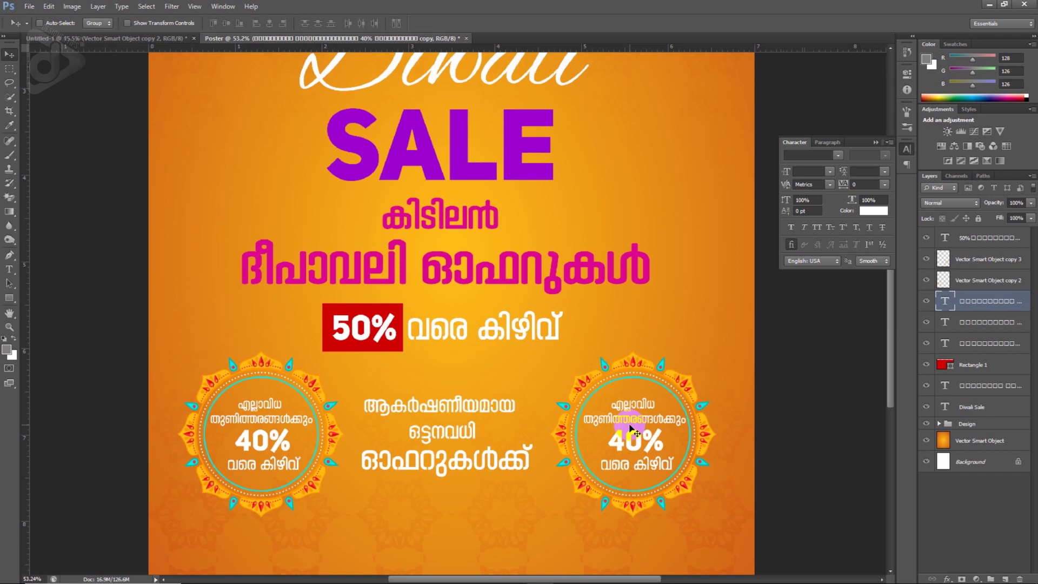
pyautogui.click(646, 573)
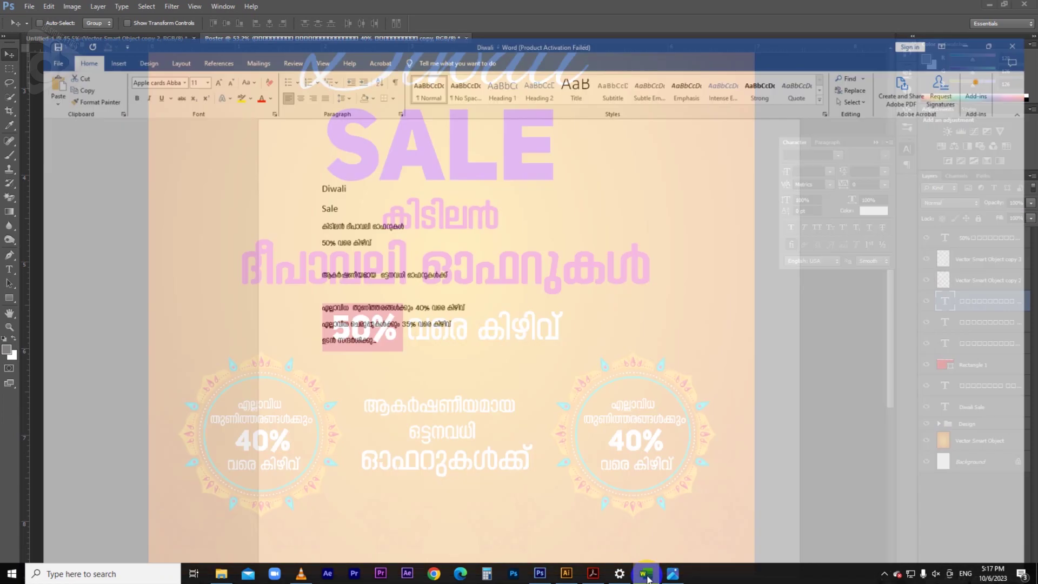
# Select and copy the opening words of the 35% line in the Diwali notes
pyautogui.click(387, 303)
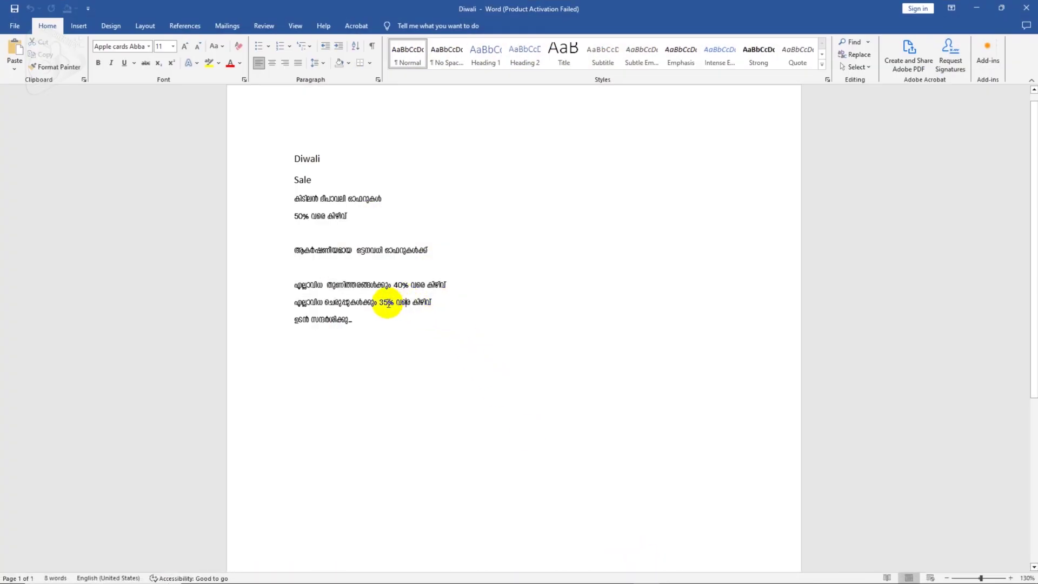
pyautogui.moveTo(376, 302); pyautogui.dragTo(274, 301)
pyautogui.hotkey('ctrl', 'c')
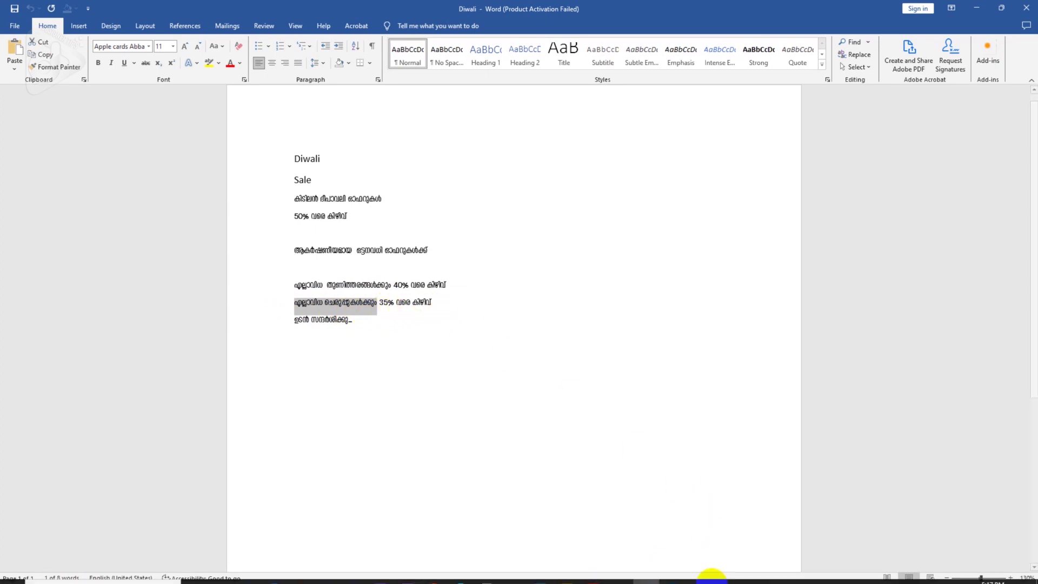
pyautogui.click(540, 573)
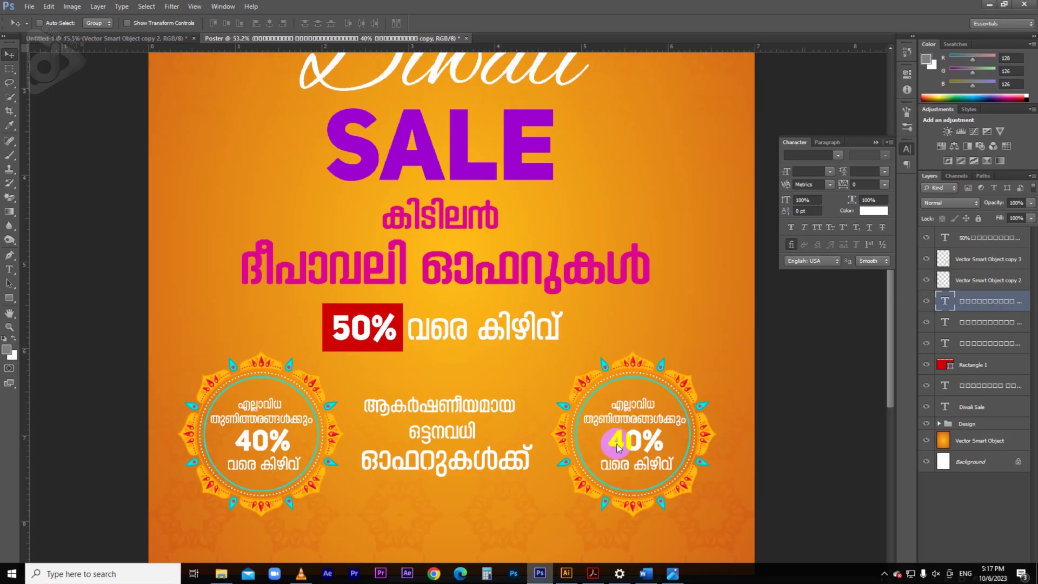
# Replace the right badge's opening lines with the pasted footwear wording and change 40 to 35
pyautogui.press('t')
pyautogui.moveTo(684, 422)
pyautogui.mouseDown()
pyautogui.moveTo(604, 409)
pyautogui.moveTo(623, 407)
pyautogui.mouseUp()
pyautogui.hotkey('ctrl', 'v')
pyautogui.press('Return')
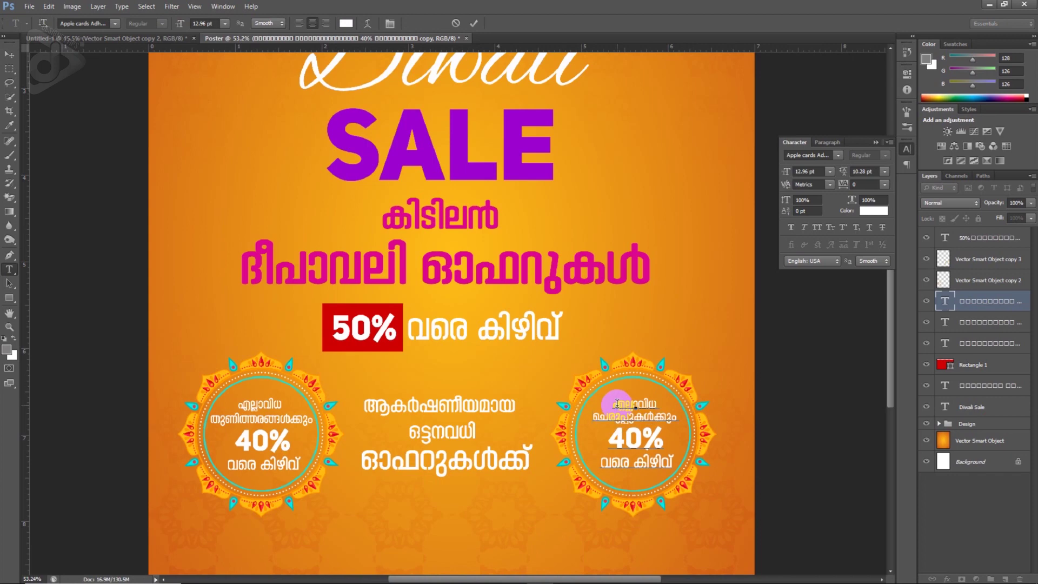
pyautogui.moveTo(639, 431); pyautogui.dragTo(620, 436)
pyautogui.write('35')
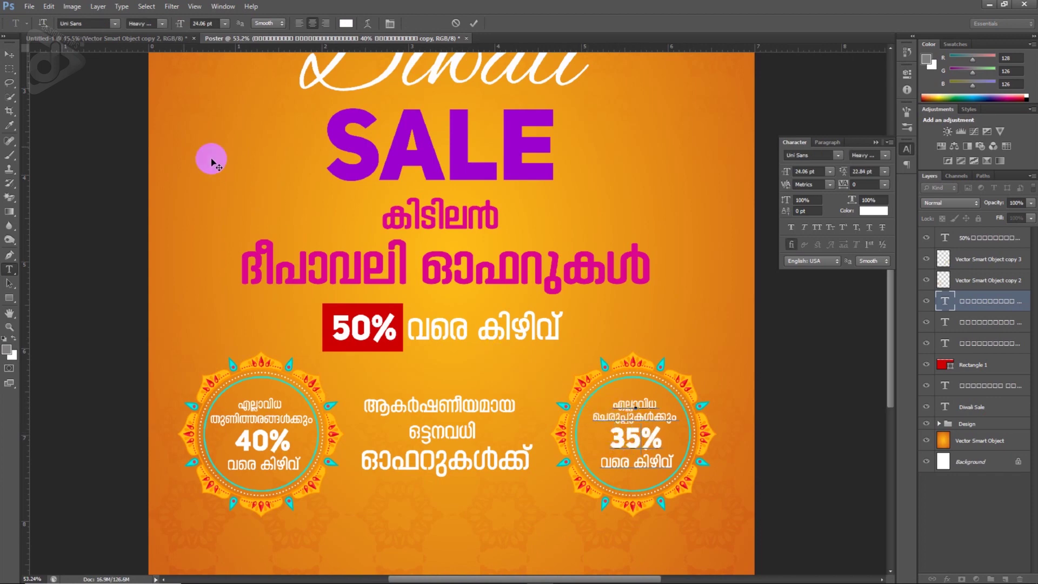
pyautogui.click(11, 54)
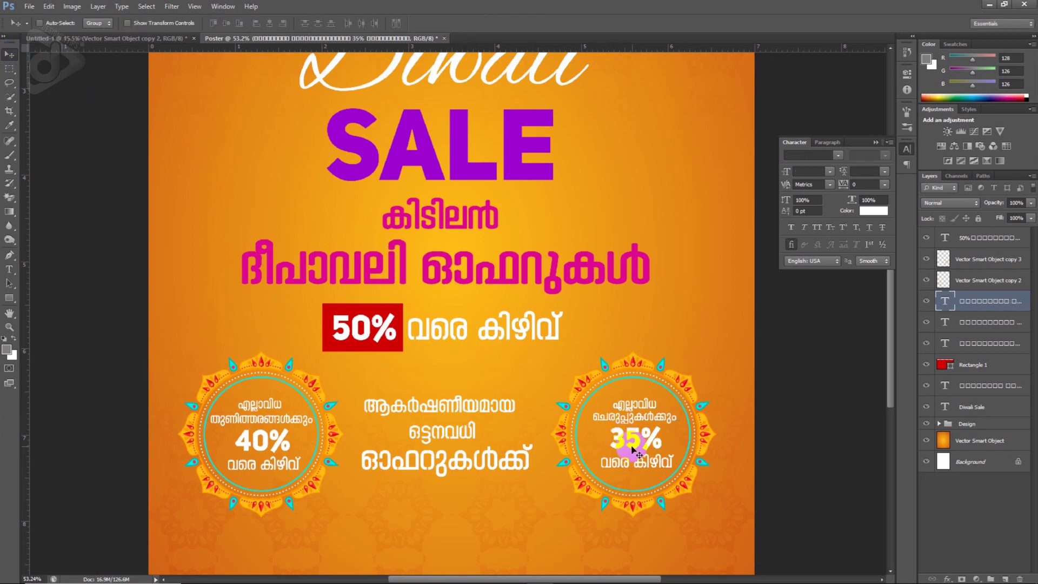
pyautogui.scroll(-1, 636, 449)
pyautogui.scroll(-1, 637, 450)
pyautogui.scroll(-1, 635, 450)
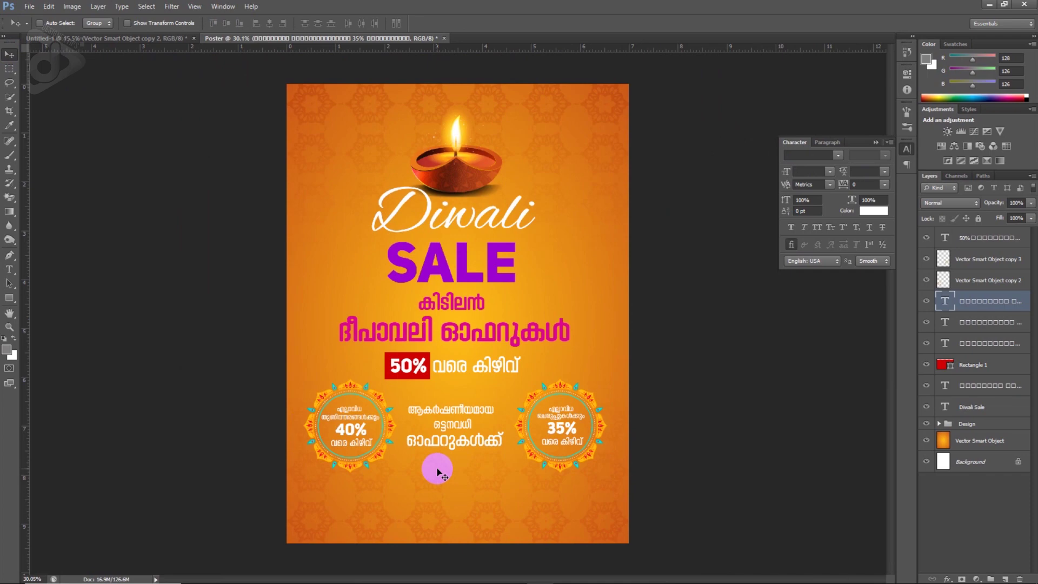
pyautogui.moveTo(631, 580)
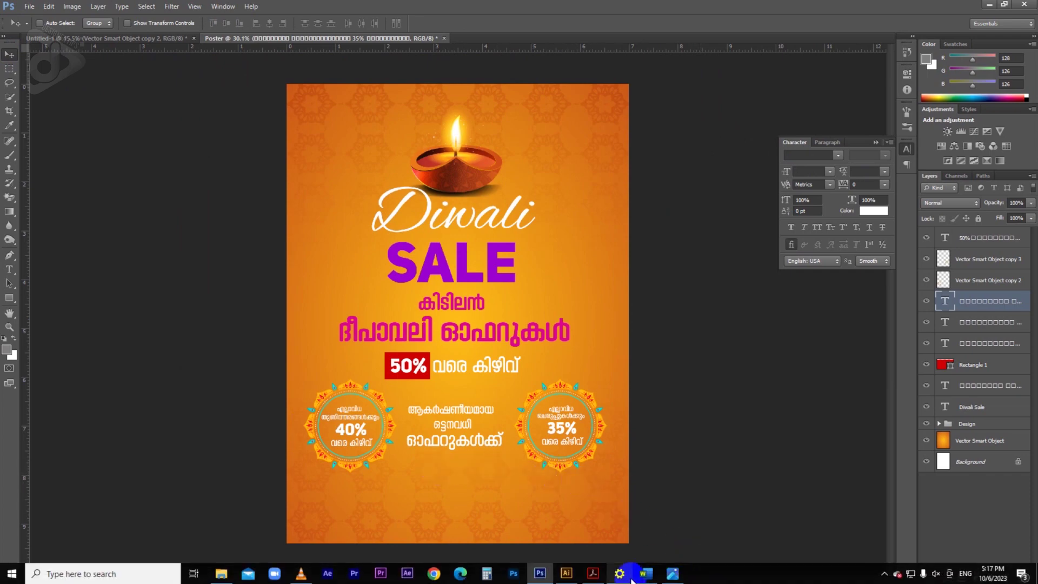
# Select the closing line ഉടൻ സന്ദർശിക്കൂ.. in the Diwali notes
pyautogui.click(644, 573)
pyautogui.moveTo(364, 323); pyautogui.dragTo(279, 319)
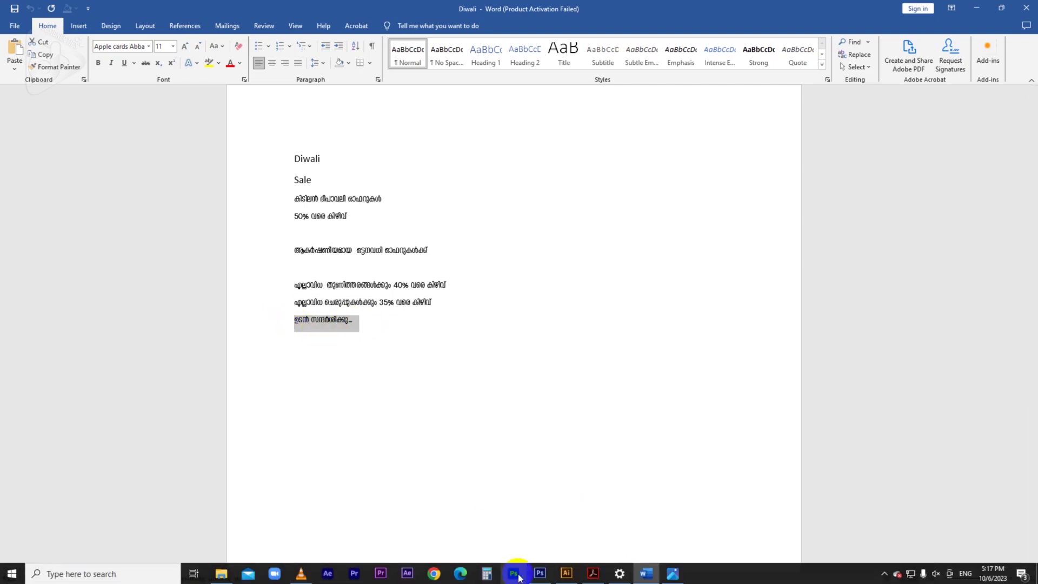
pyautogui.click(539, 574)
# Paste the closing line as new text in the Apple cards Adhil font at 36 pt
pyautogui.press('t')
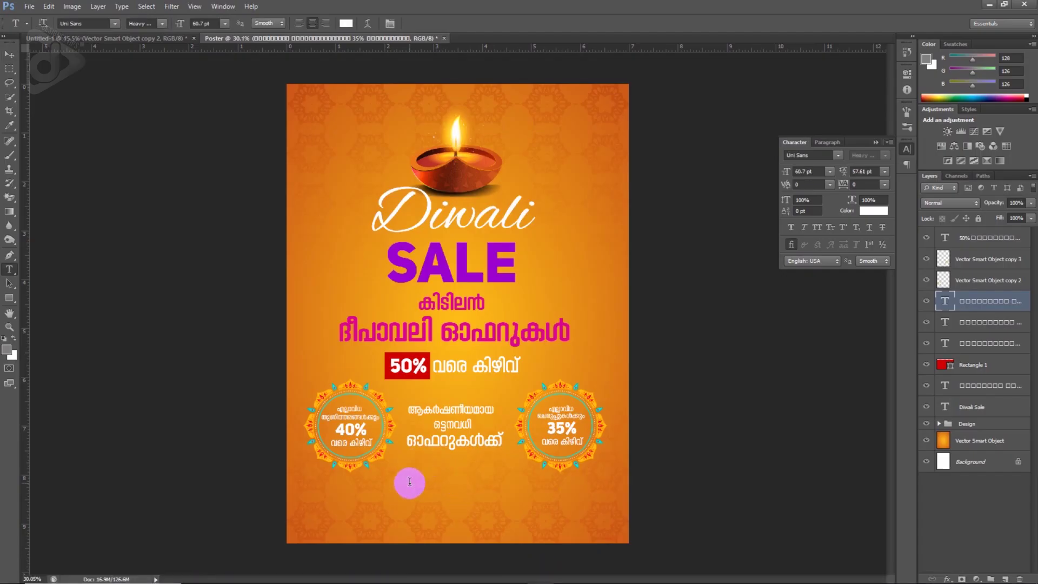
pyautogui.click(410, 481)
pyautogui.hotkey('ctrl', 'v')
pyautogui.hotkey('ctrl', 'a')
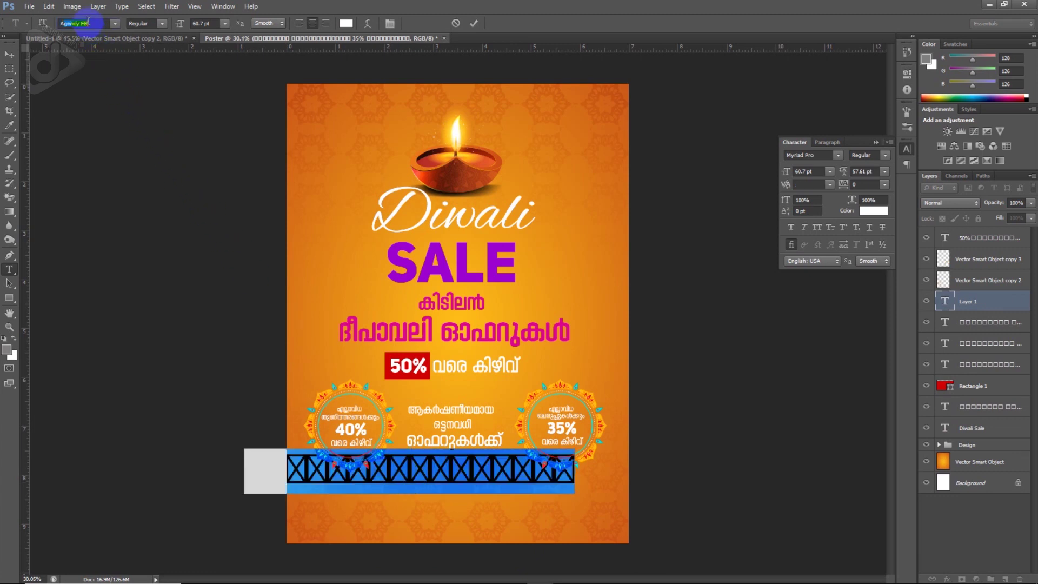
pyautogui.press('Return')
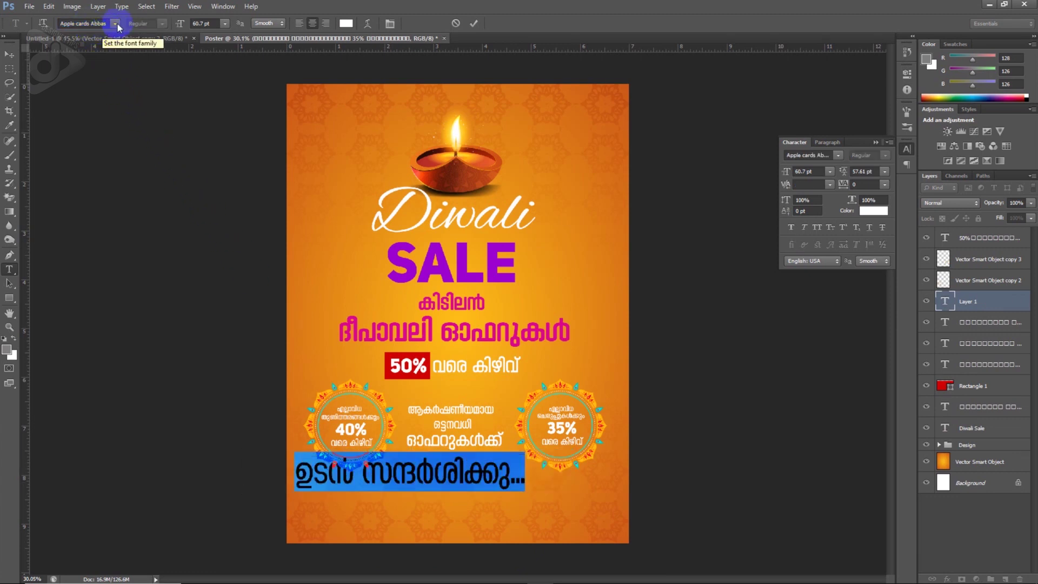
pyautogui.click(115, 24)
pyautogui.click(120, 65)
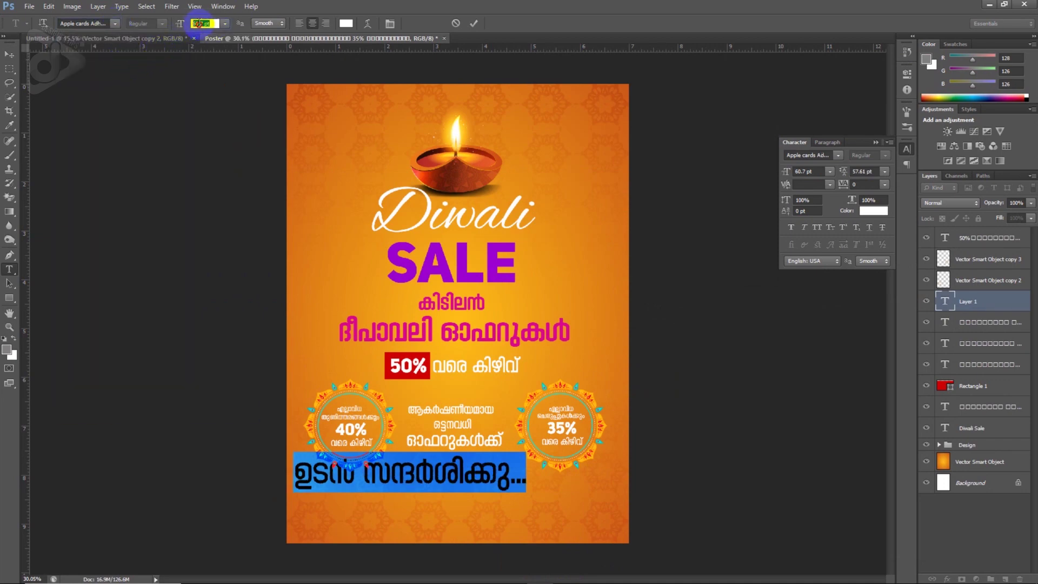
pyautogui.write('36')
pyautogui.press('Return')
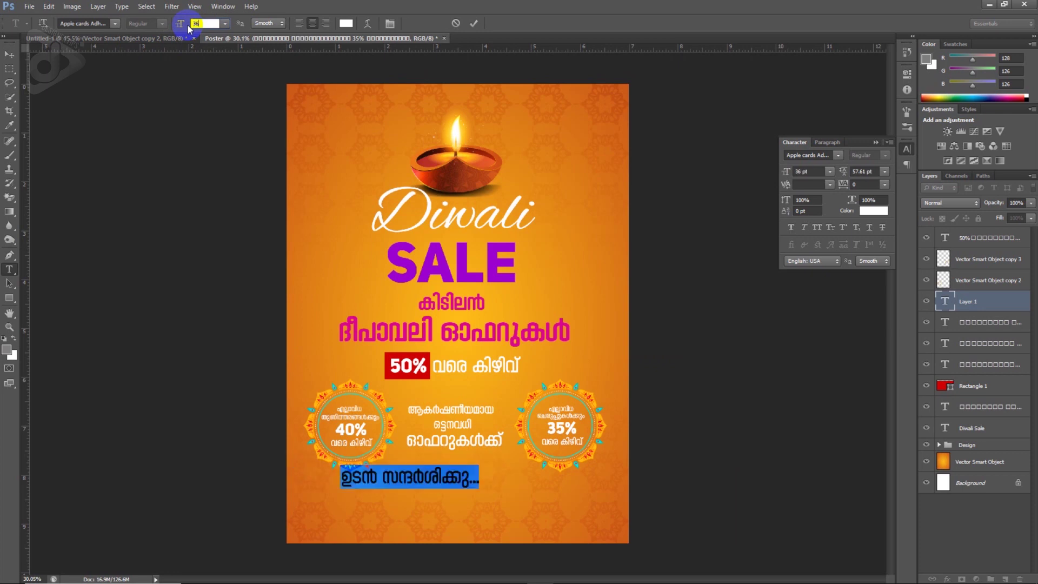
# Position the closing line centred just below the badges
pyautogui.click(9, 55)
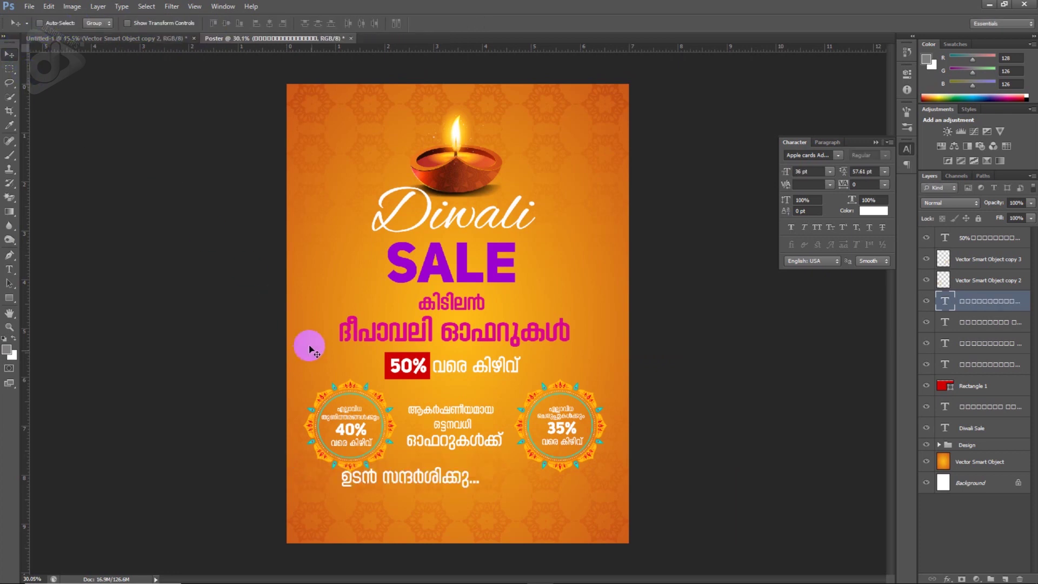
pyautogui.moveTo(437, 464); pyautogui.dragTo(498, 458)
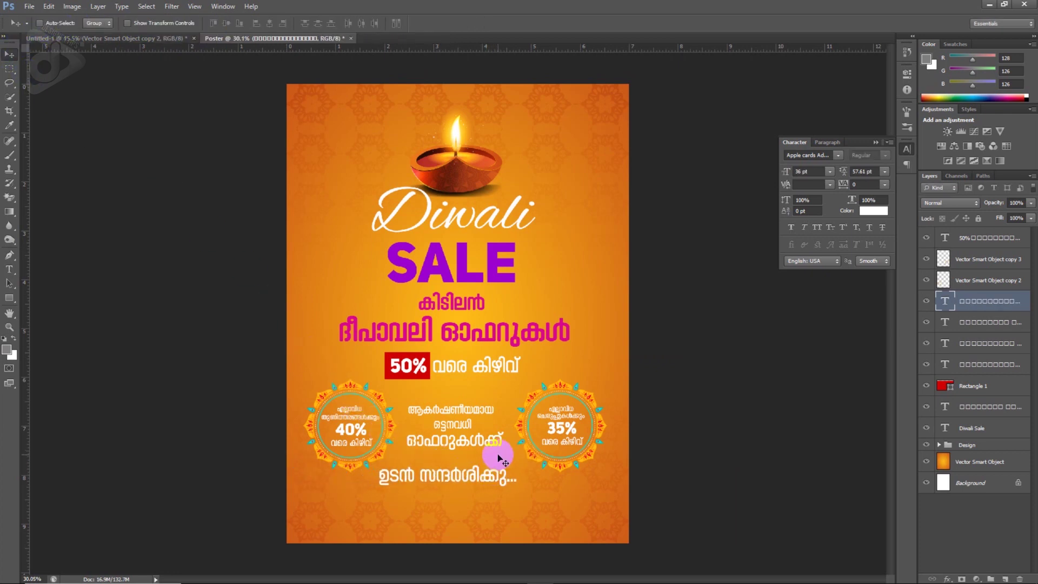
pyautogui.moveTo(499, 443); pyautogui.dragTo(502, 493)
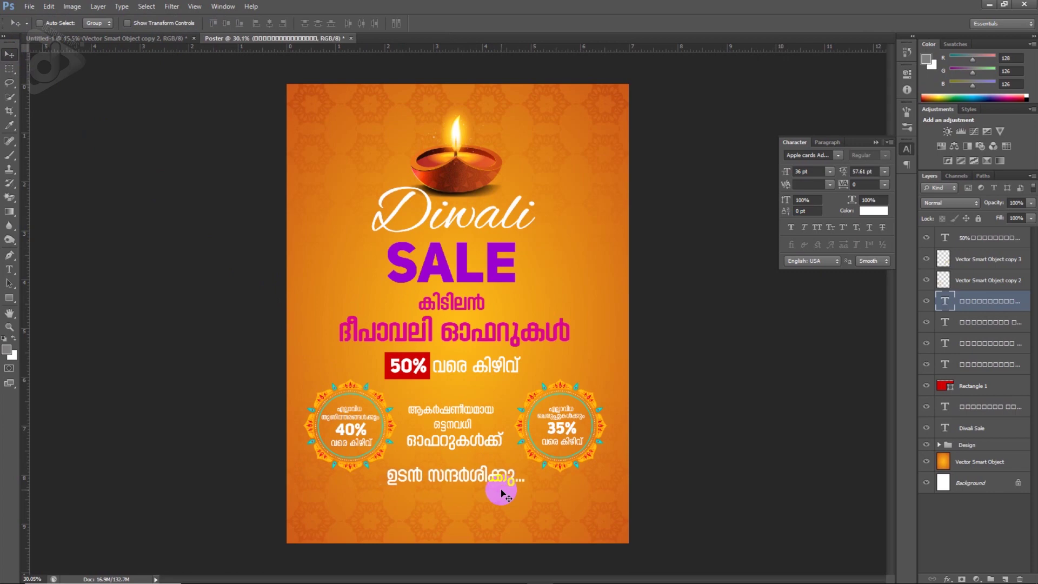
pyautogui.hotkey('shift', 'Up')
pyautogui.hotkey('shift', 'Up')
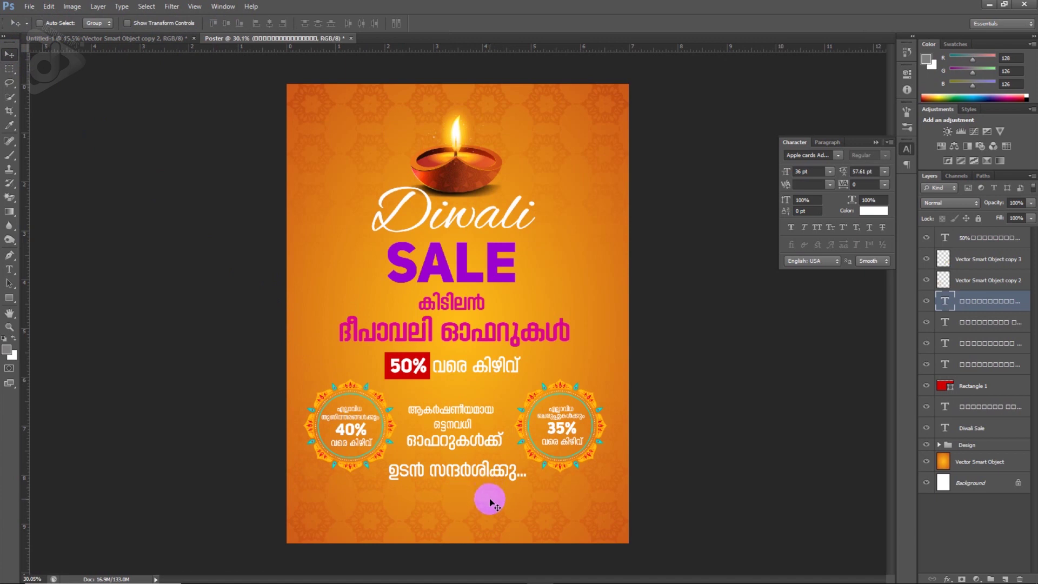
pyautogui.click(166, 39)
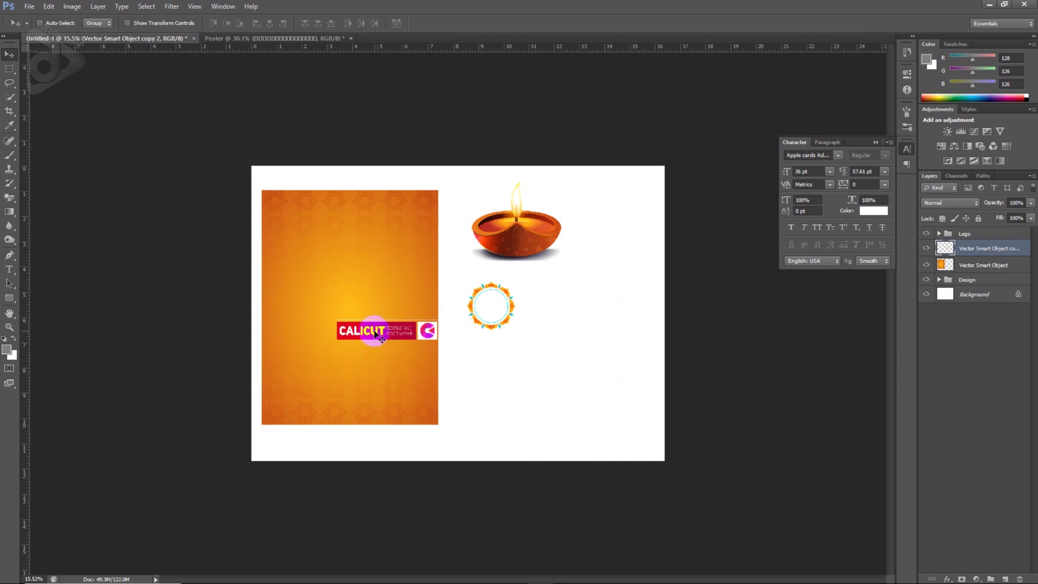
# Drag the CALICUT logo group from Untitled-1 onto the poster's bottom edge
pyautogui.moveTo(377, 334); pyautogui.dragTo(211, 46)
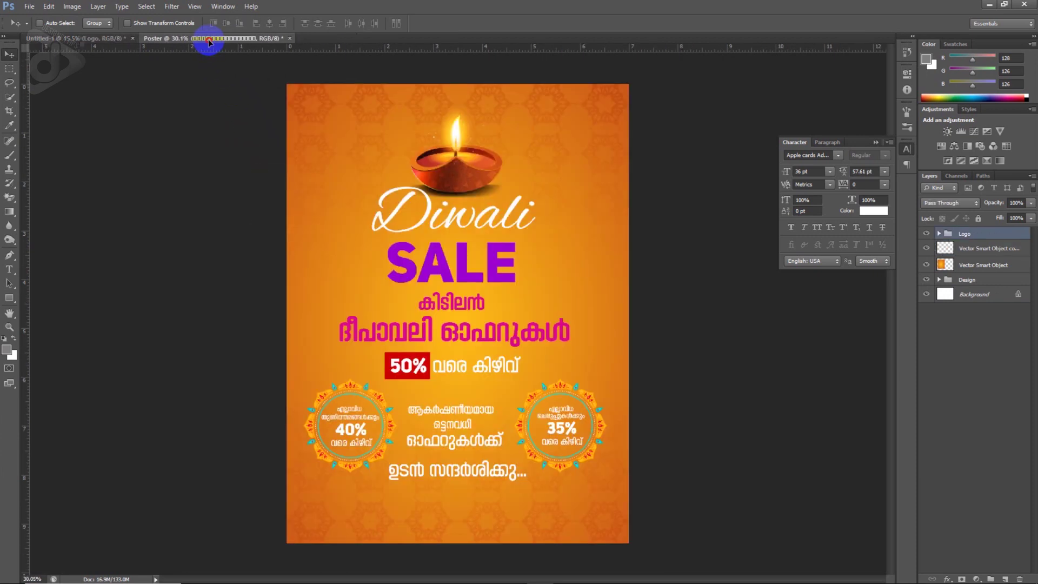
pyautogui.moveTo(209, 42)
pyautogui.mouseDown()
pyautogui.moveTo(489, 516)
pyautogui.moveTo(473, 508)
pyautogui.mouseUp()
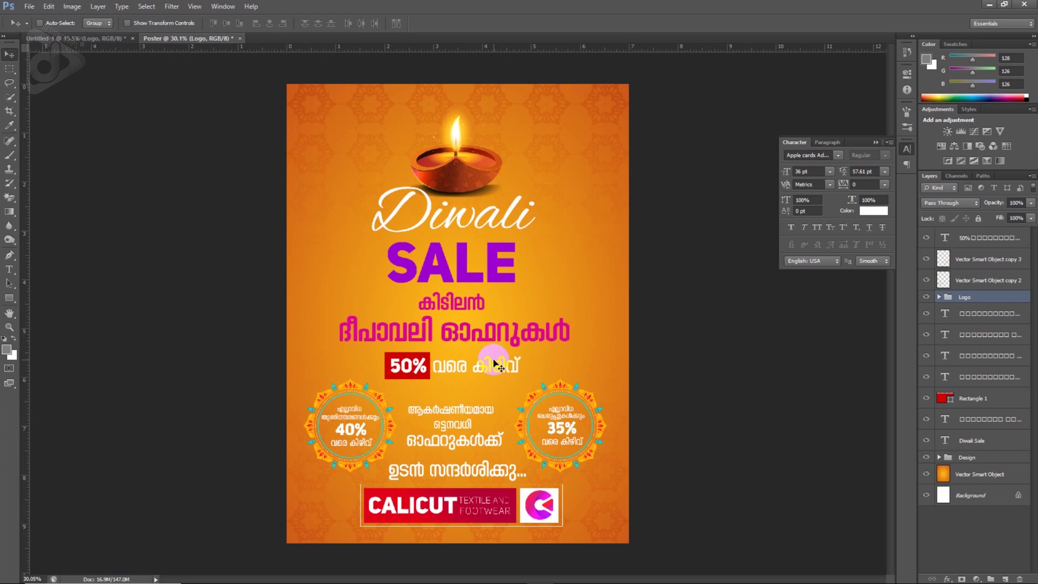
pyautogui.click(460, 179)
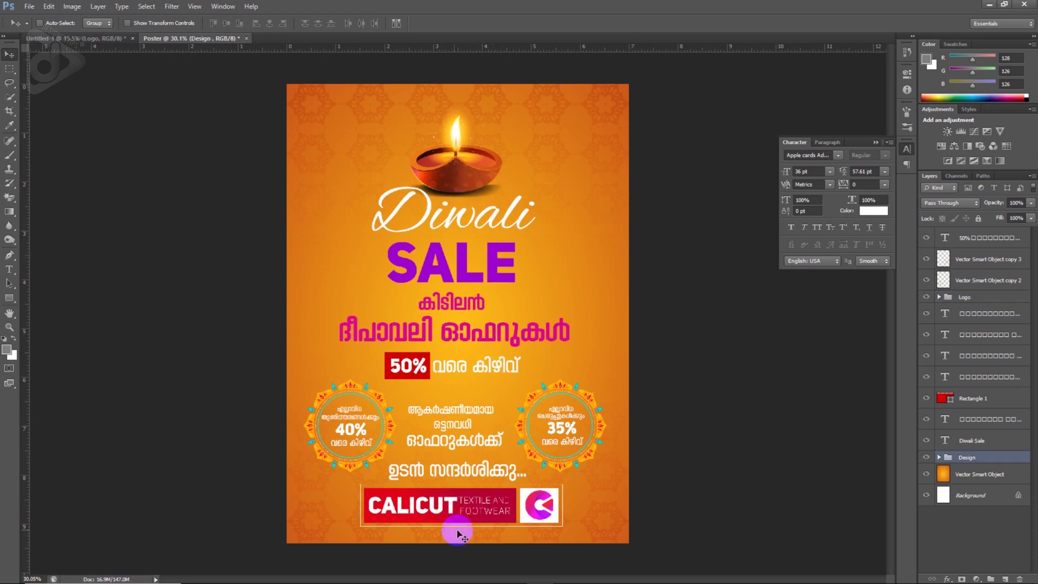
# Shrink the lamp artwork slightly and nudge it upward
pyautogui.hotkey('ctrl', 't')
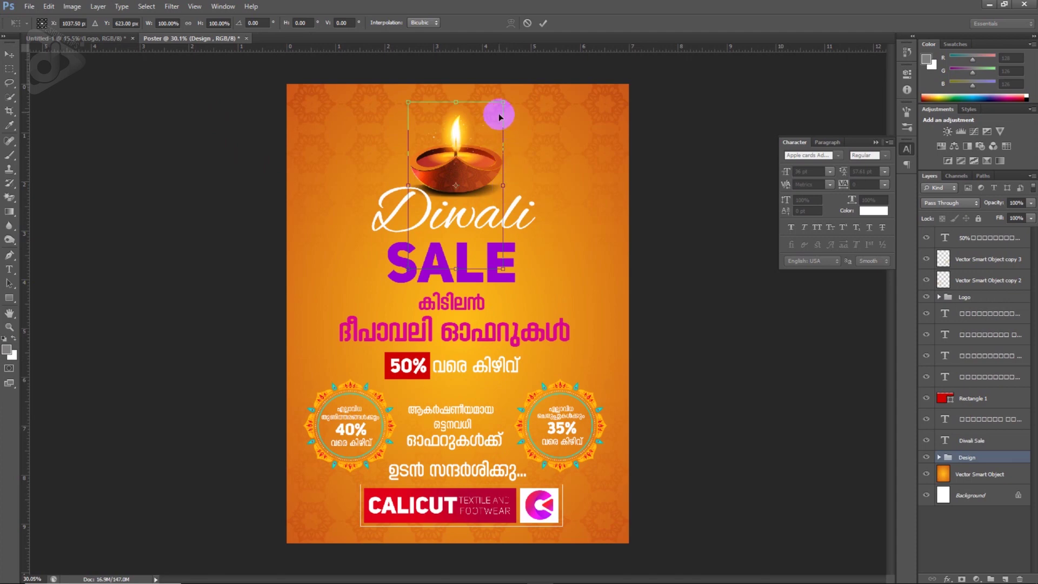
pyautogui.moveTo(498, 107); pyautogui.dragTo(498, 112)
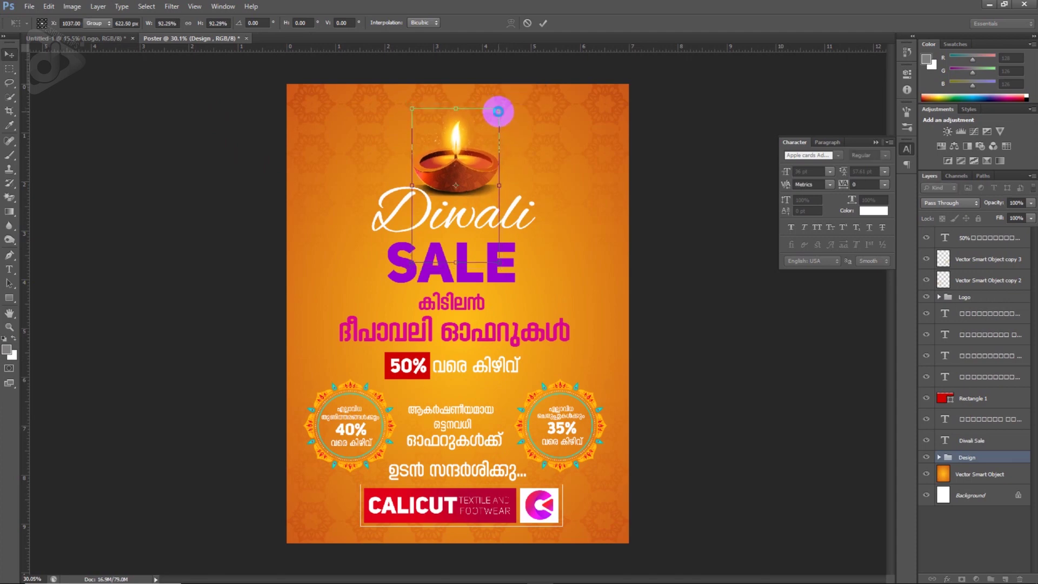
pyautogui.press('Return')
pyautogui.hotkey('shift', 'Up')
pyautogui.hotkey('shift', 'Up')
pyautogui.hotkey('shift', 'Up')
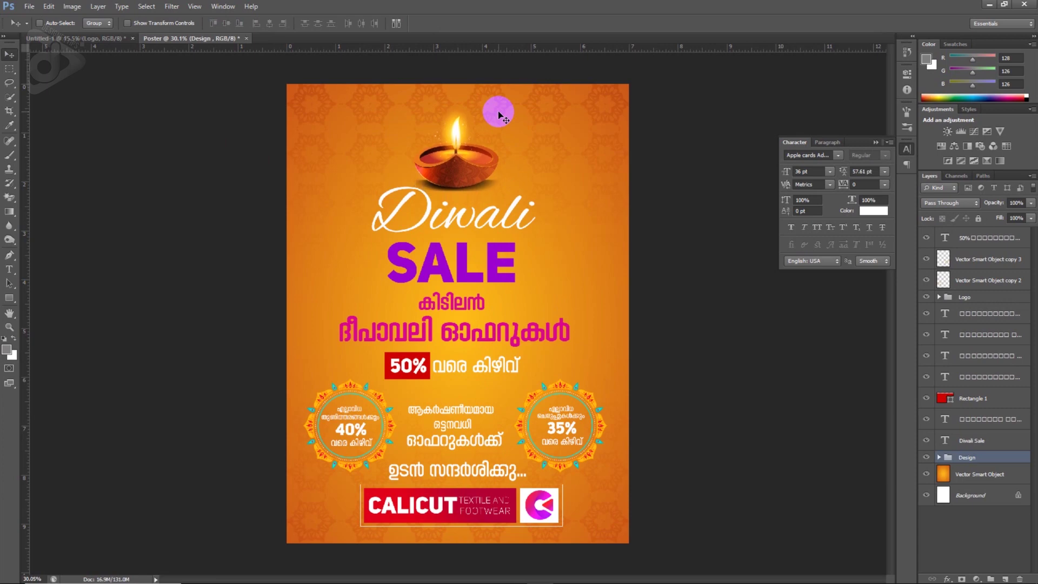
# Nudge the Diwali SALE heading, pink headline and red 50% banner upward
pyautogui.keyDown('ctrl'); pyautogui.click(500, 252); pyautogui.keyUp('ctrl')
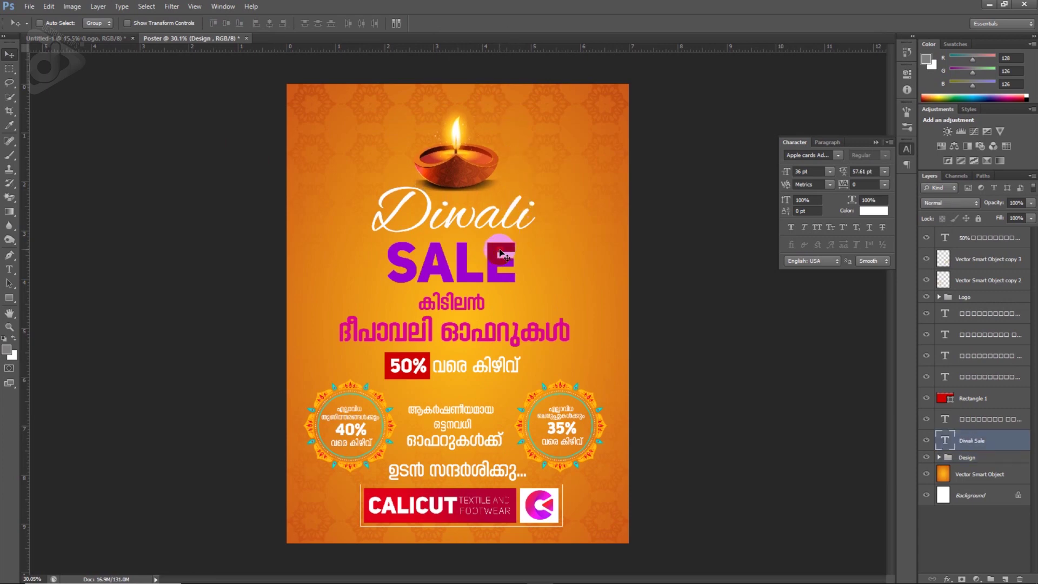
pyautogui.hotkey('shift', 'Up')
pyautogui.hotkey('shift', 'Up')
pyautogui.hotkey('shift', 'Up')
pyautogui.hotkey('shift', 'Up')
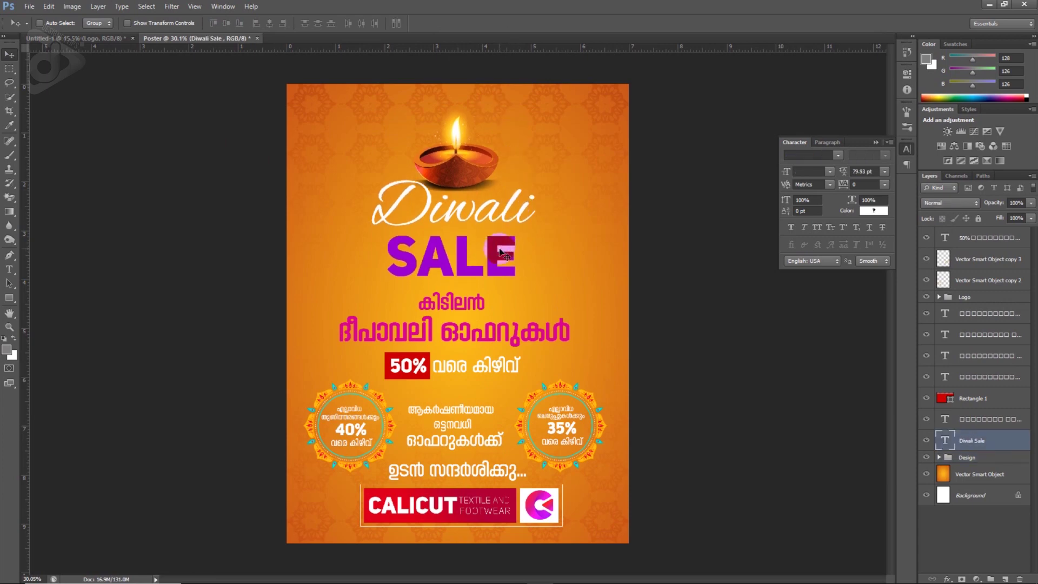
pyautogui.keyDown('ctrl'); pyautogui.click(543, 331); pyautogui.keyUp('ctrl')
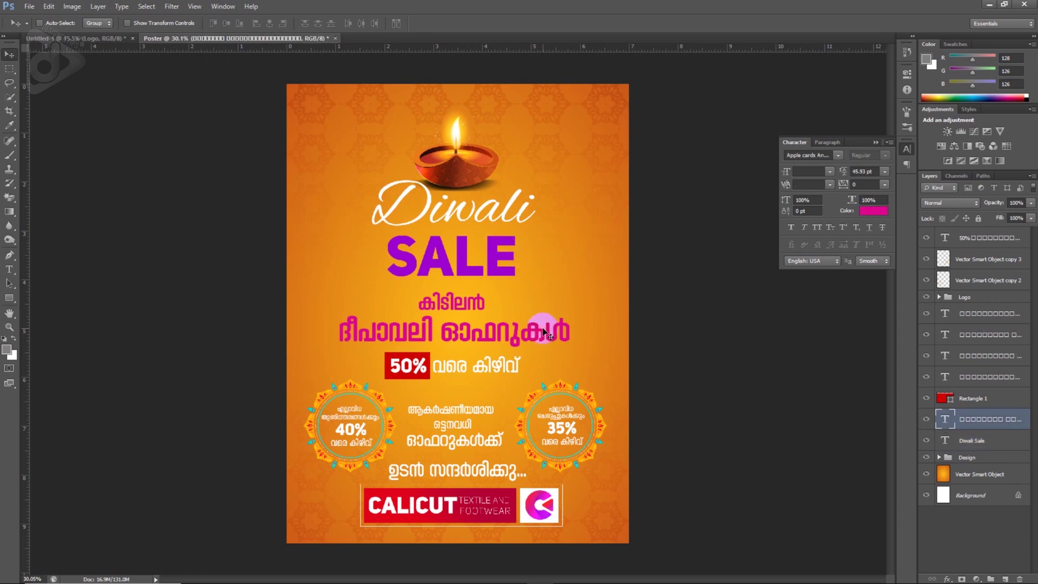
pyautogui.hotkey('shift', 'Up')
pyautogui.hotkey('shift', 'Up')
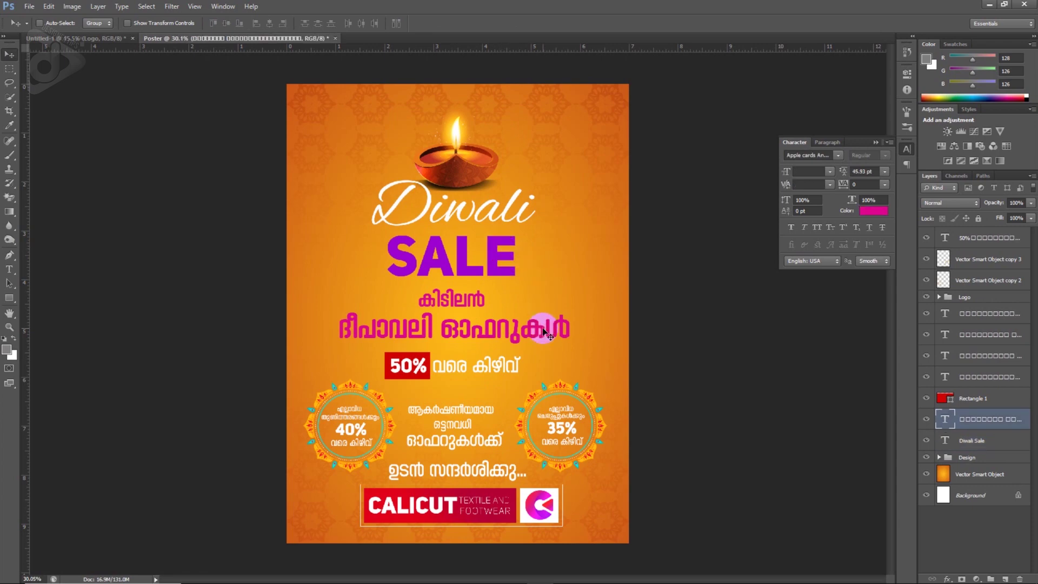
pyautogui.rightClick(514, 369)
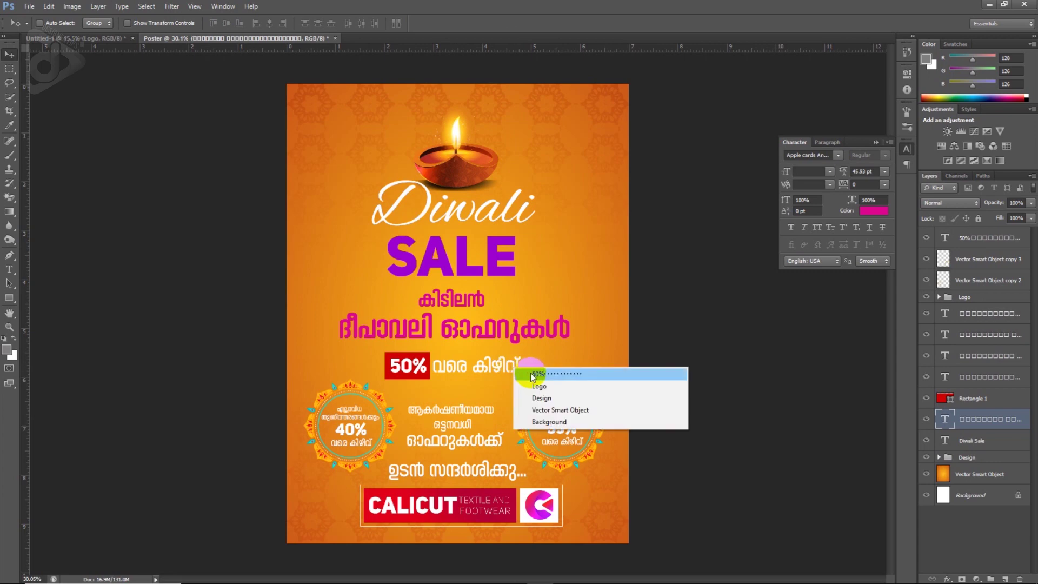
pyautogui.click(533, 373)
pyautogui.keyDown('ctrl'); pyautogui.keyDown('shift'); pyautogui.click(385, 380); pyautogui.keyUp('shift'); pyautogui.keyUp('ctrl')
pyautogui.hotkey('shift', 'Up')
pyautogui.hotkey('shift', 'Up')
pyautogui.hotkey('shift', 'Up')
# Move both discount circles and the middle Malayalam text up together
pyautogui.rightClick(438, 409)
pyautogui.click(481, 417)
pyautogui.rightClick(463, 412)
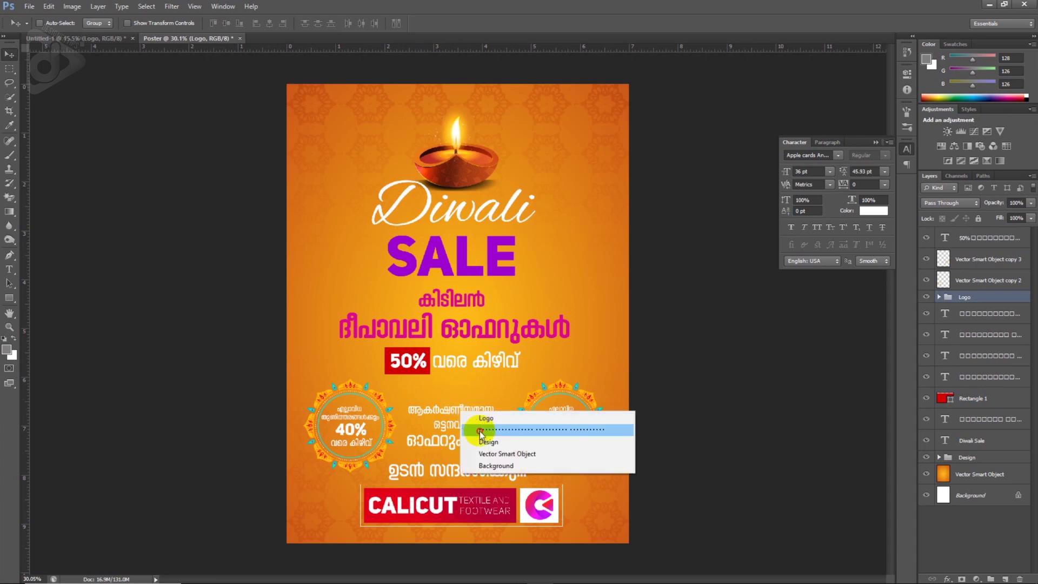
pyautogui.click(476, 430)
pyautogui.keyDown('ctrl'); pyautogui.keyDown('shift'); pyautogui.click(538, 398); pyautogui.keyUp('shift'); pyautogui.keyUp('ctrl')
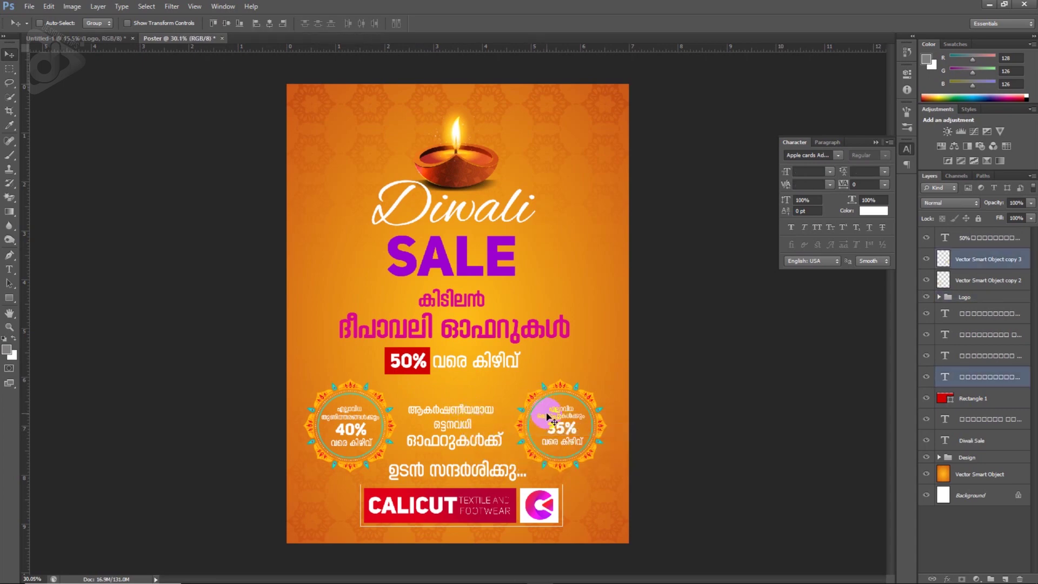
pyautogui.keyDown('ctrl'); pyautogui.keyDown('shift'); pyautogui.click(562, 431); pyautogui.keyUp('shift'); pyautogui.keyUp('ctrl')
pyautogui.keyDown('ctrl'); pyautogui.keyDown('shift'); pyautogui.click(355, 435); pyautogui.keyUp('shift'); pyautogui.keyUp('ctrl')
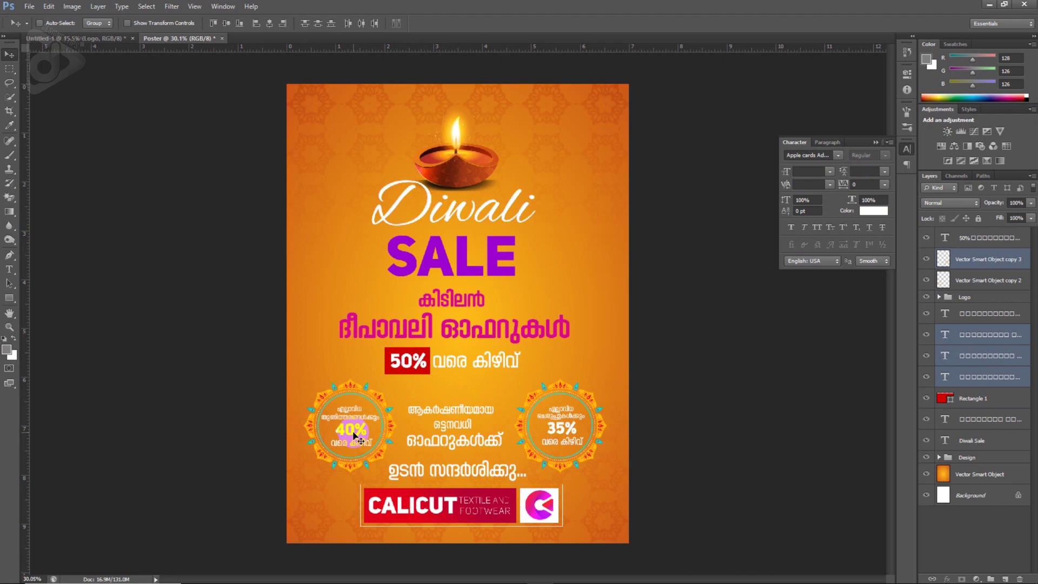
pyautogui.keyDown('ctrl'); pyautogui.keyDown('shift'); pyautogui.click(354, 387); pyautogui.keyUp('shift'); pyautogui.keyUp('ctrl')
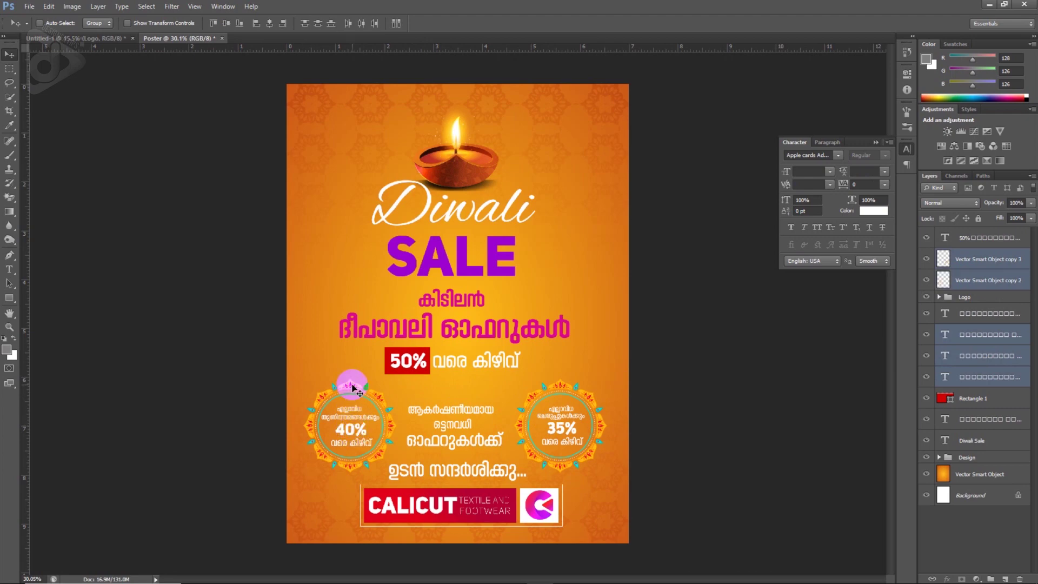
pyautogui.hotkey('shift', 'Up')
pyautogui.hotkey('shift', 'Up')
pyautogui.hotkey('shift', 'Up')
pyautogui.hotkey('shift', 'Up')
pyautogui.hotkey('shift', 'Up')
pyautogui.hotkey('shift', 'Up')
pyautogui.hotkey('shift', 'Up')
pyautogui.hotkey('shift', 'Up')
pyautogui.hotkey('shift', 'Up')
pyautogui.hotkey('shift', 'Up')
pyautogui.rightClick(466, 479)
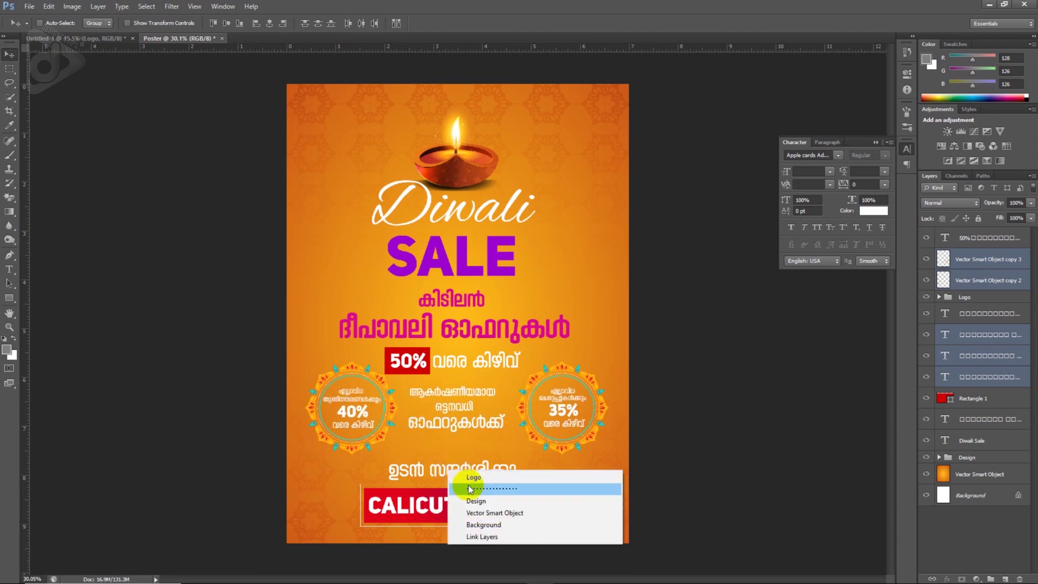
# Raise the visit line and shift the 50% banner, pink headline and Diwali SALE heading right
pyautogui.click(479, 481)
pyautogui.hotkey('shift', 'Up')
pyautogui.hotkey('shift', 'Up')
pyautogui.hotkey('shift', 'Up')
pyautogui.keyDown('ctrl'); pyautogui.click(420, 366); pyautogui.keyUp('ctrl')
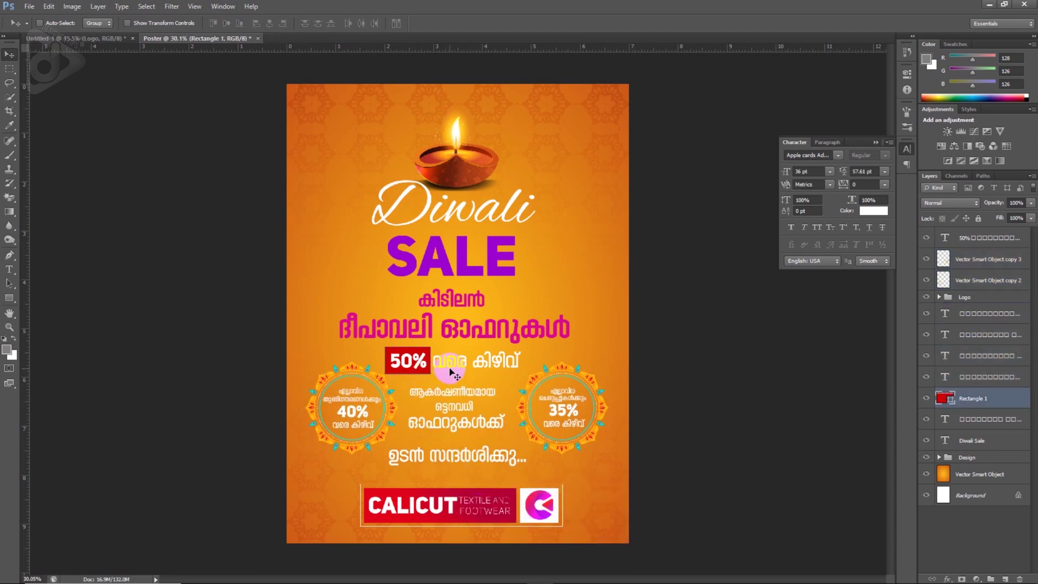
pyautogui.hotkey('shift', 'Right')
pyautogui.hotkey('shift', 'Right')
pyautogui.hotkey('shift', 'Right')
pyautogui.rightClick(488, 332)
pyautogui.click(500, 354)
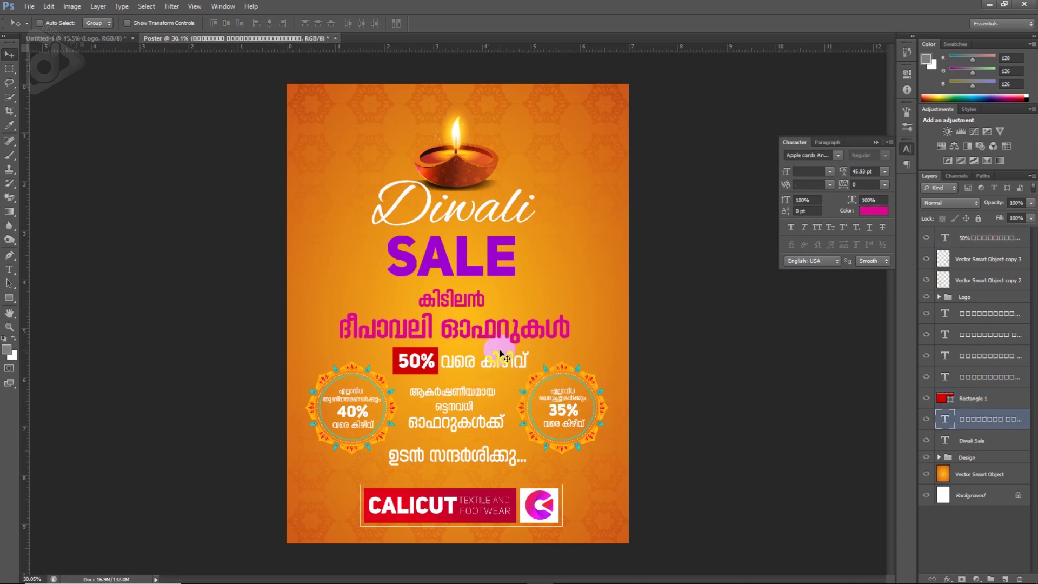
pyautogui.hotkey('shift', 'Right')
pyautogui.keyDown('ctrl'); pyautogui.click(498, 273); pyautogui.keyUp('ctrl')
pyautogui.hotkey('shift', 'Right')
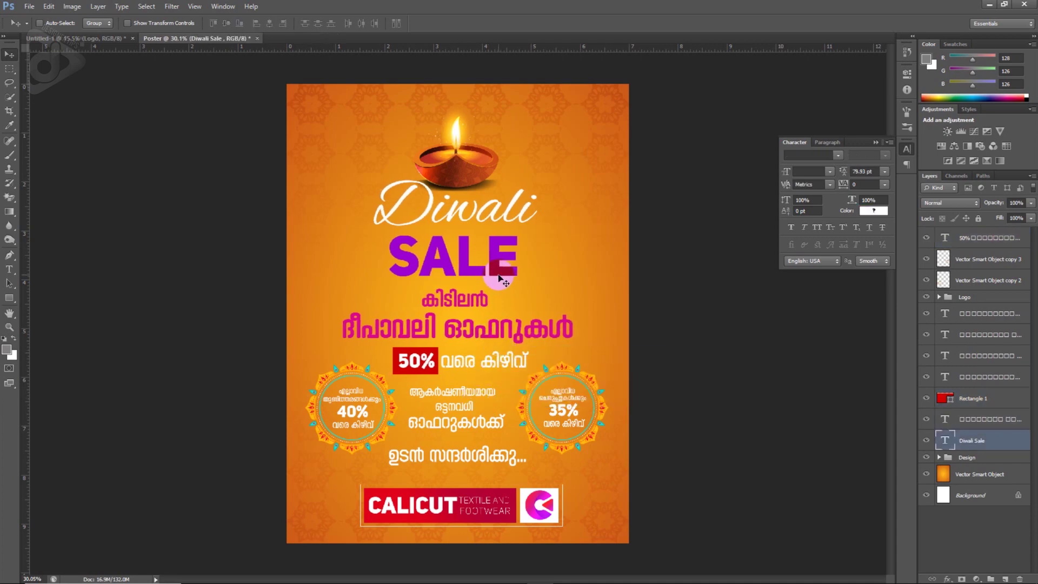
# Move the Calicut logo up, scale it to about 91.5%, and fine-tune logo and visit line positions
pyautogui.keyDown('ctrl'); pyautogui.click(496, 507); pyautogui.keyUp('ctrl')
pyautogui.moveTo(496, 507); pyautogui.dragTo(497, 498)
pyautogui.hotkey('ctrl', 't')
pyautogui.moveTo(564, 475); pyautogui.dragTo(547, 478)
pyautogui.press('Return')
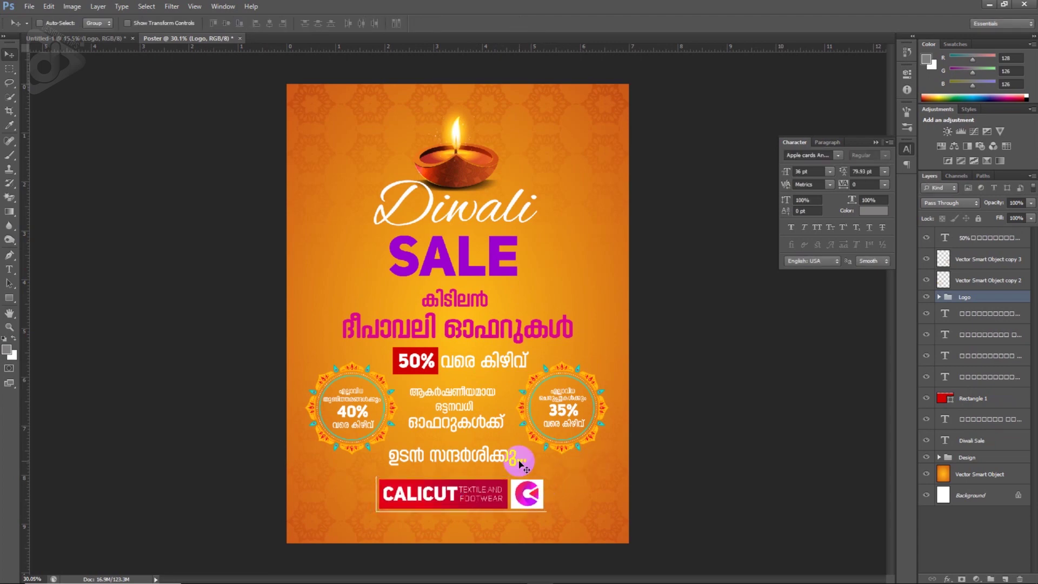
pyautogui.hotkey('shift', 'Left')
pyautogui.hotkey('shift', 'Left')
pyautogui.hotkey('shift', 'Left')
pyautogui.rightClick(547, 462)
pyautogui.click(562, 468)
pyautogui.hotkey('shift', 'Down')
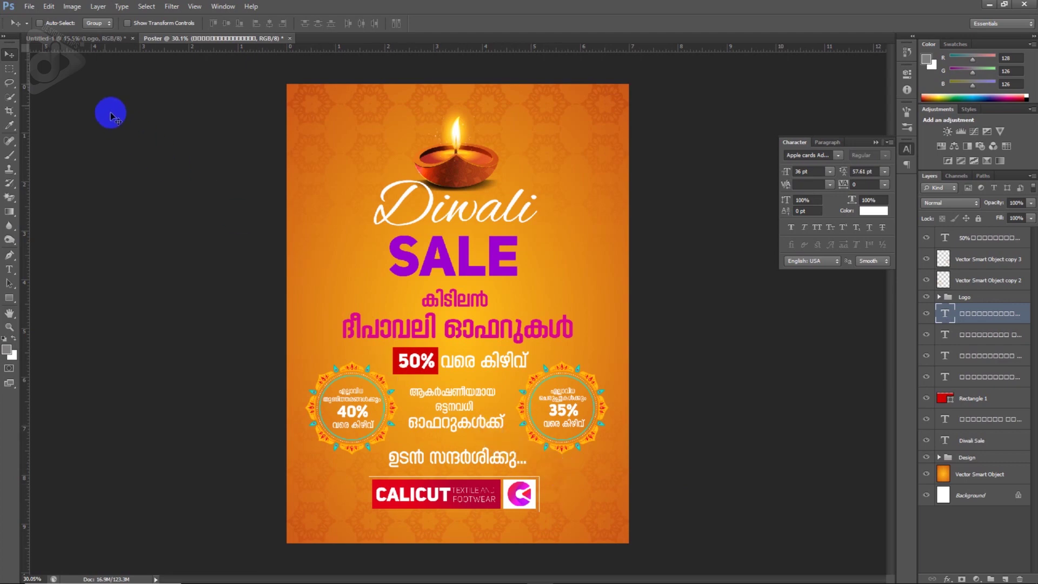
pyautogui.click(29, 8)
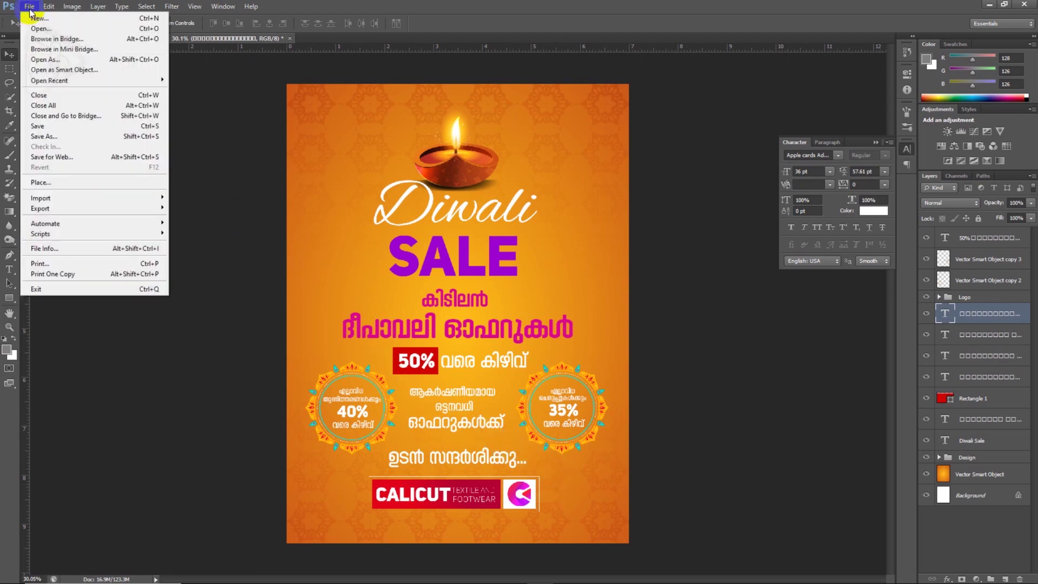
# Save the poster as Poster.psd
pyautogui.click(65, 137)
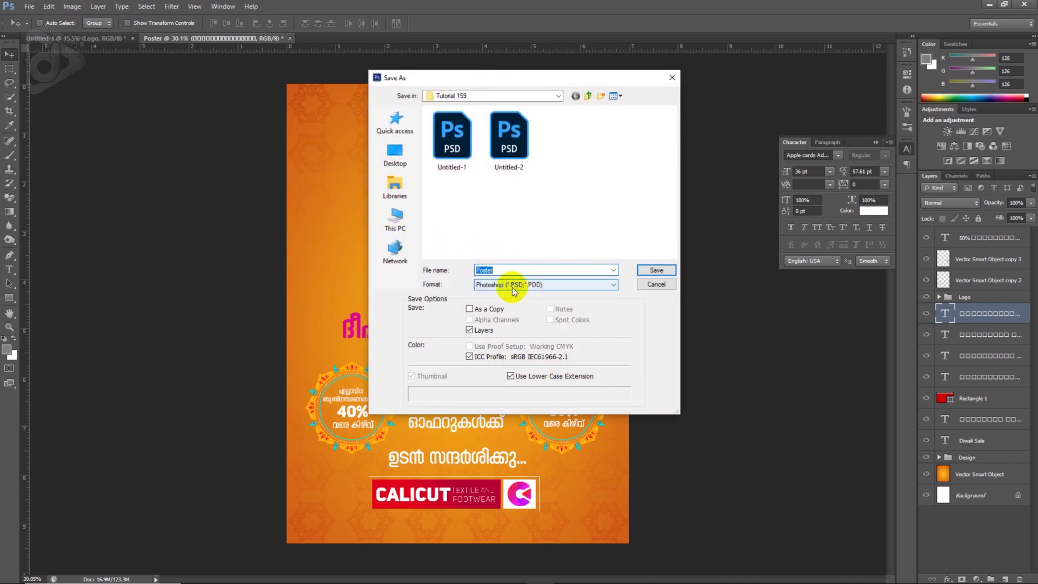
pyautogui.click(657, 271)
pyautogui.click(646, 177)
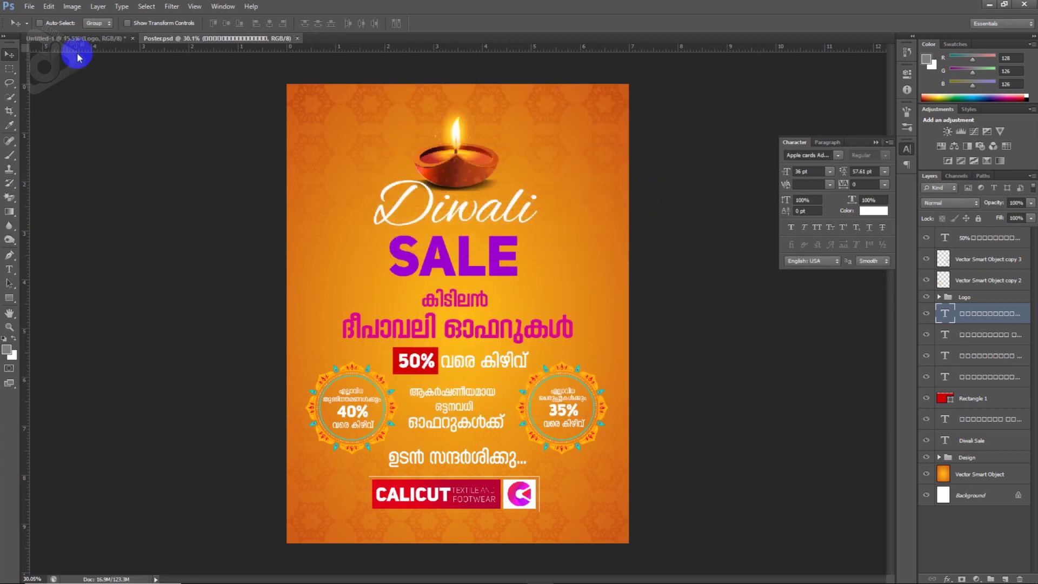
# Save a copy as Poster.jpg at Maximum JPEG quality
pyautogui.click(30, 8)
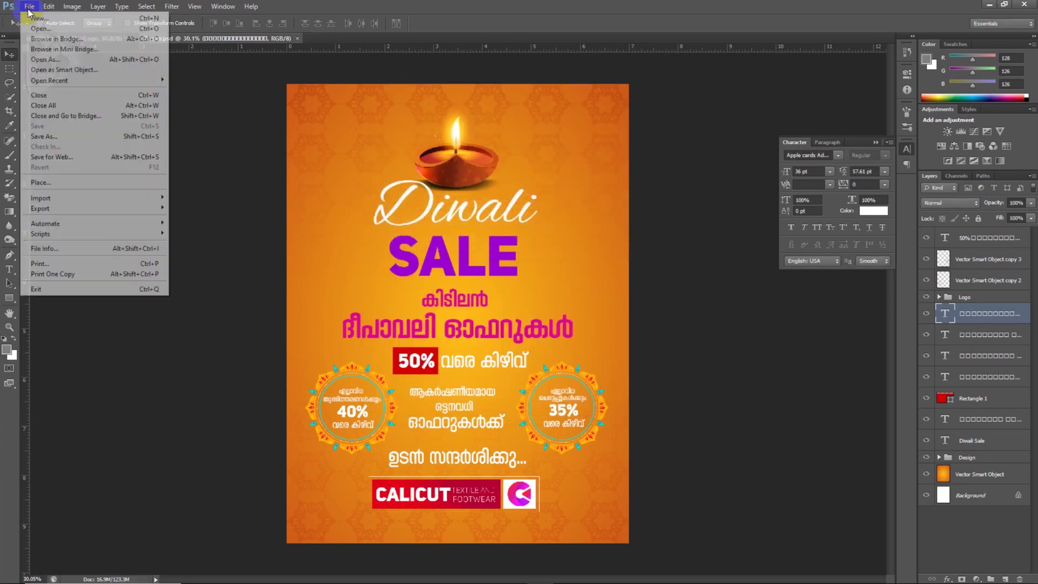
pyautogui.click(54, 136)
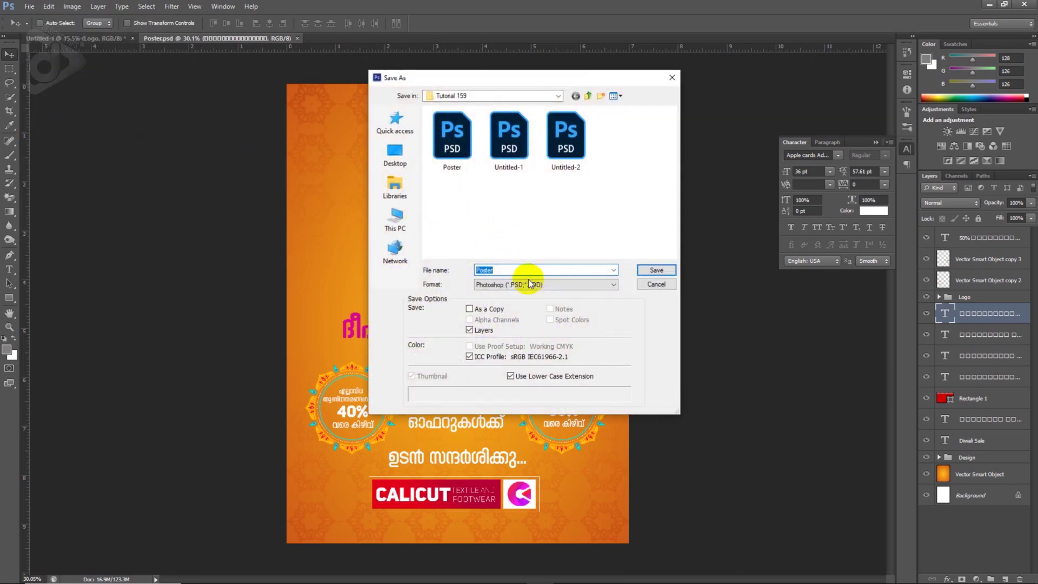
pyautogui.click(529, 282)
pyautogui.click(519, 353)
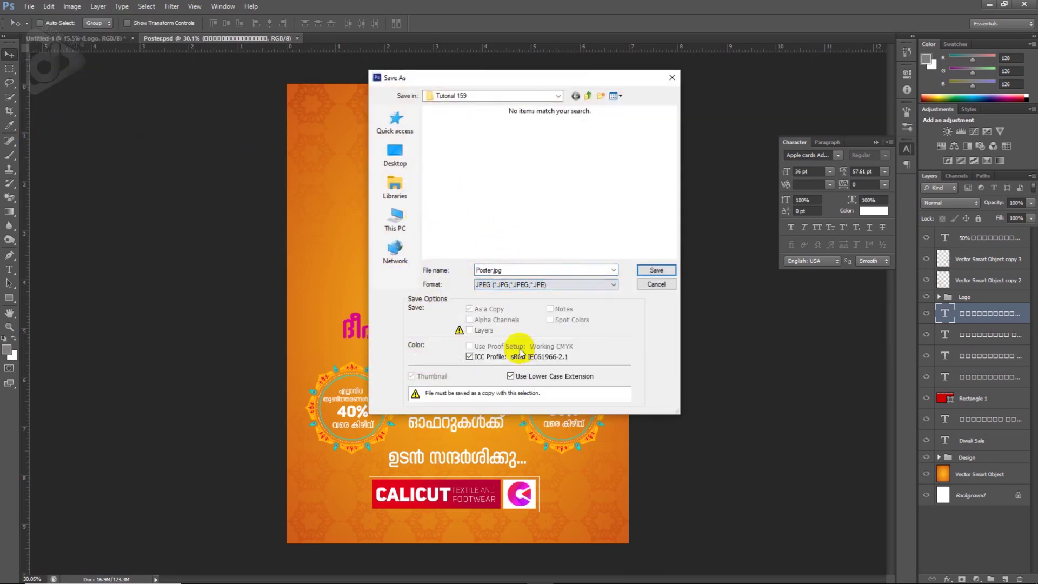
pyautogui.click(659, 269)
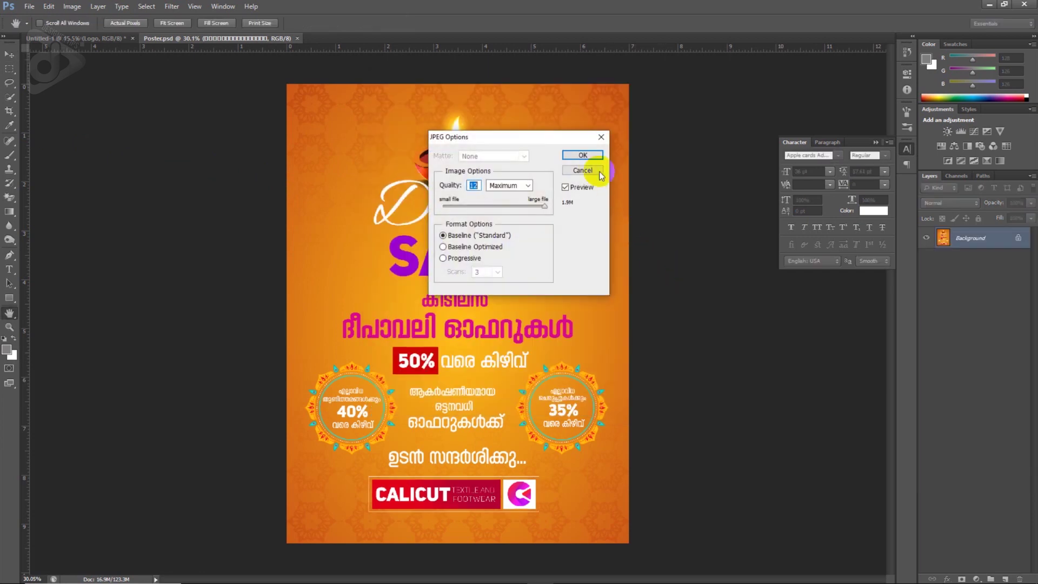
pyautogui.click(583, 156)
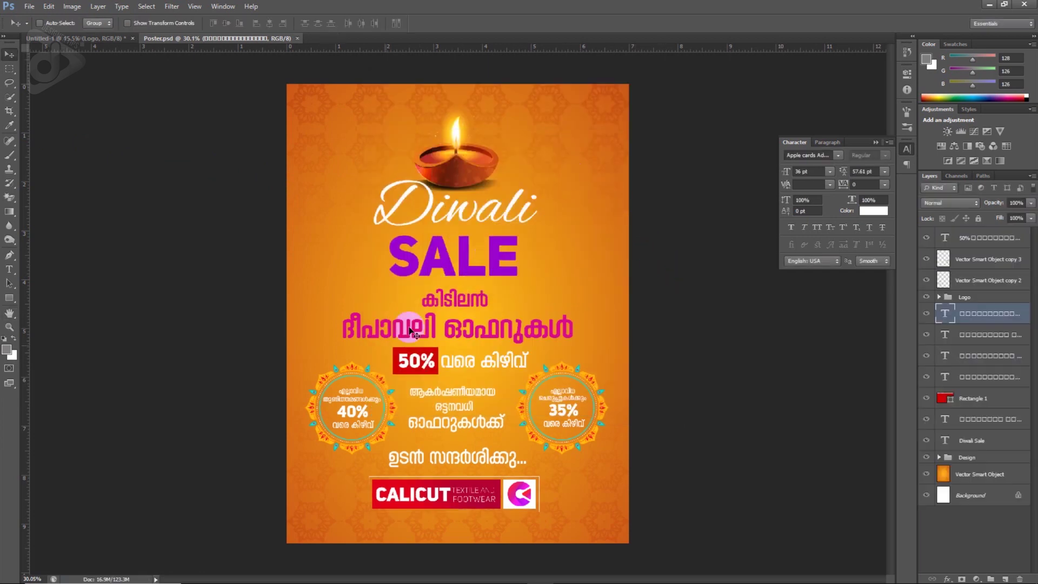
# Open Poster.jpg from the Tutorial 159 folder in the photo viewer
pyautogui.click(222, 574)
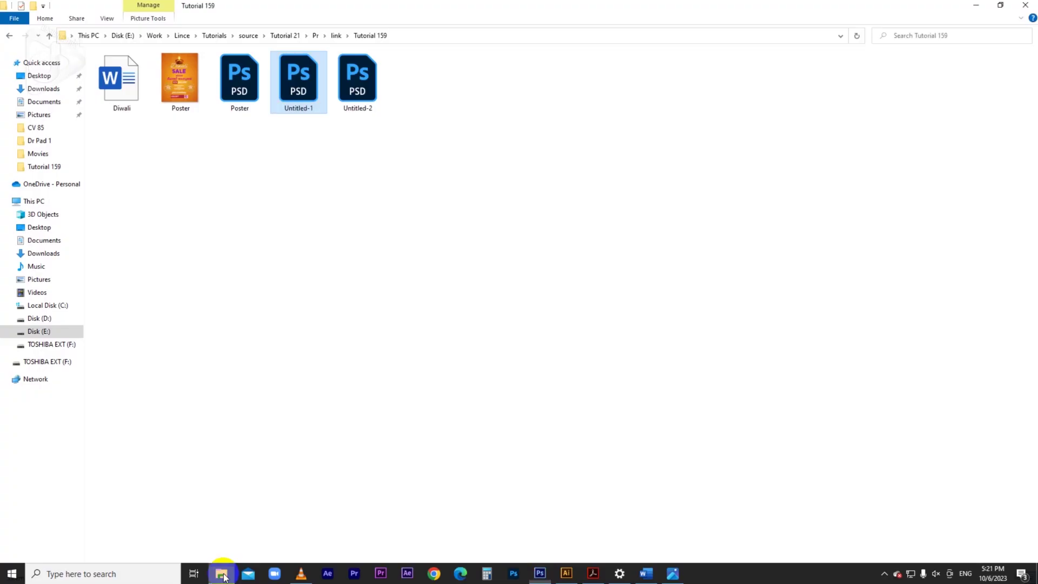
pyautogui.click(172, 85)
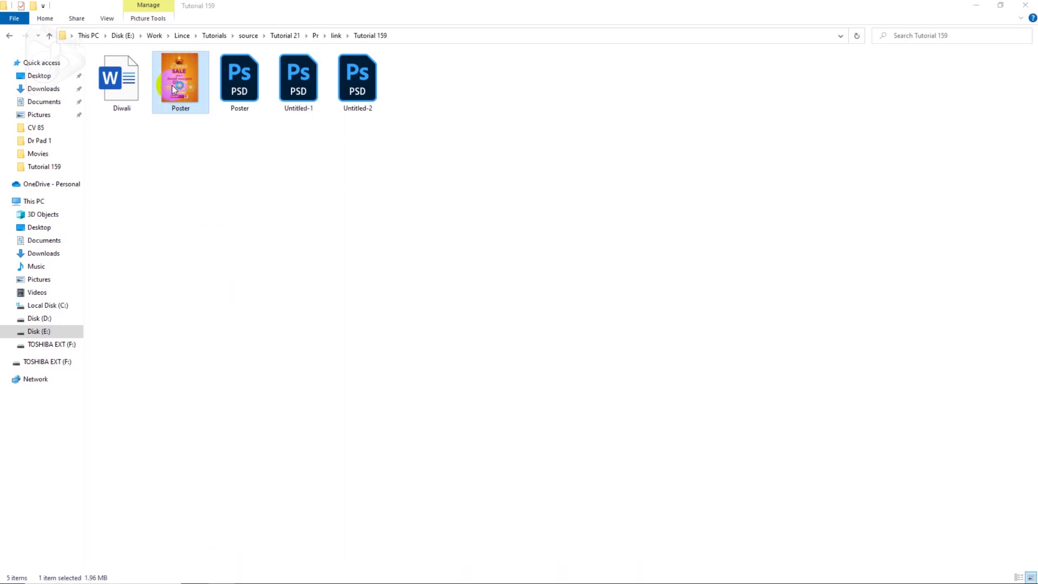
pyautogui.doubleClick(171, 89)
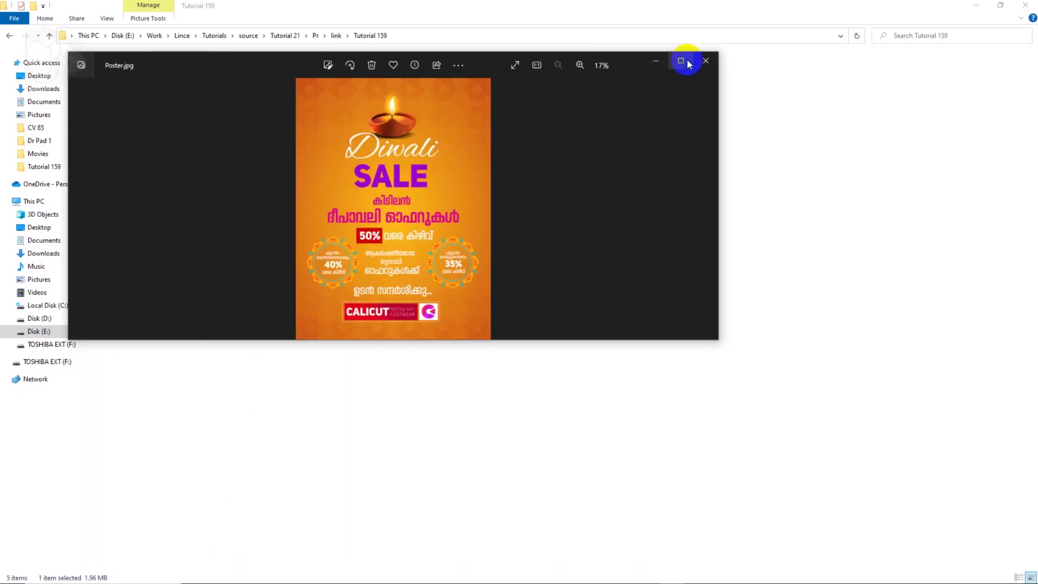
# Maximize Photos and view Poster.jpg full screen
pyautogui.click(687, 63)
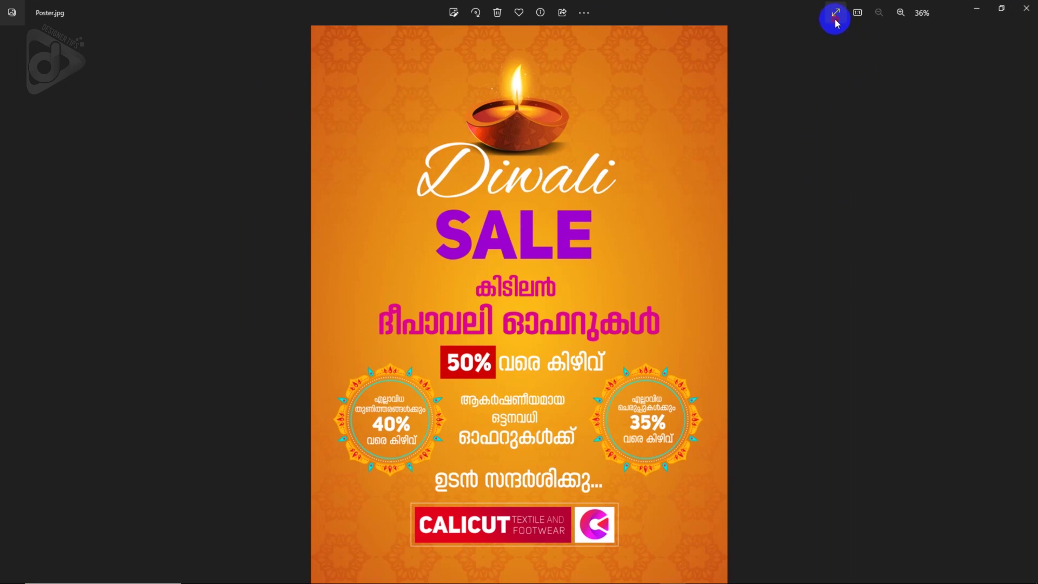
pyautogui.click(835, 19)
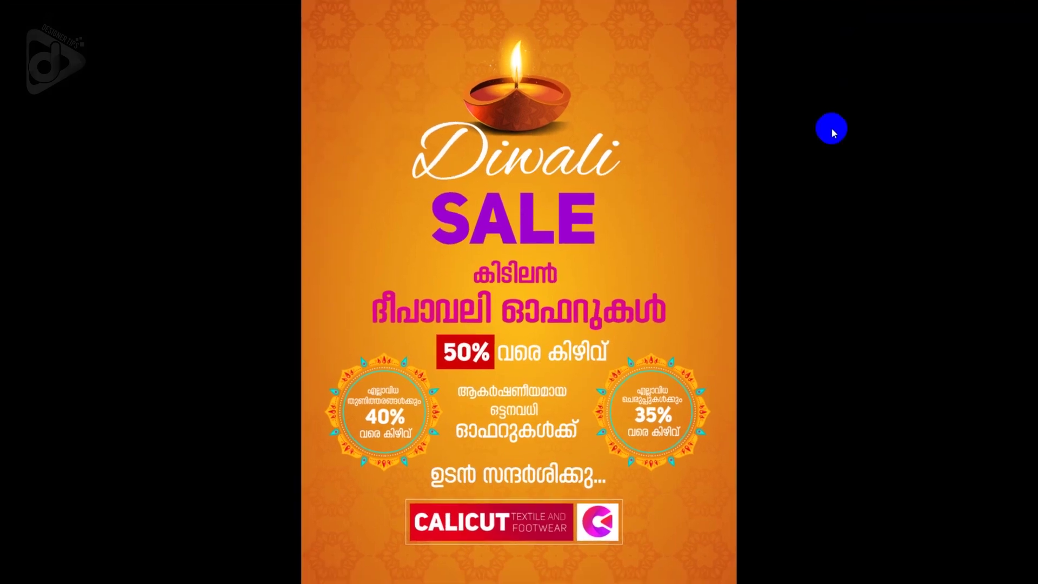